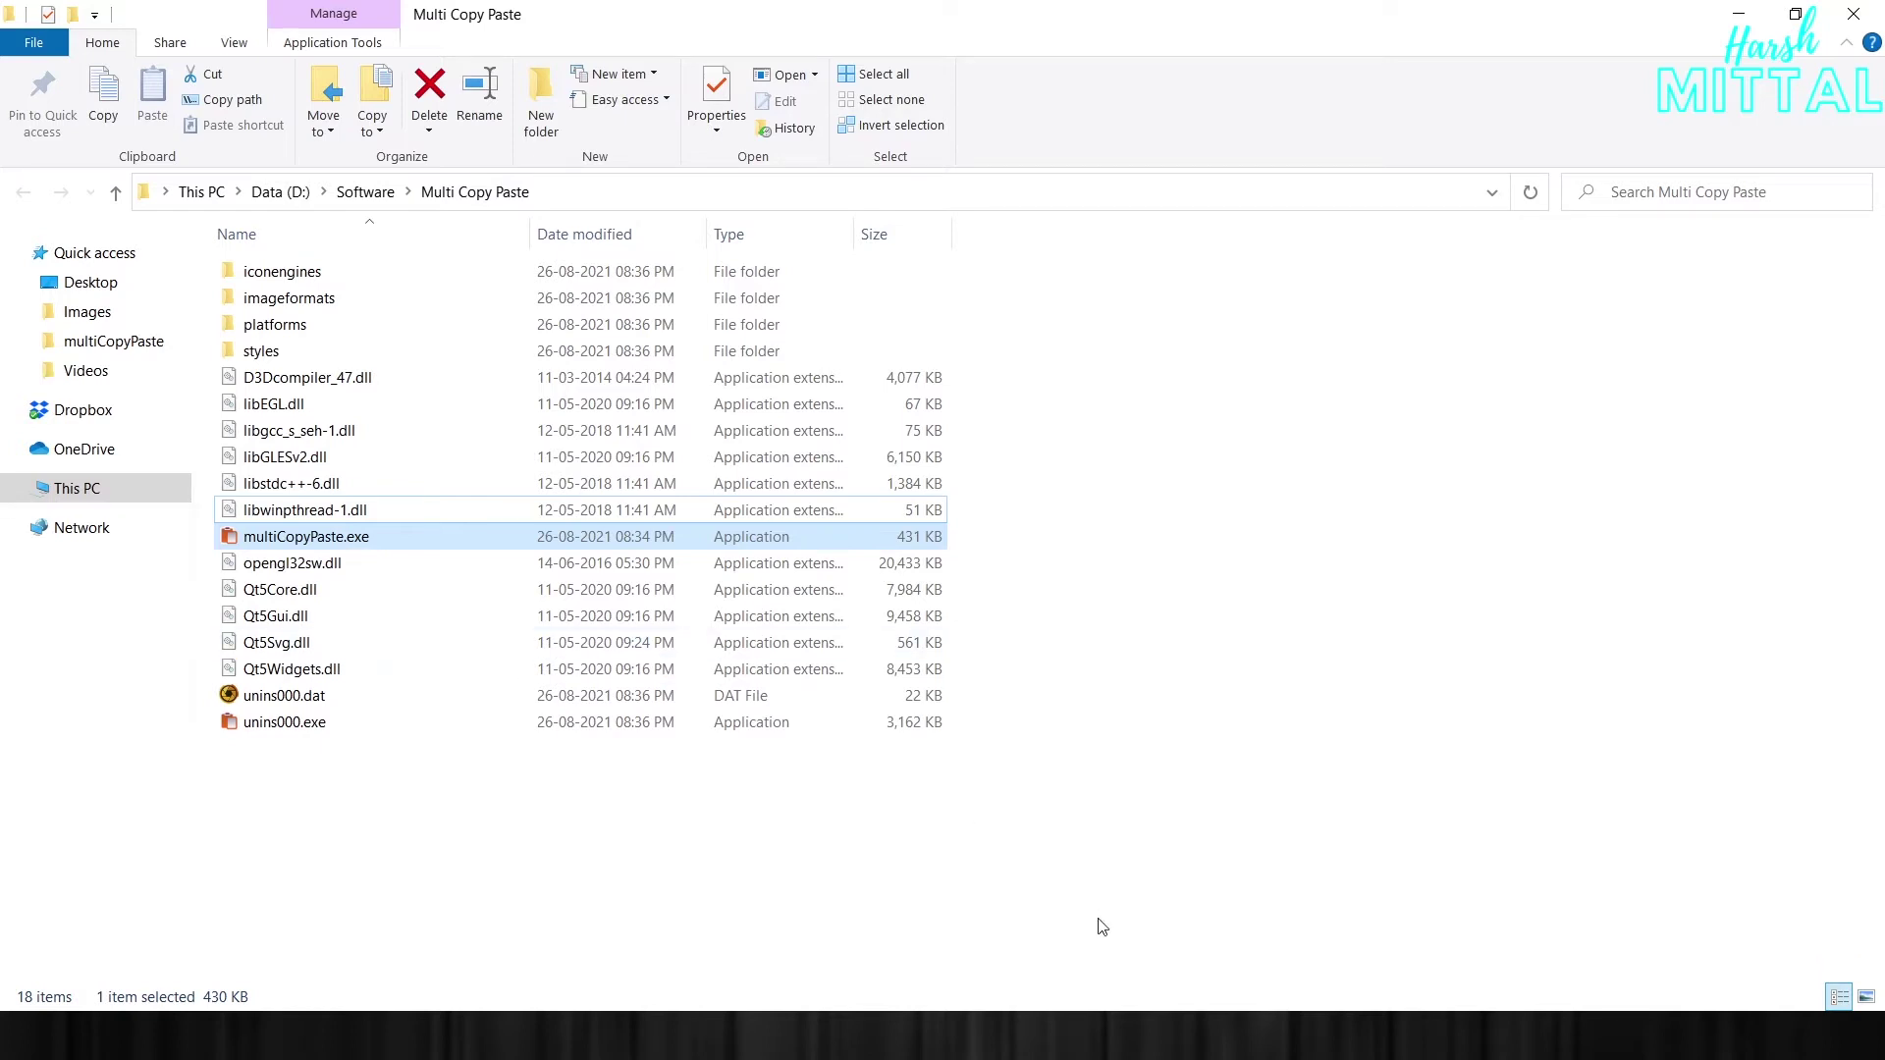
Launch Multi Copy Paste on the right and place the Notepad note on the left
click(1208, 1038)
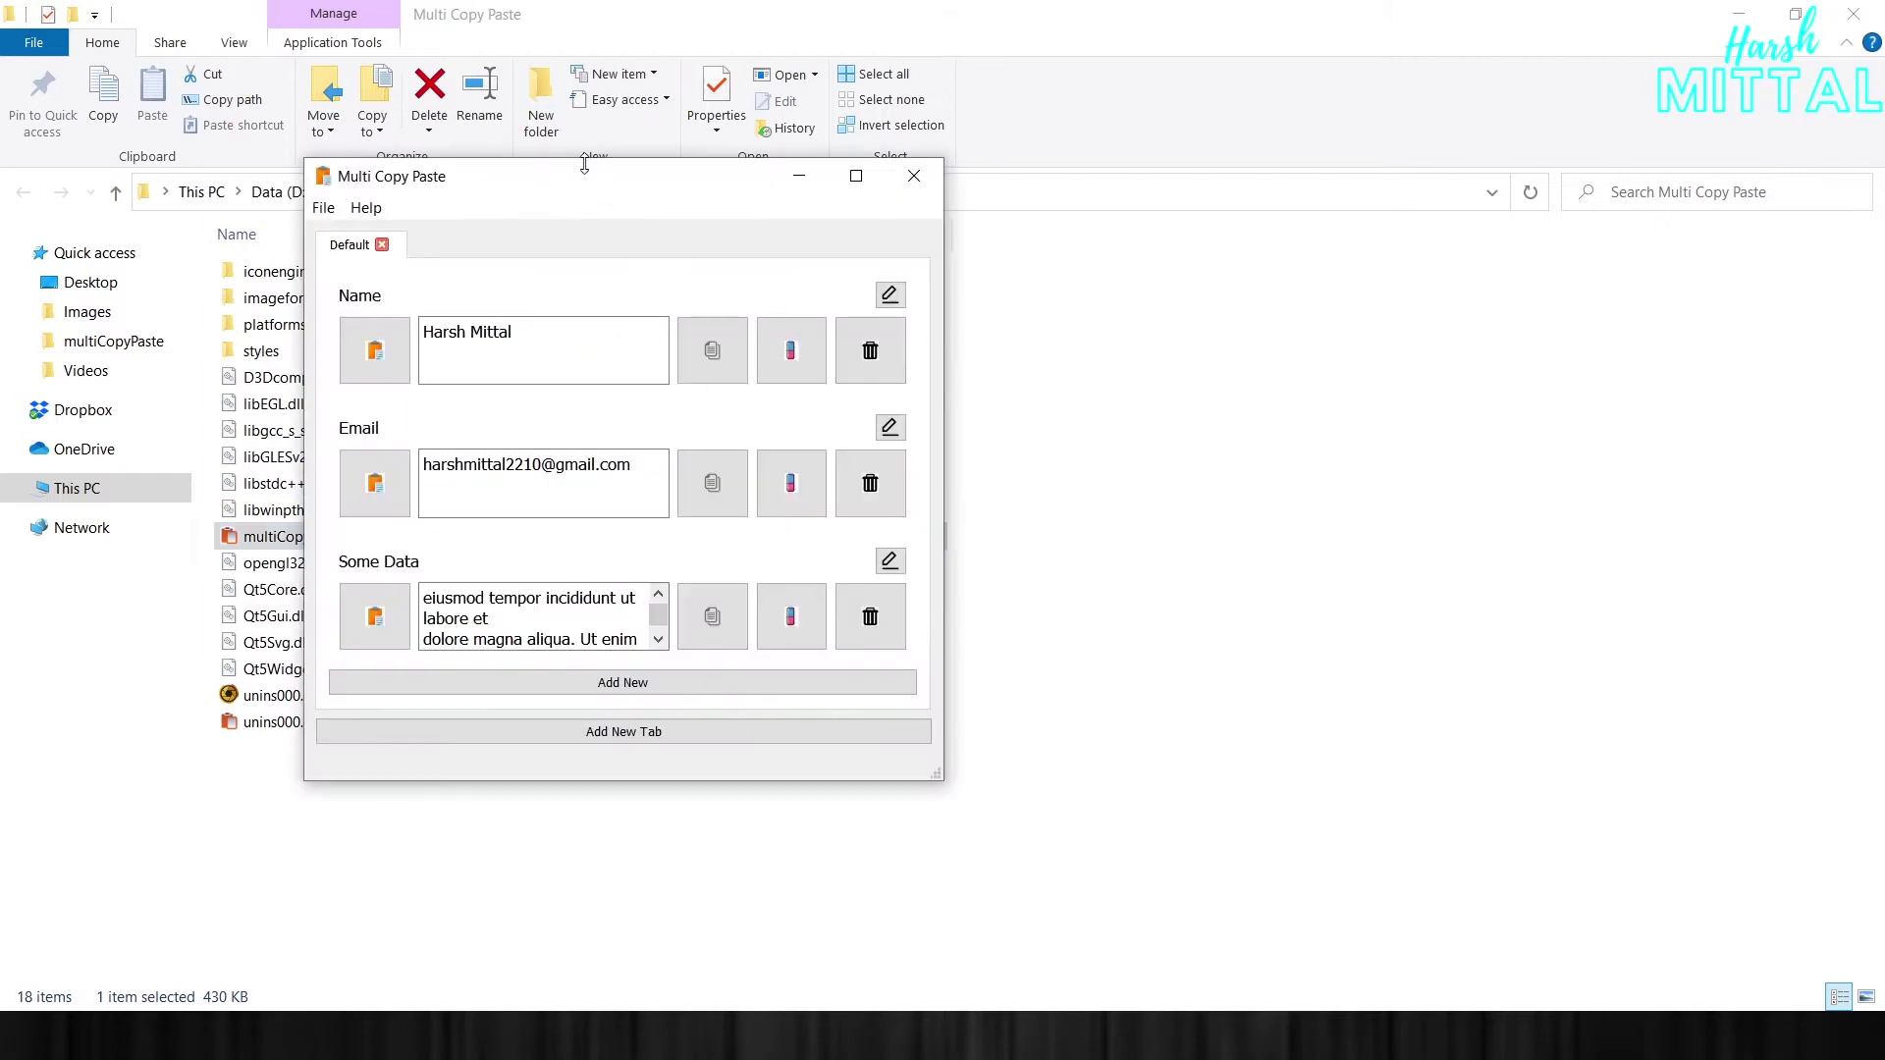
mouse_move(577, 188)
mouse_down()
mouse_move(1345, 252)
mouse_move(1345, 224)
mouse_up()
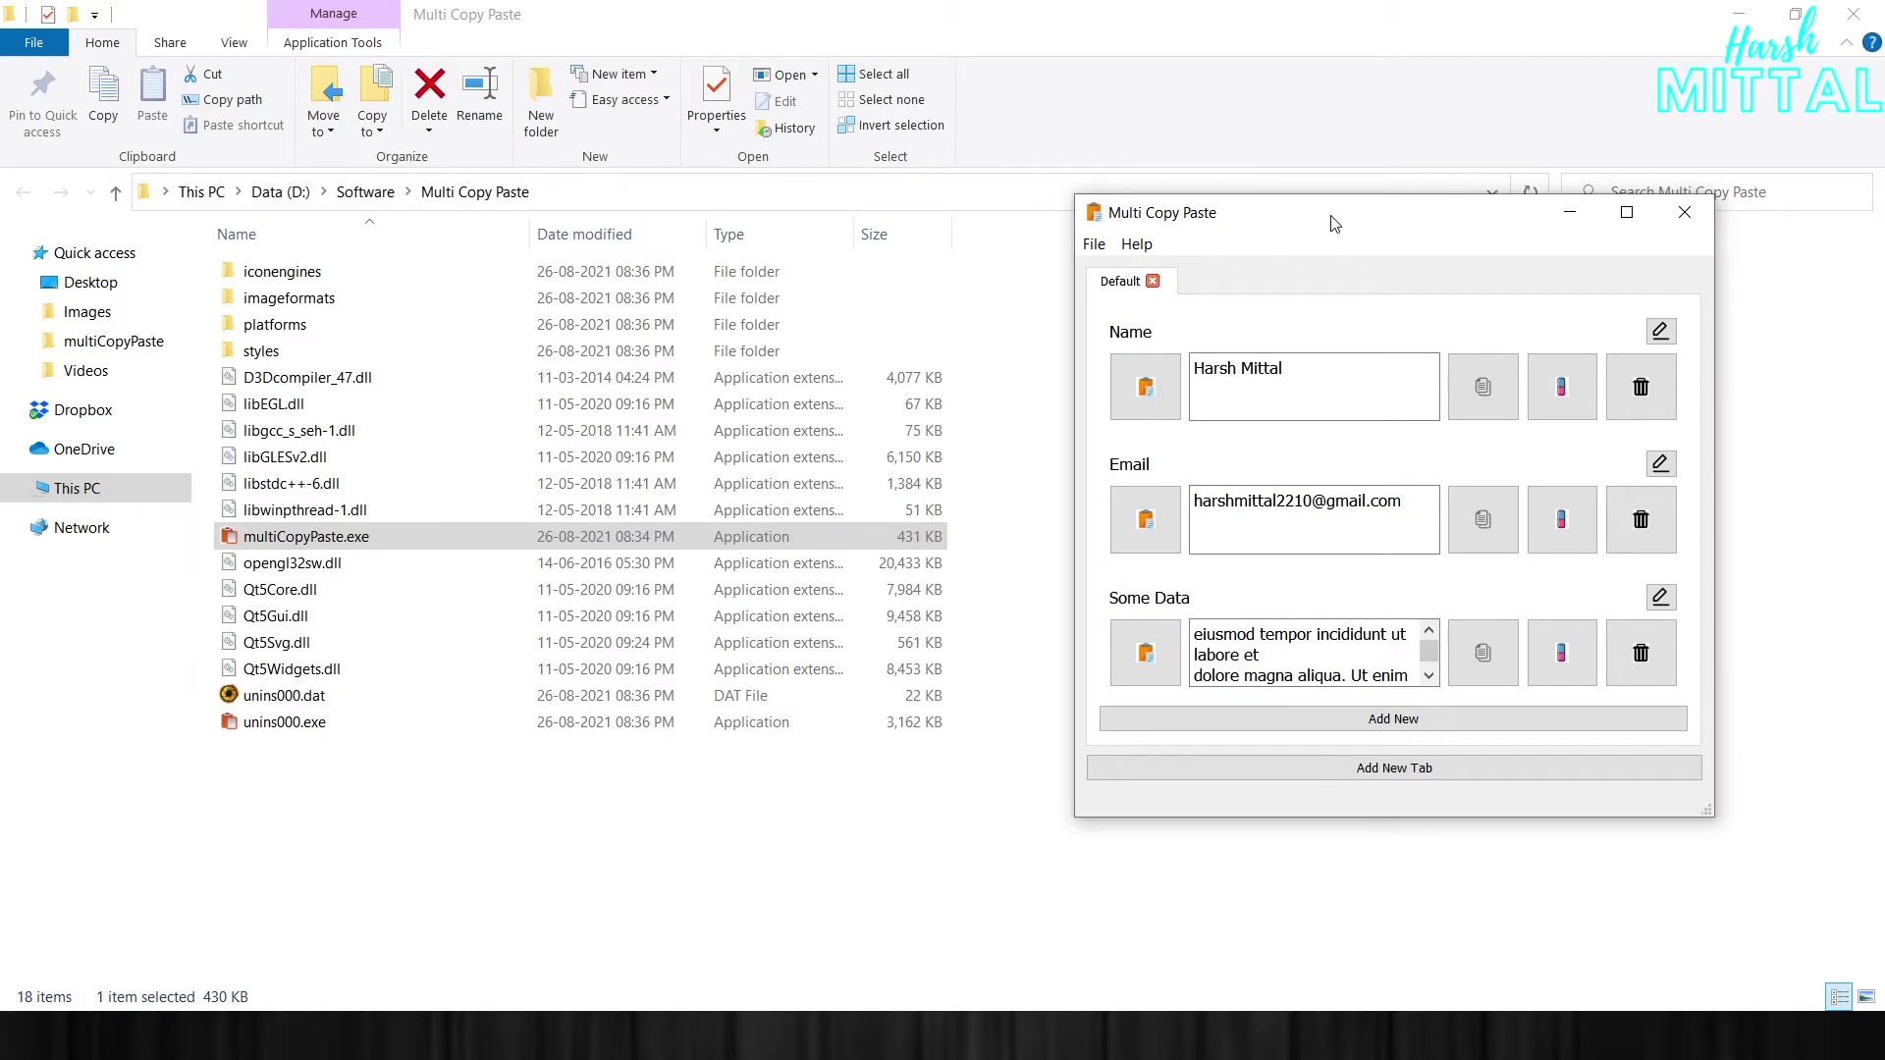
click(1192, 1039)
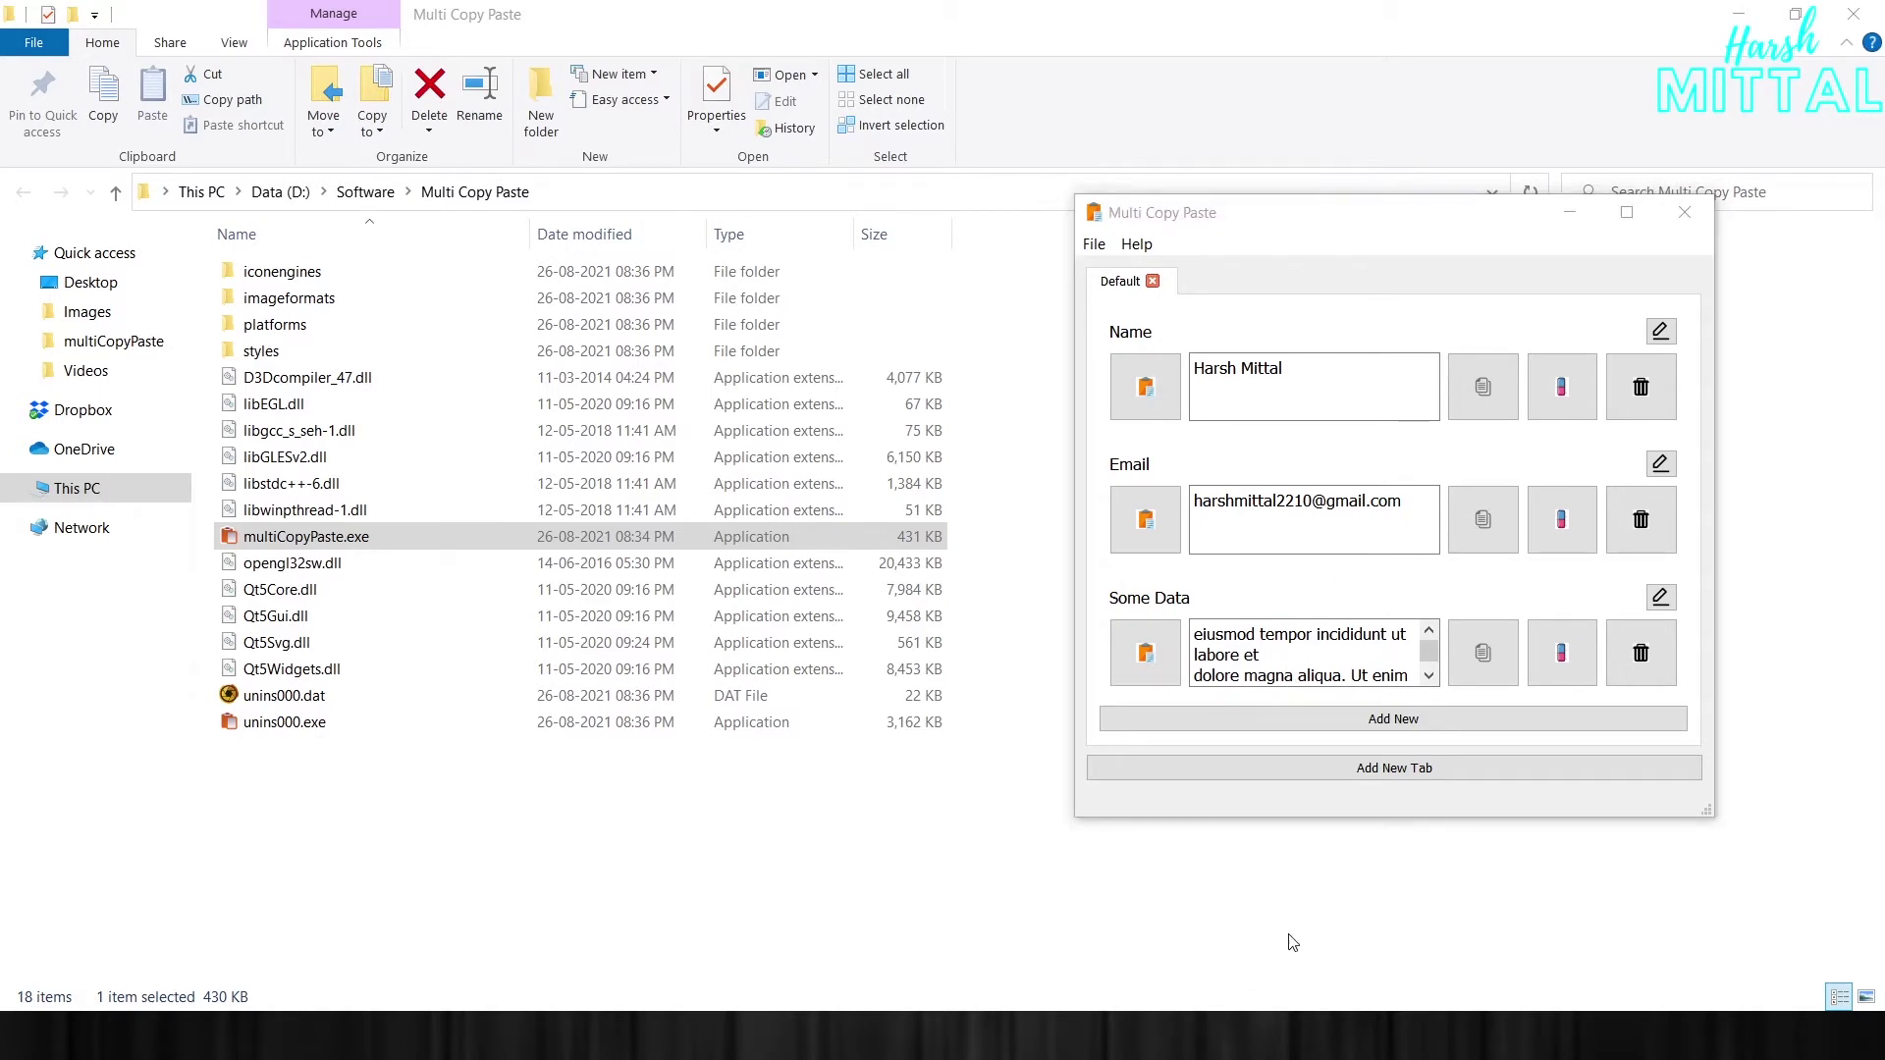
click(1284, 913)
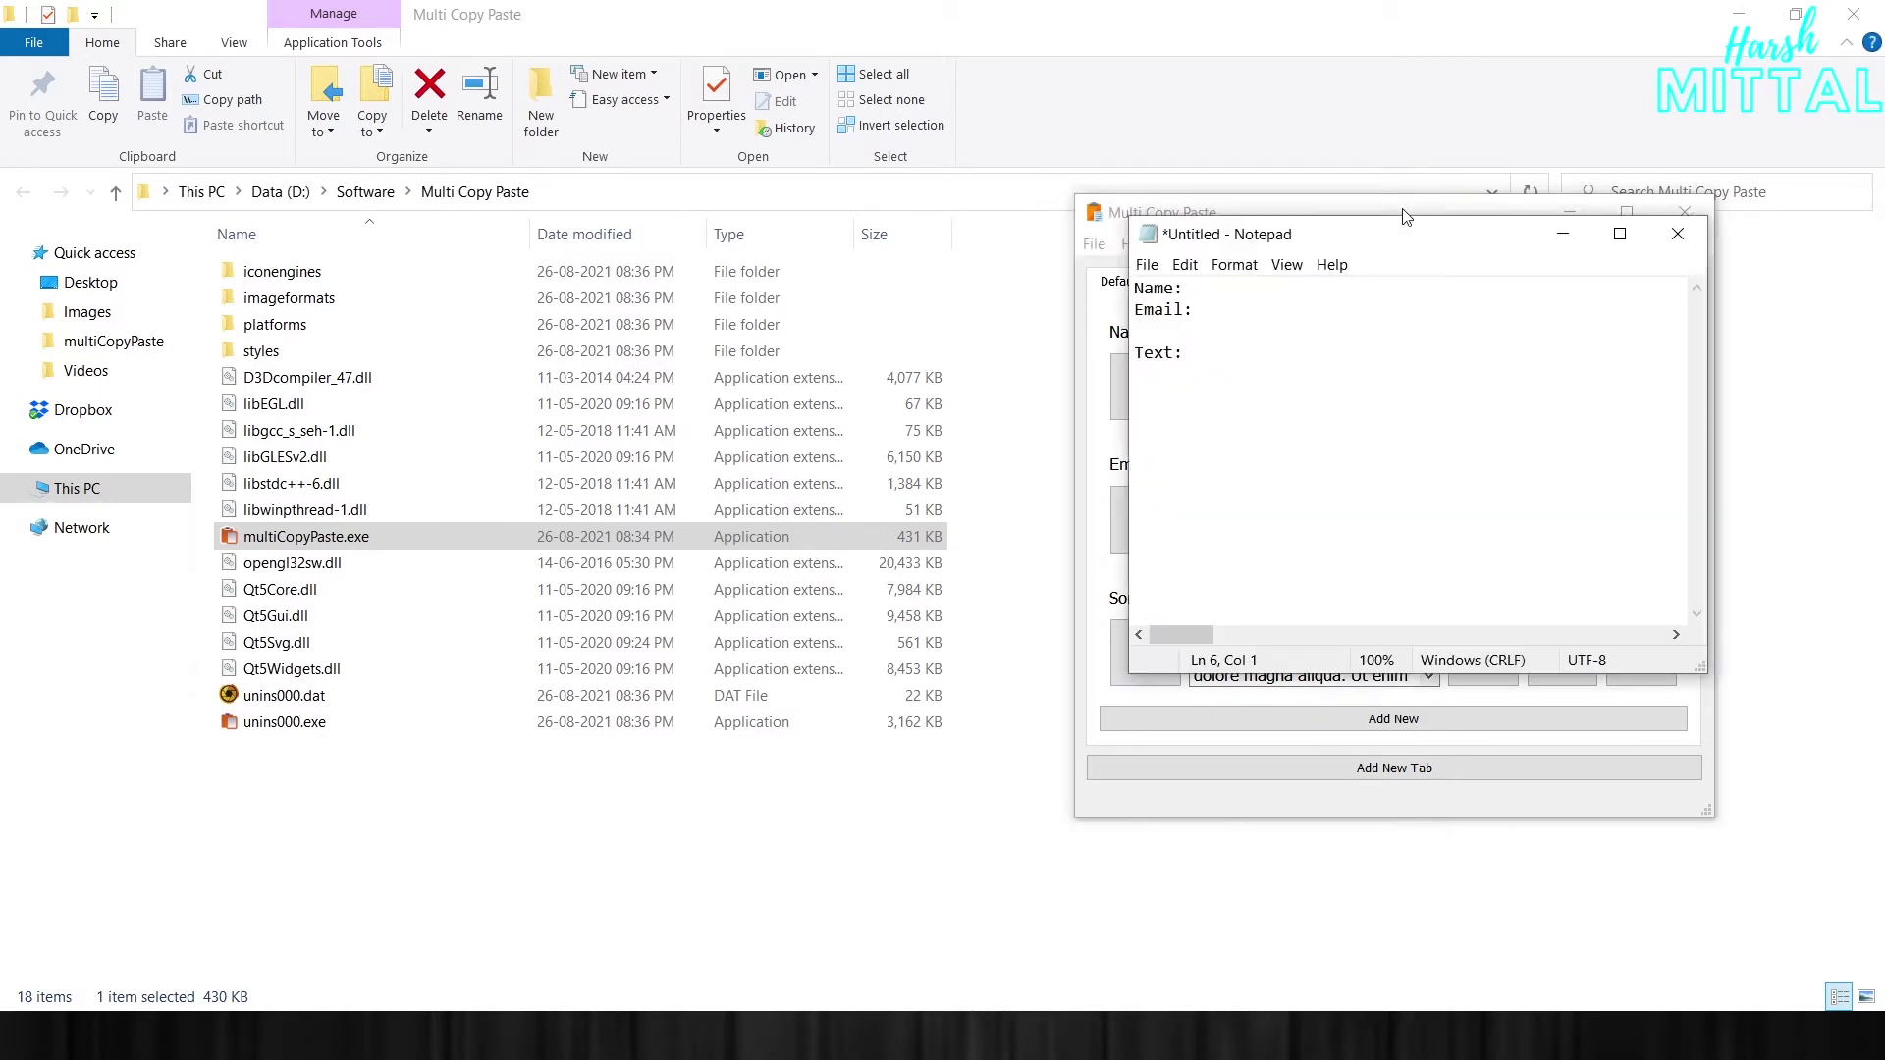
mouse_move(1385, 222)
mouse_down()
mouse_move(1080, 262)
mouse_move(502, 284)
mouse_up()
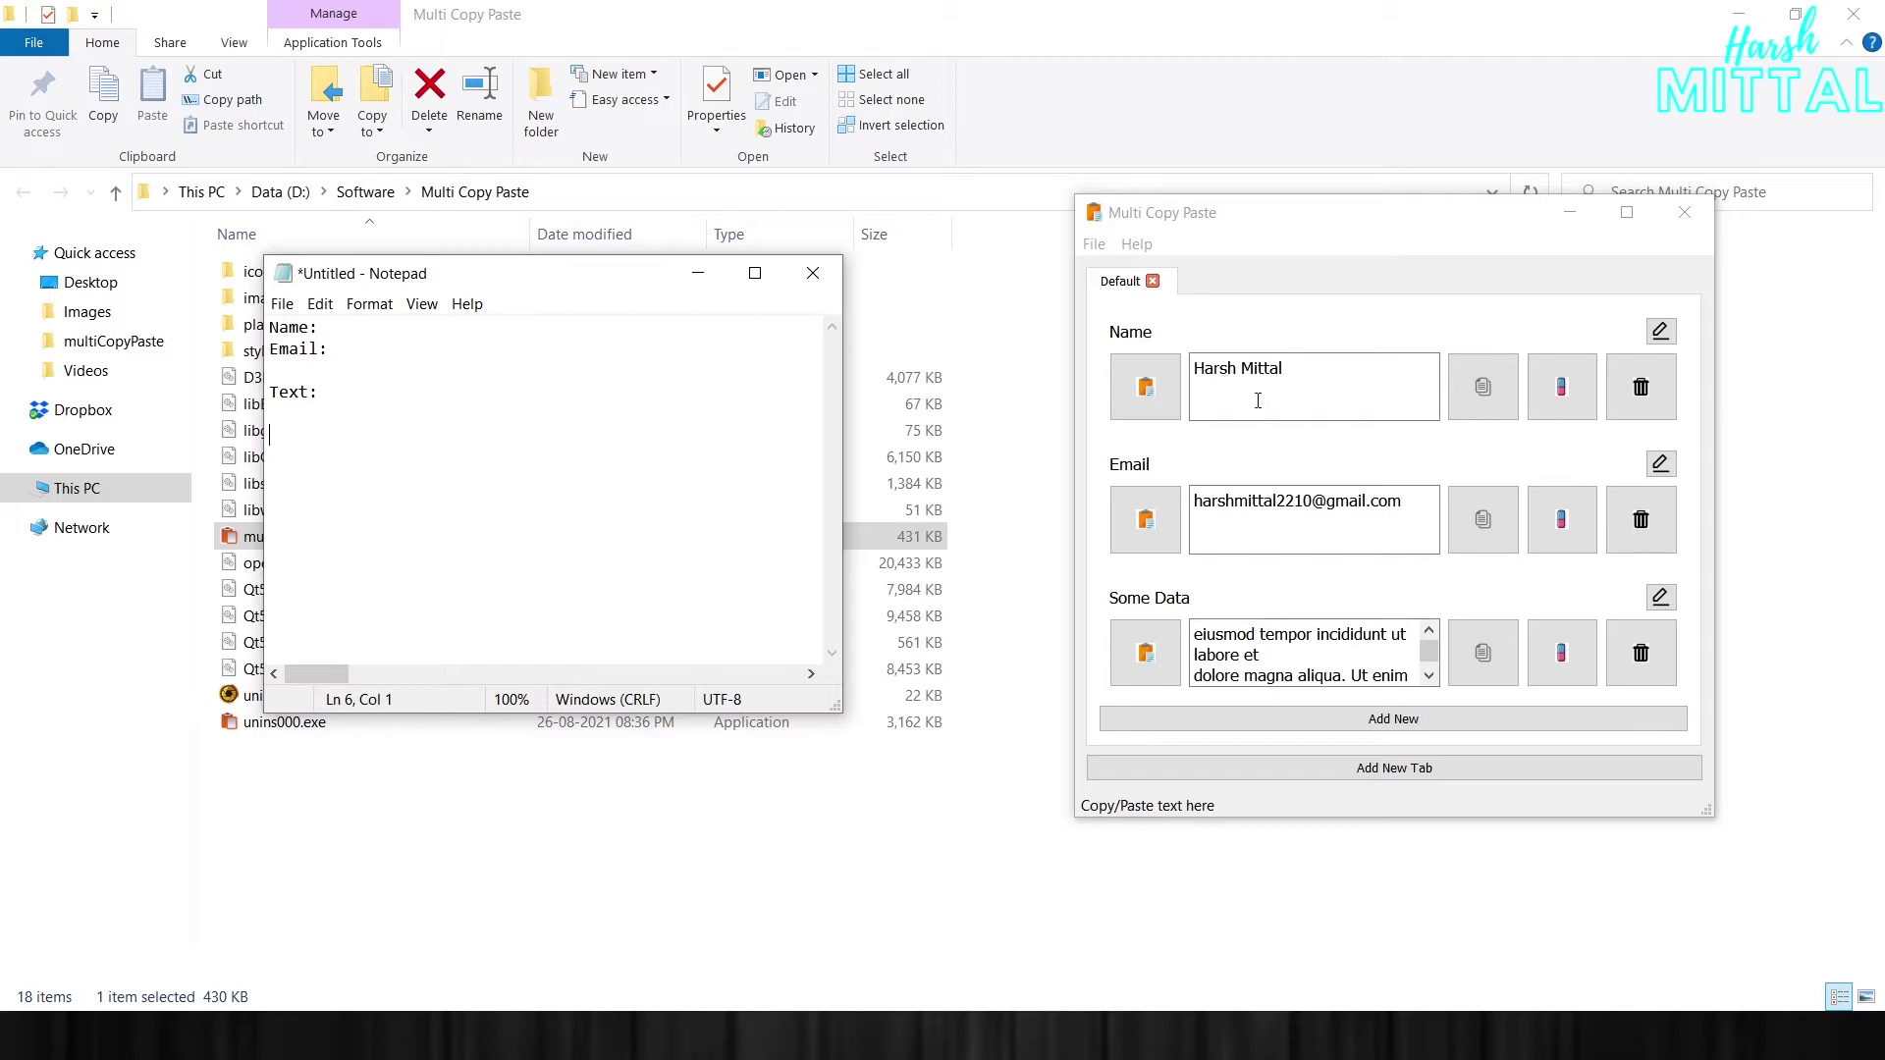
Paste the saved name after Name: in the Notepad note
click(1484, 387)
click(355, 327)
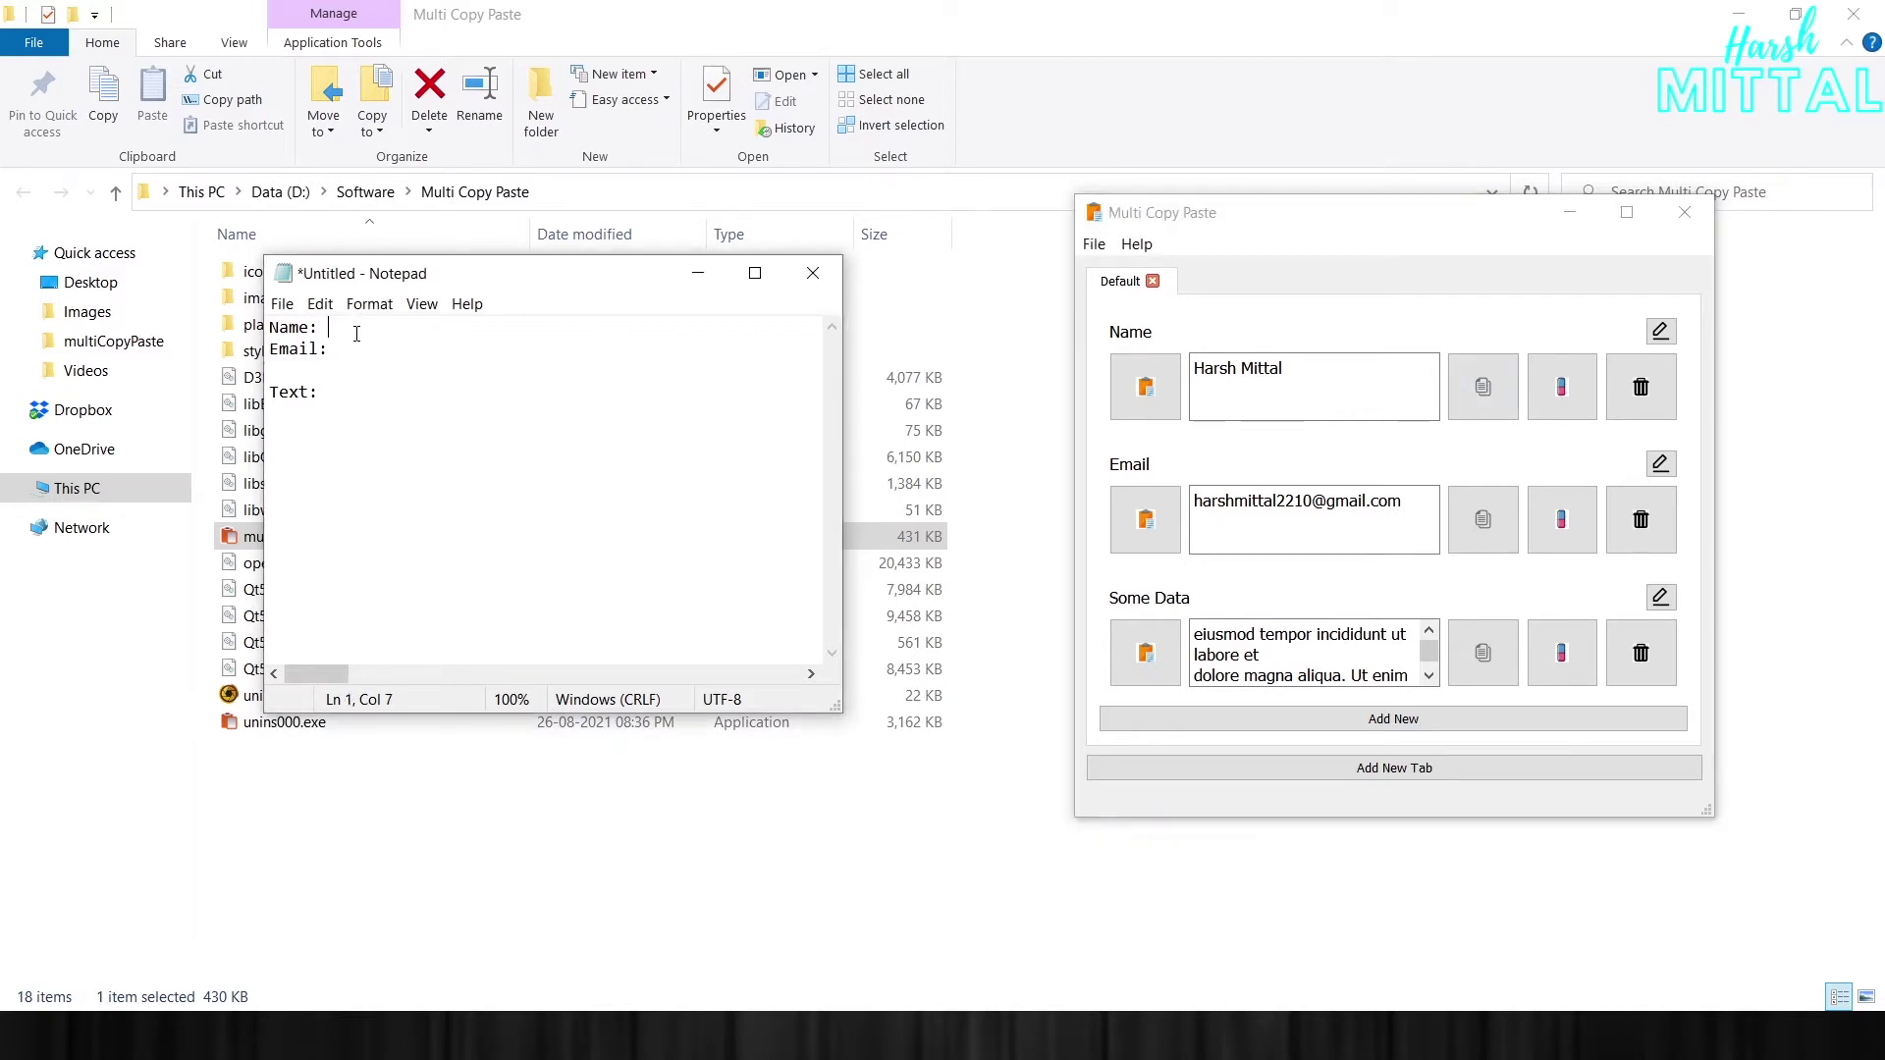
key(ctrl+v)
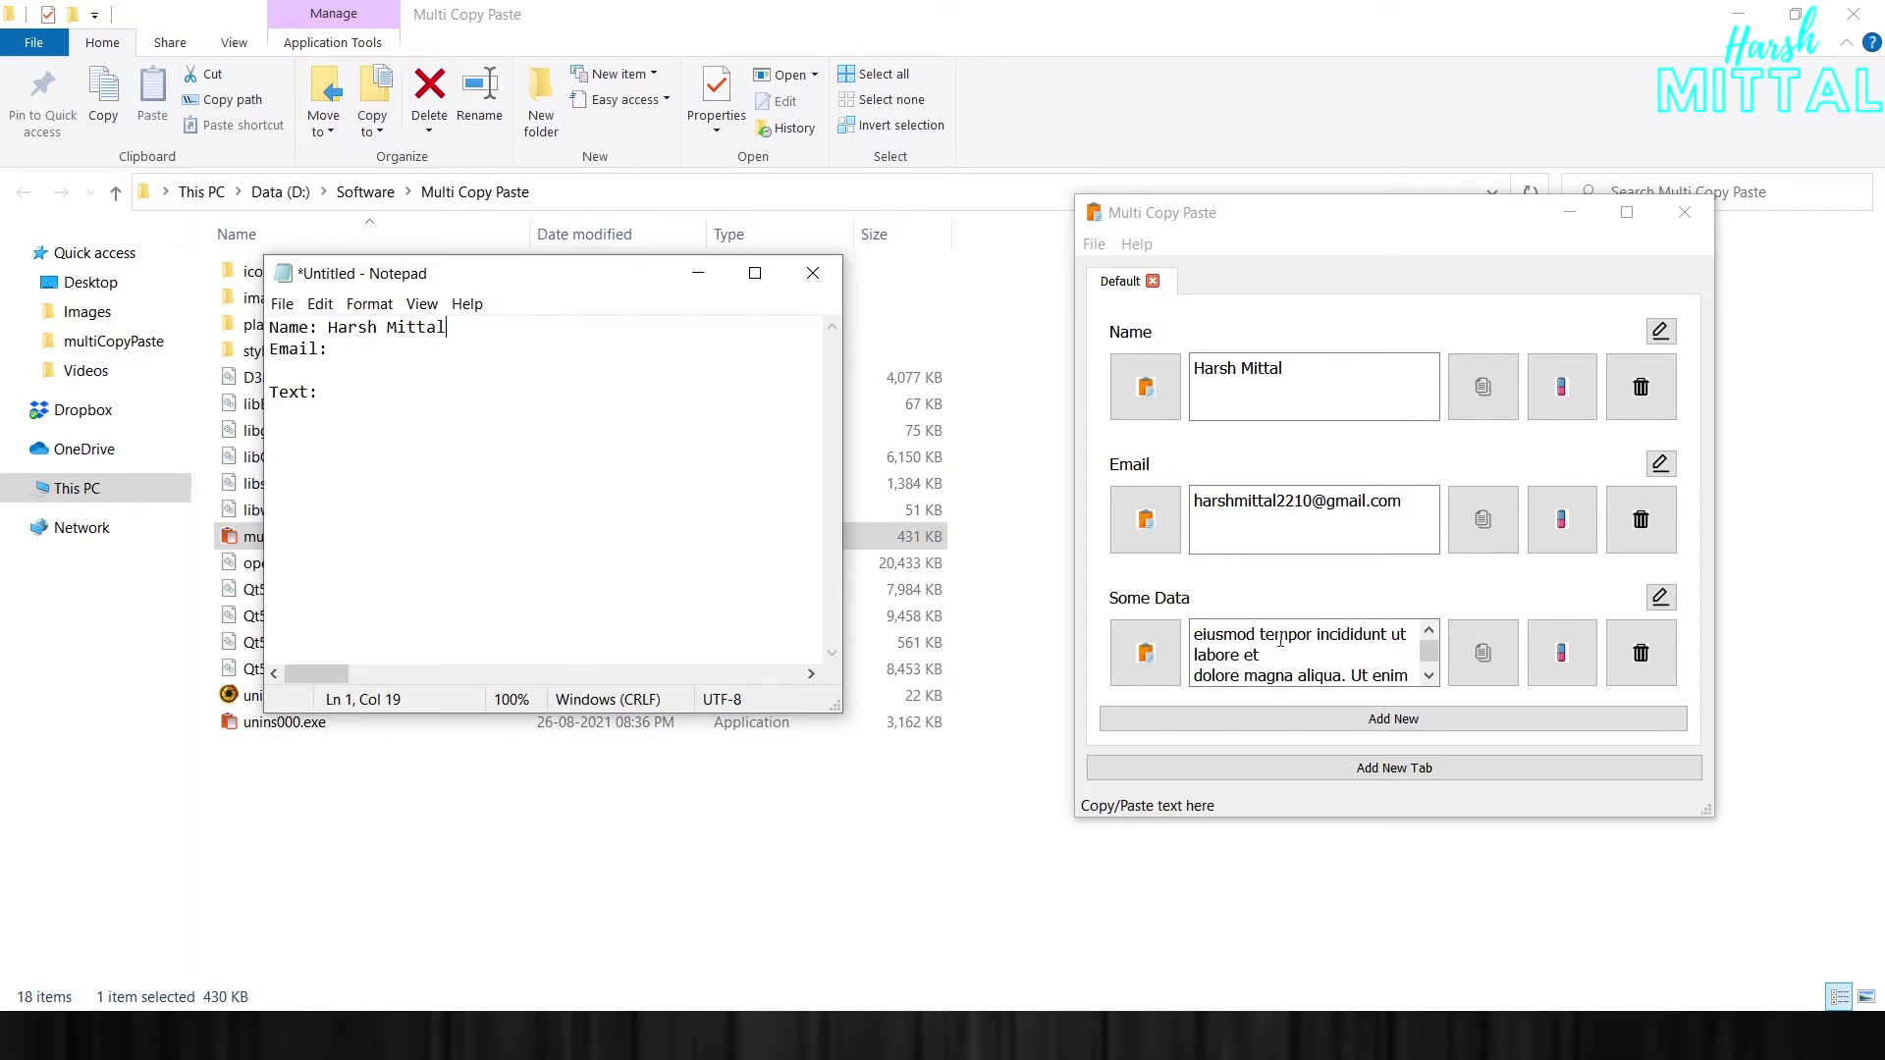
scroll(1280, 639, down, 2)
scroll(1279, 639, down, 2)
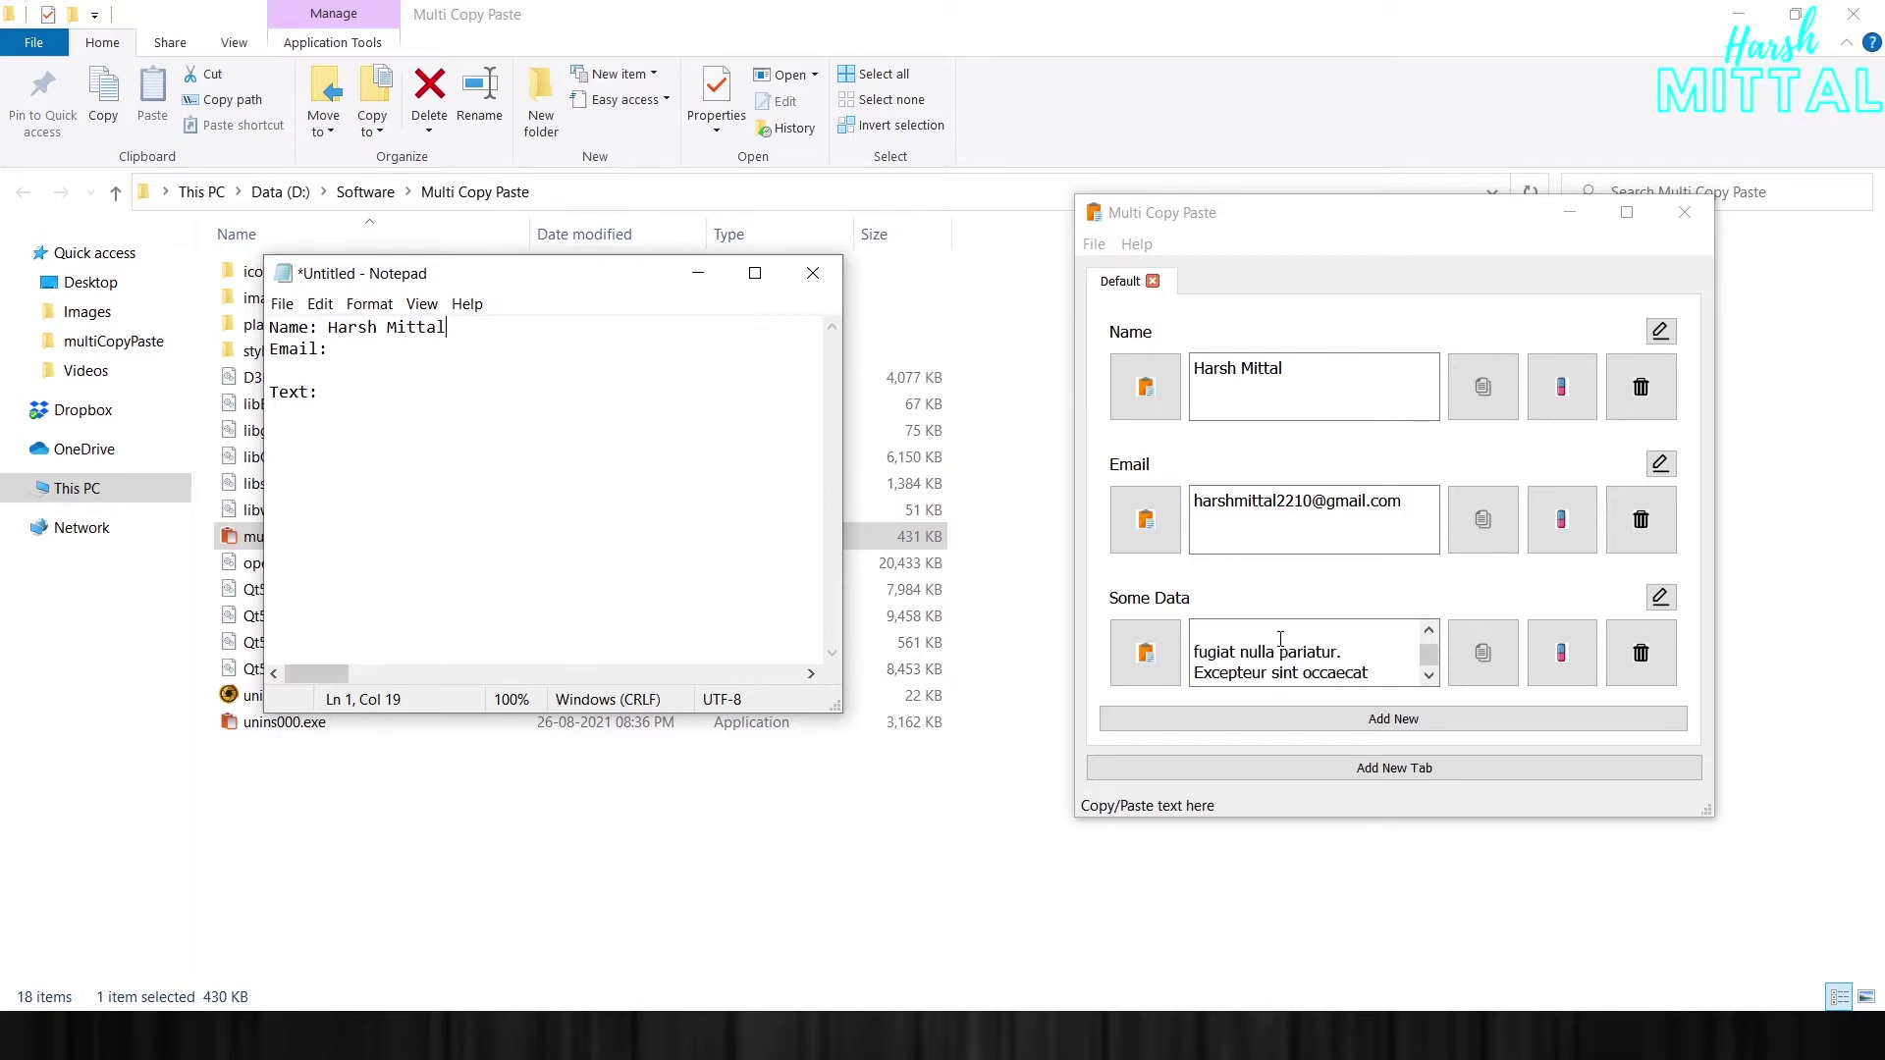
scroll(1281, 640, up, 4)
Paste the Some Data Lorem ipsum text below Text: in the note
click(1145, 661)
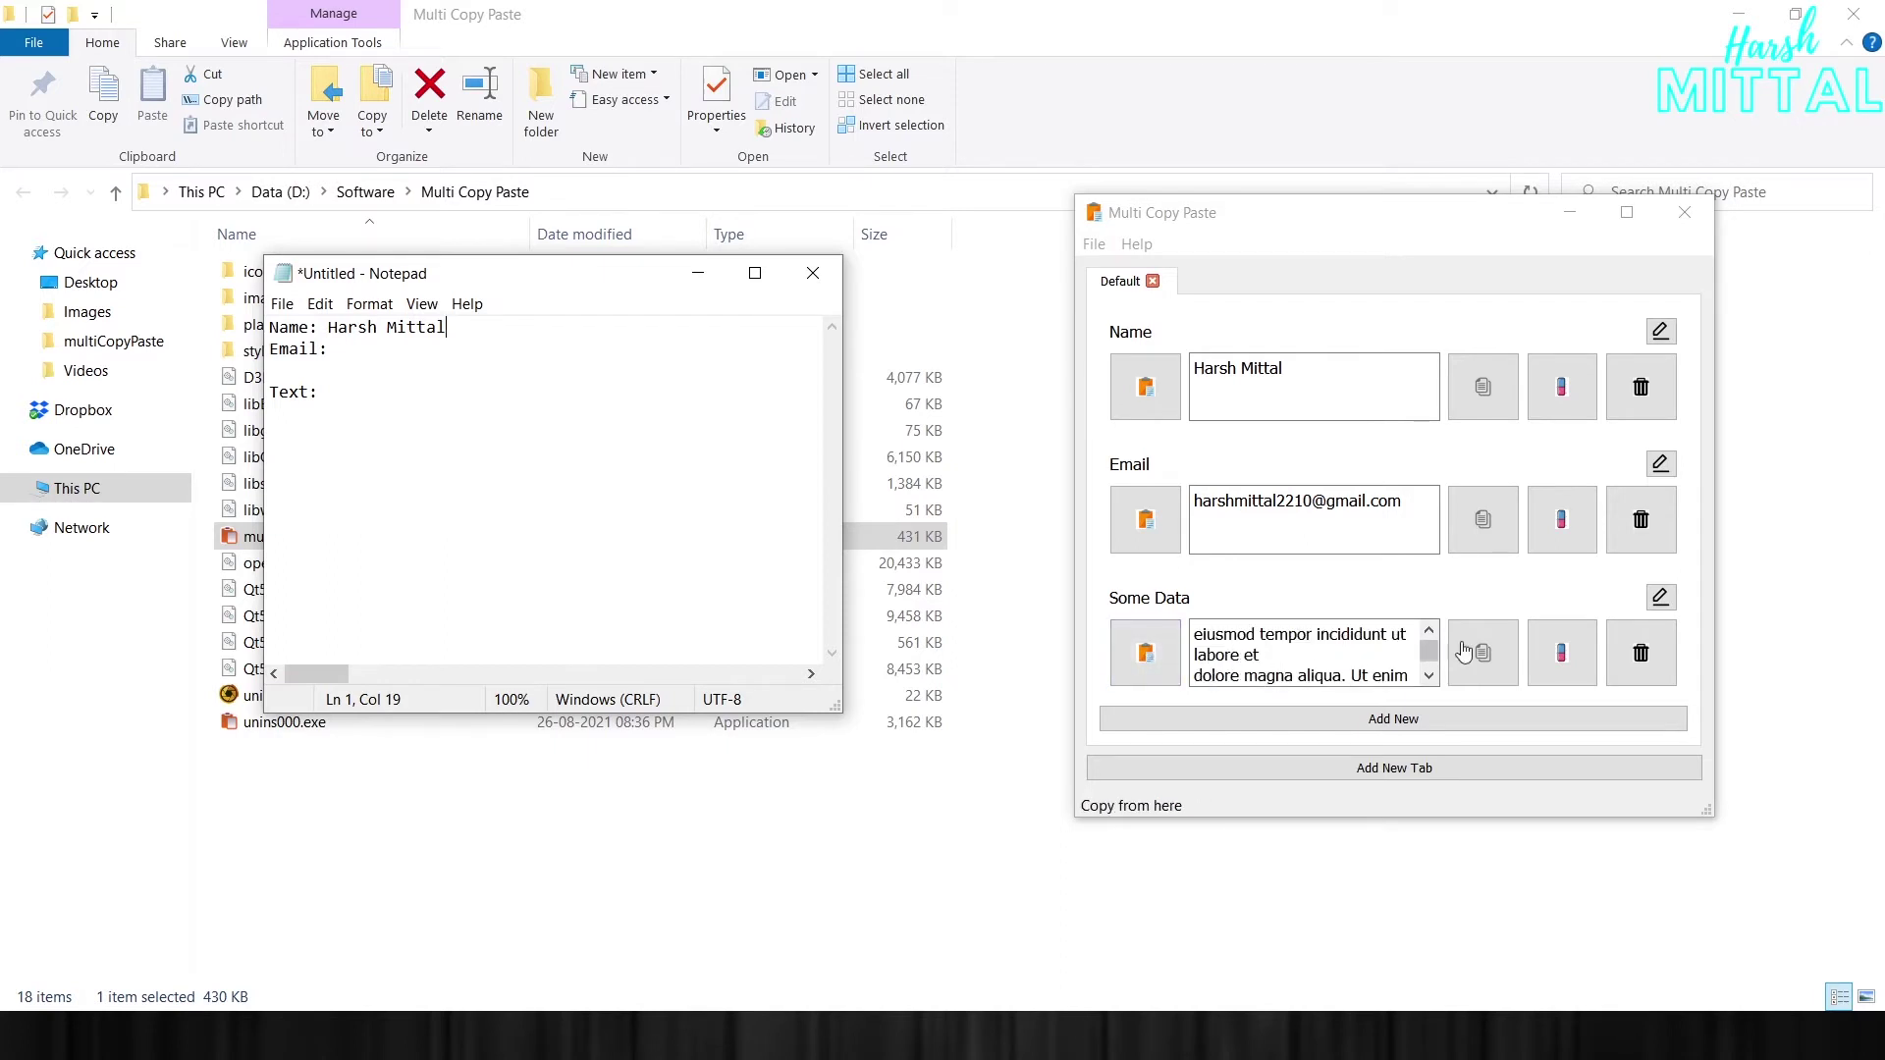
click(547, 422)
key(ctrl+v)
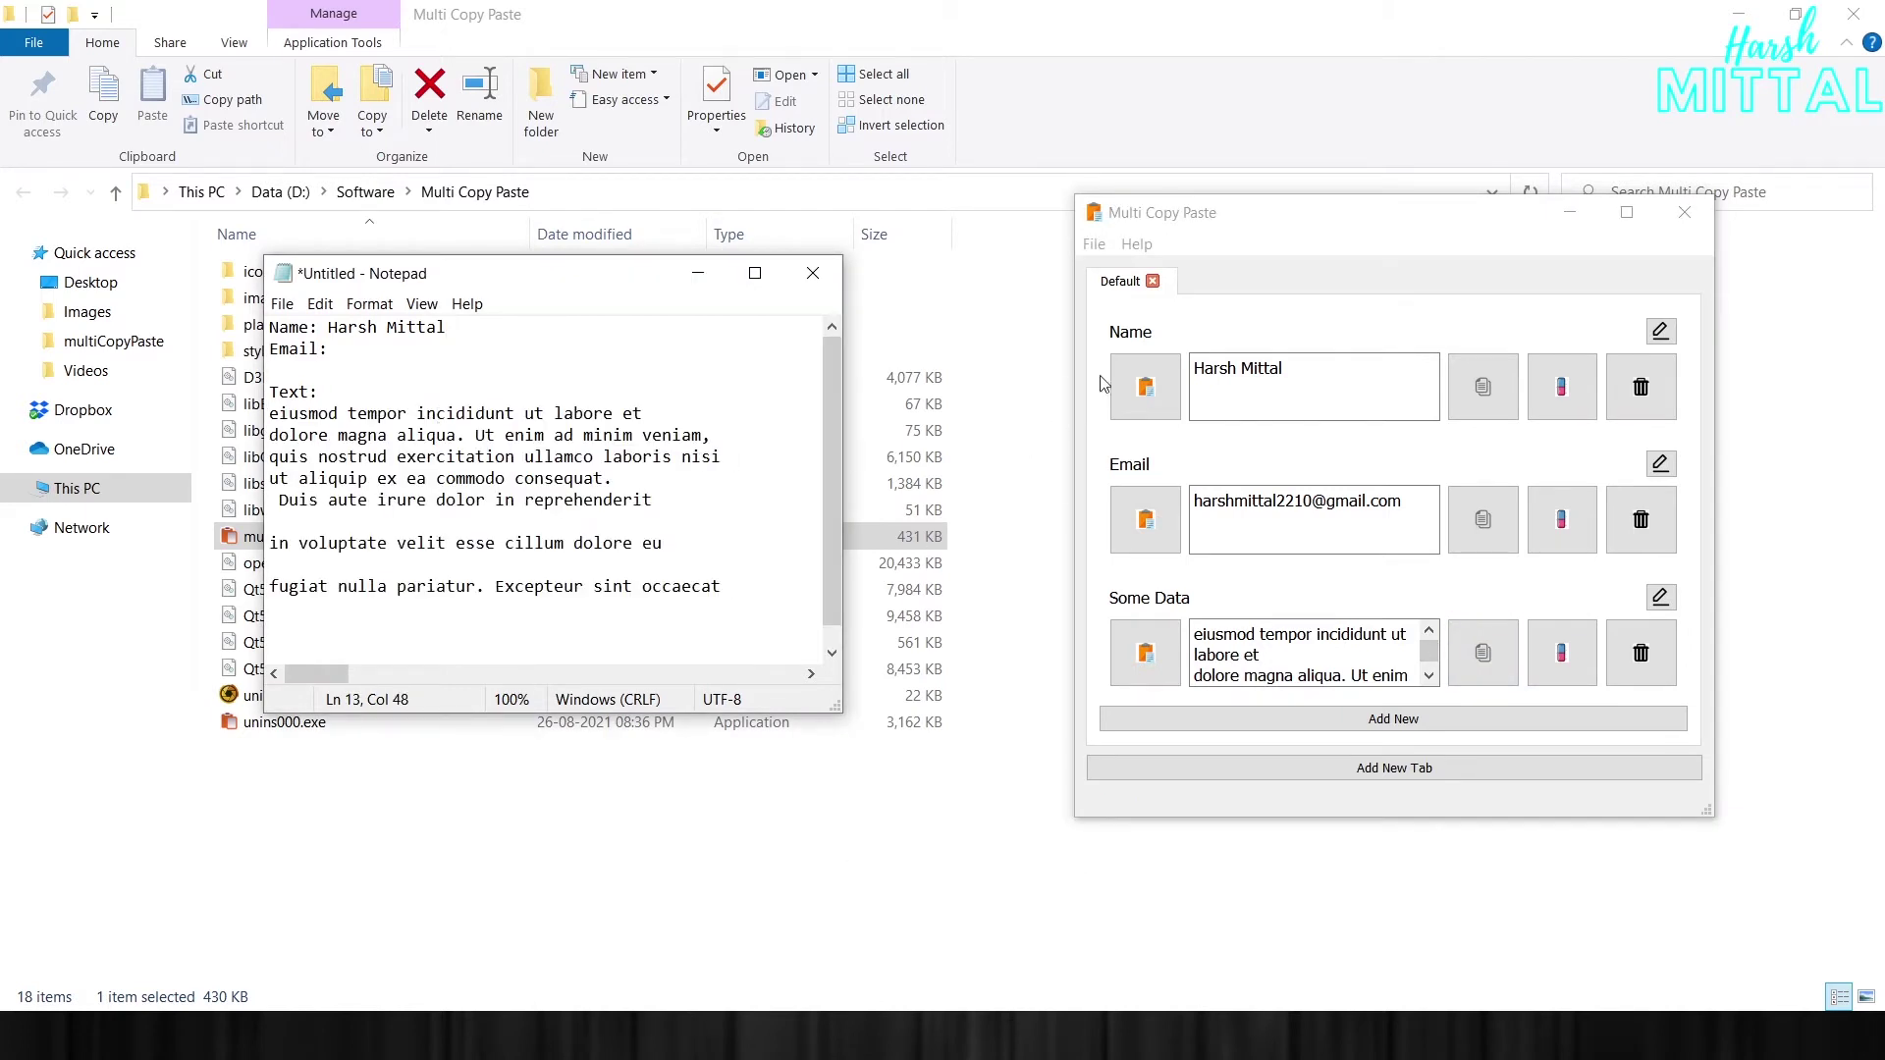
click(1342, 719)
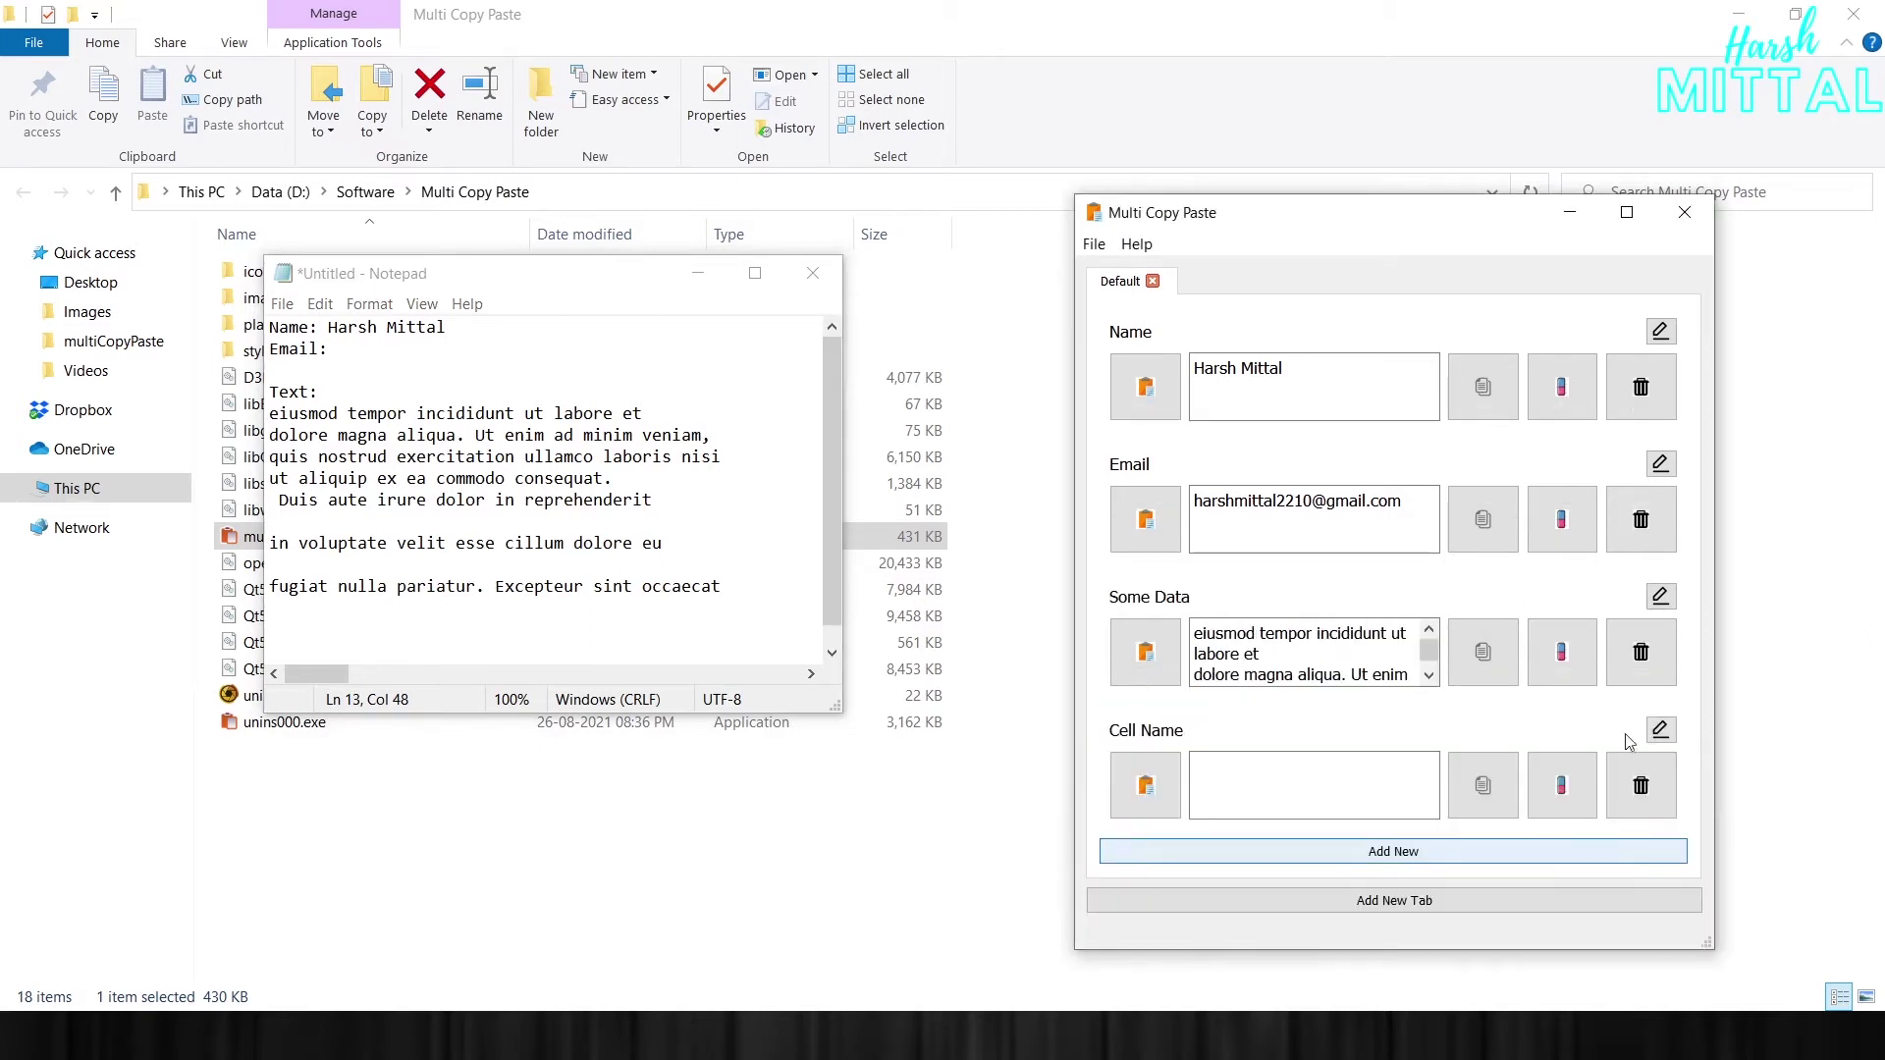
click(1659, 731)
text(Webs)
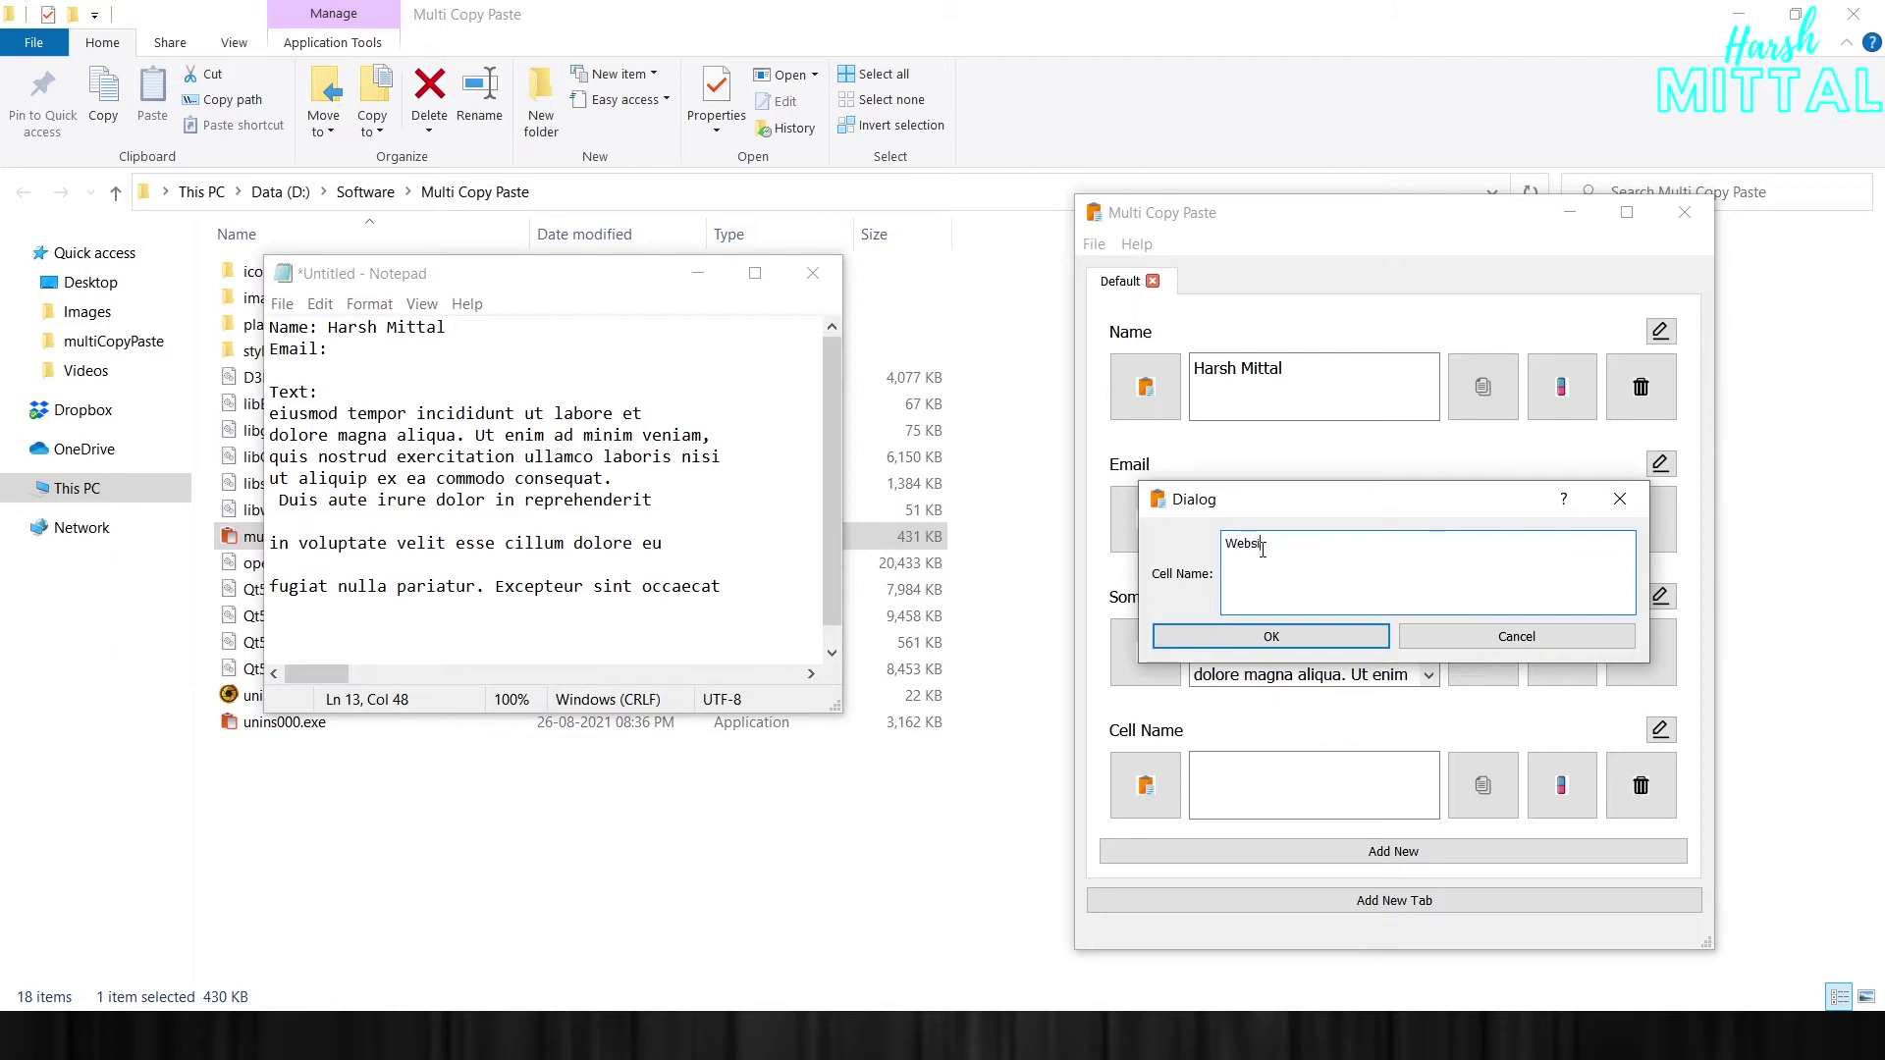
text(te)
click(1233, 641)
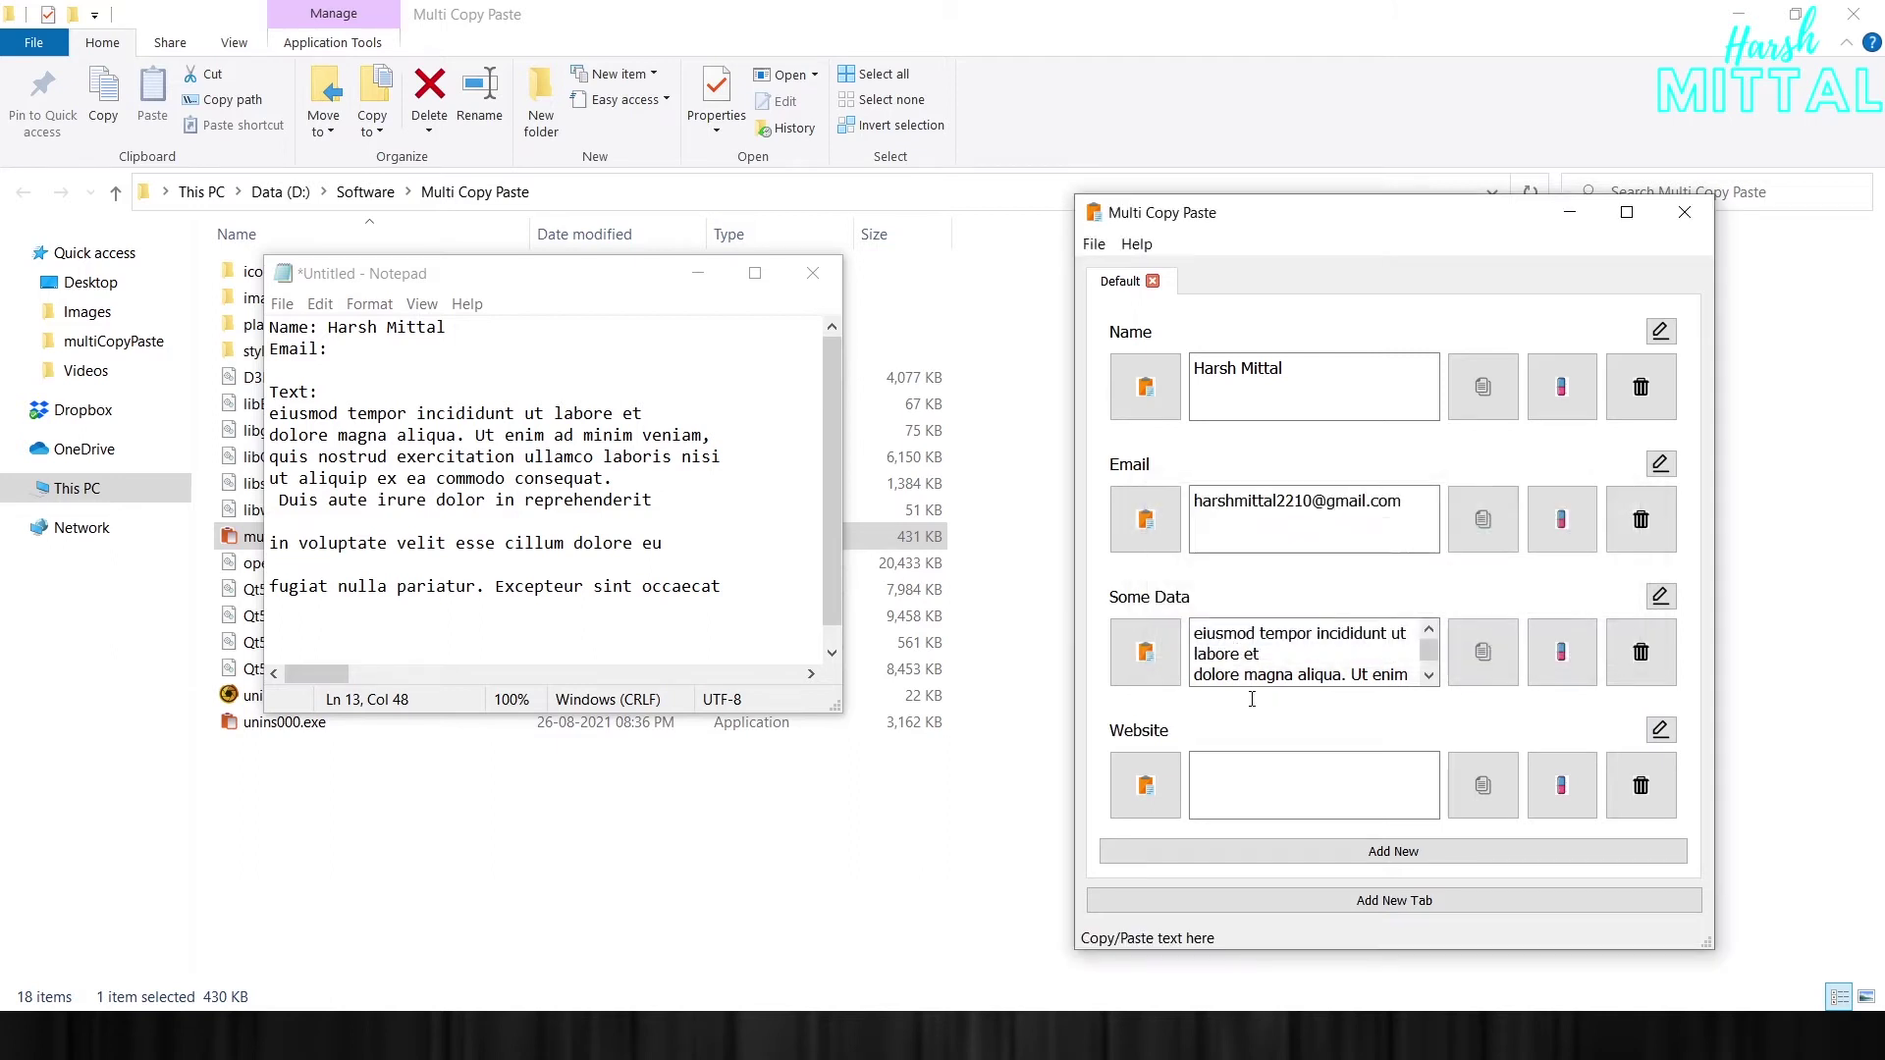
click(1283, 795)
text(ww.harsh)
text(mittal.tech)
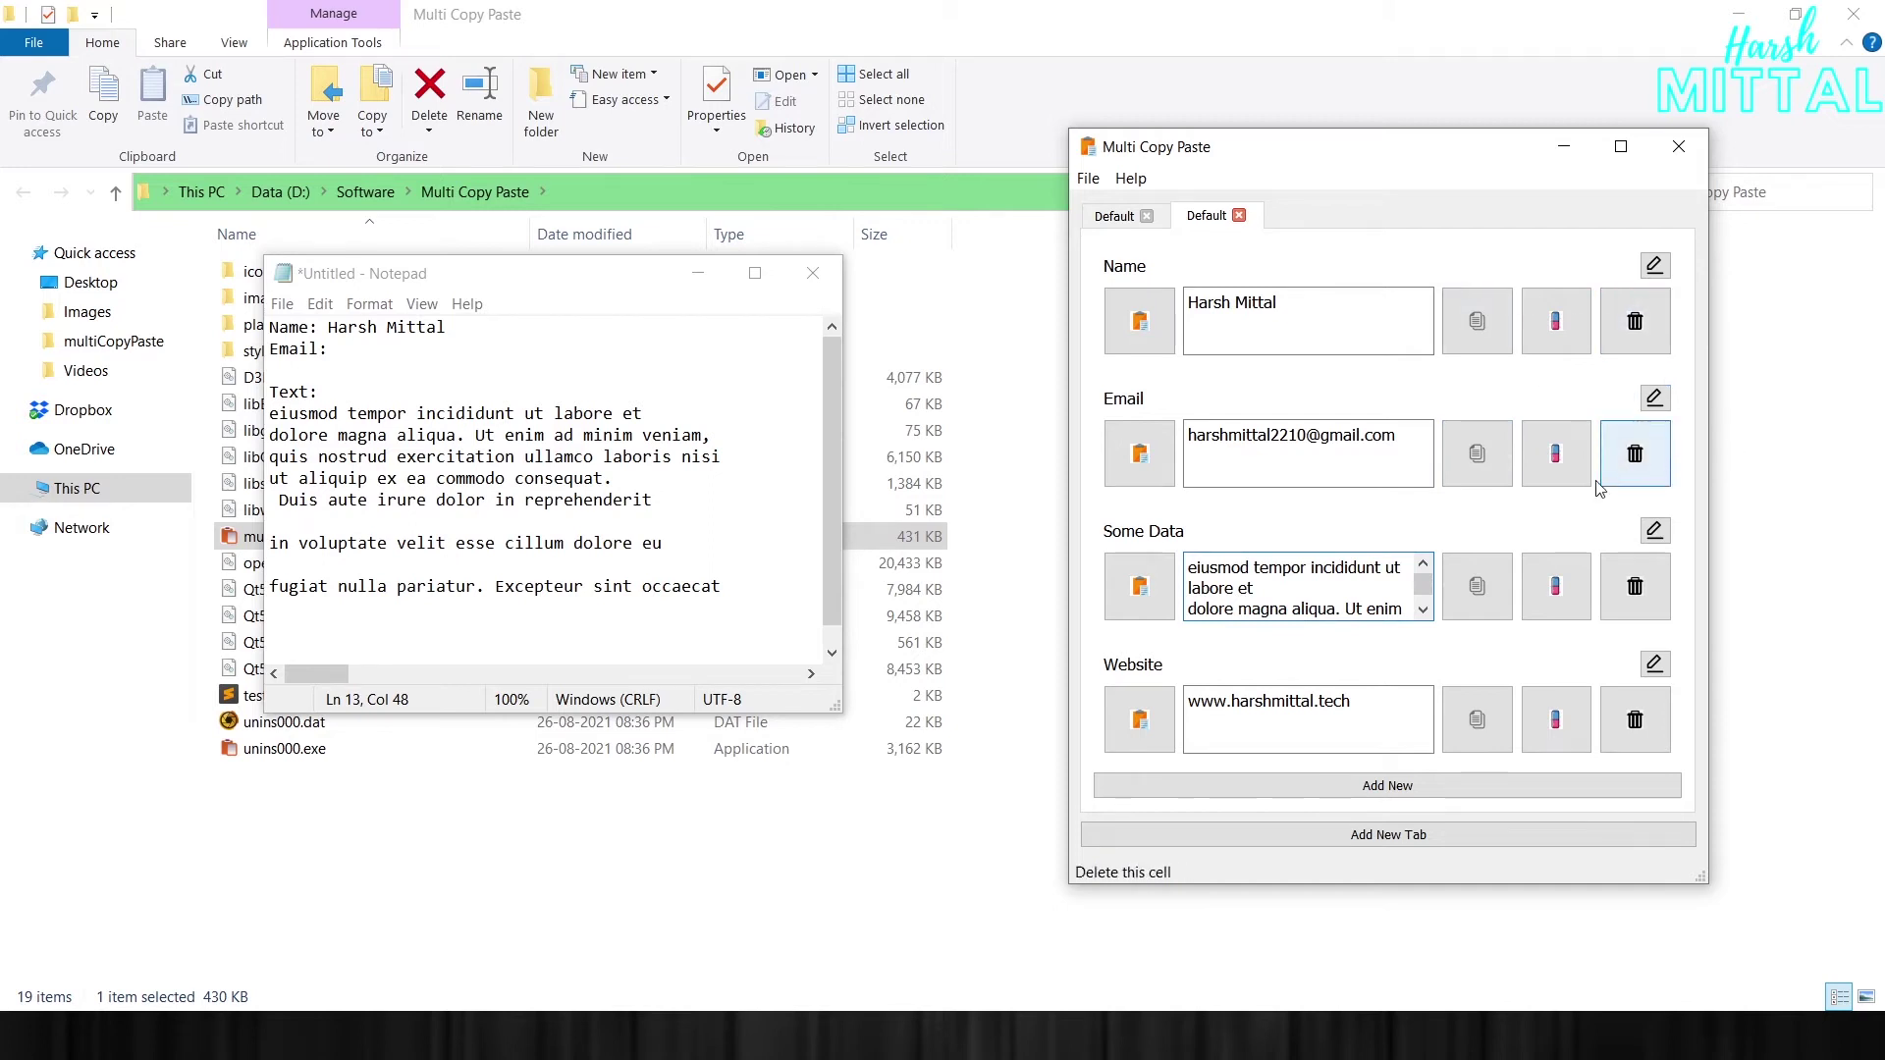
click(1634, 454)
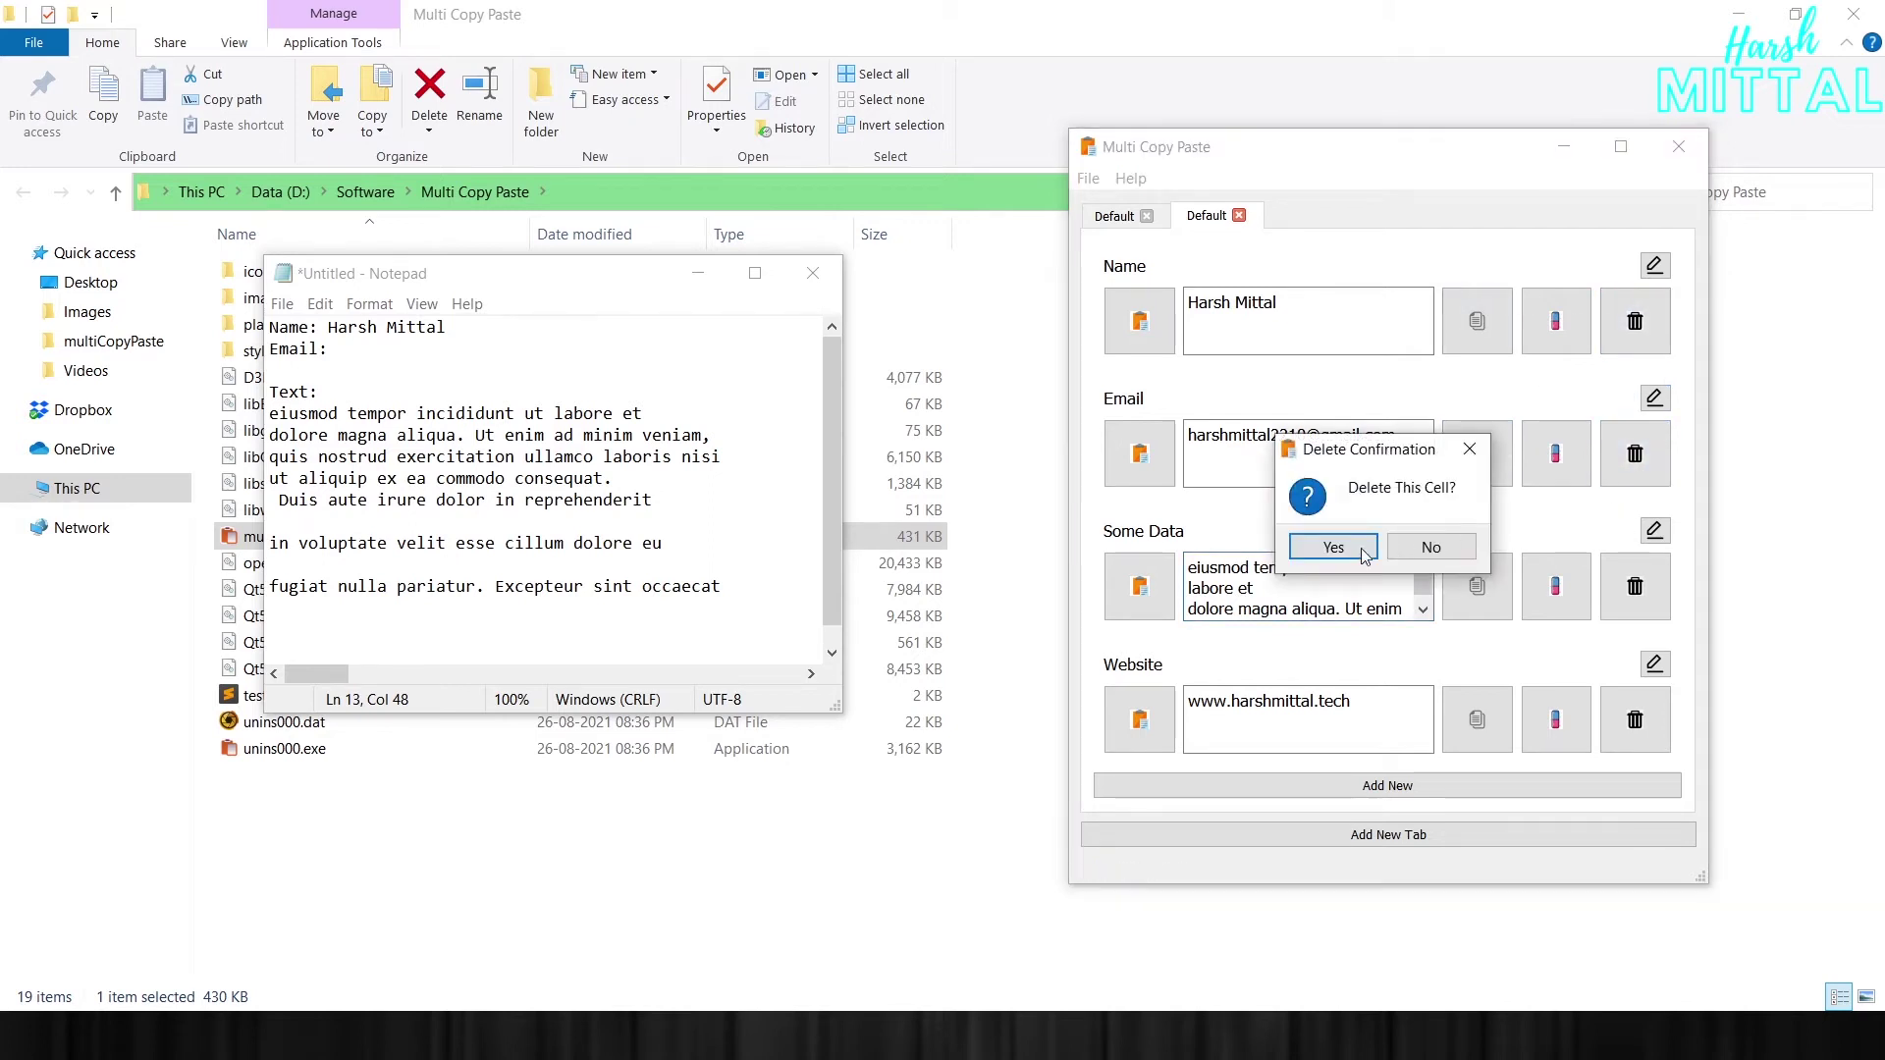
click(1325, 548)
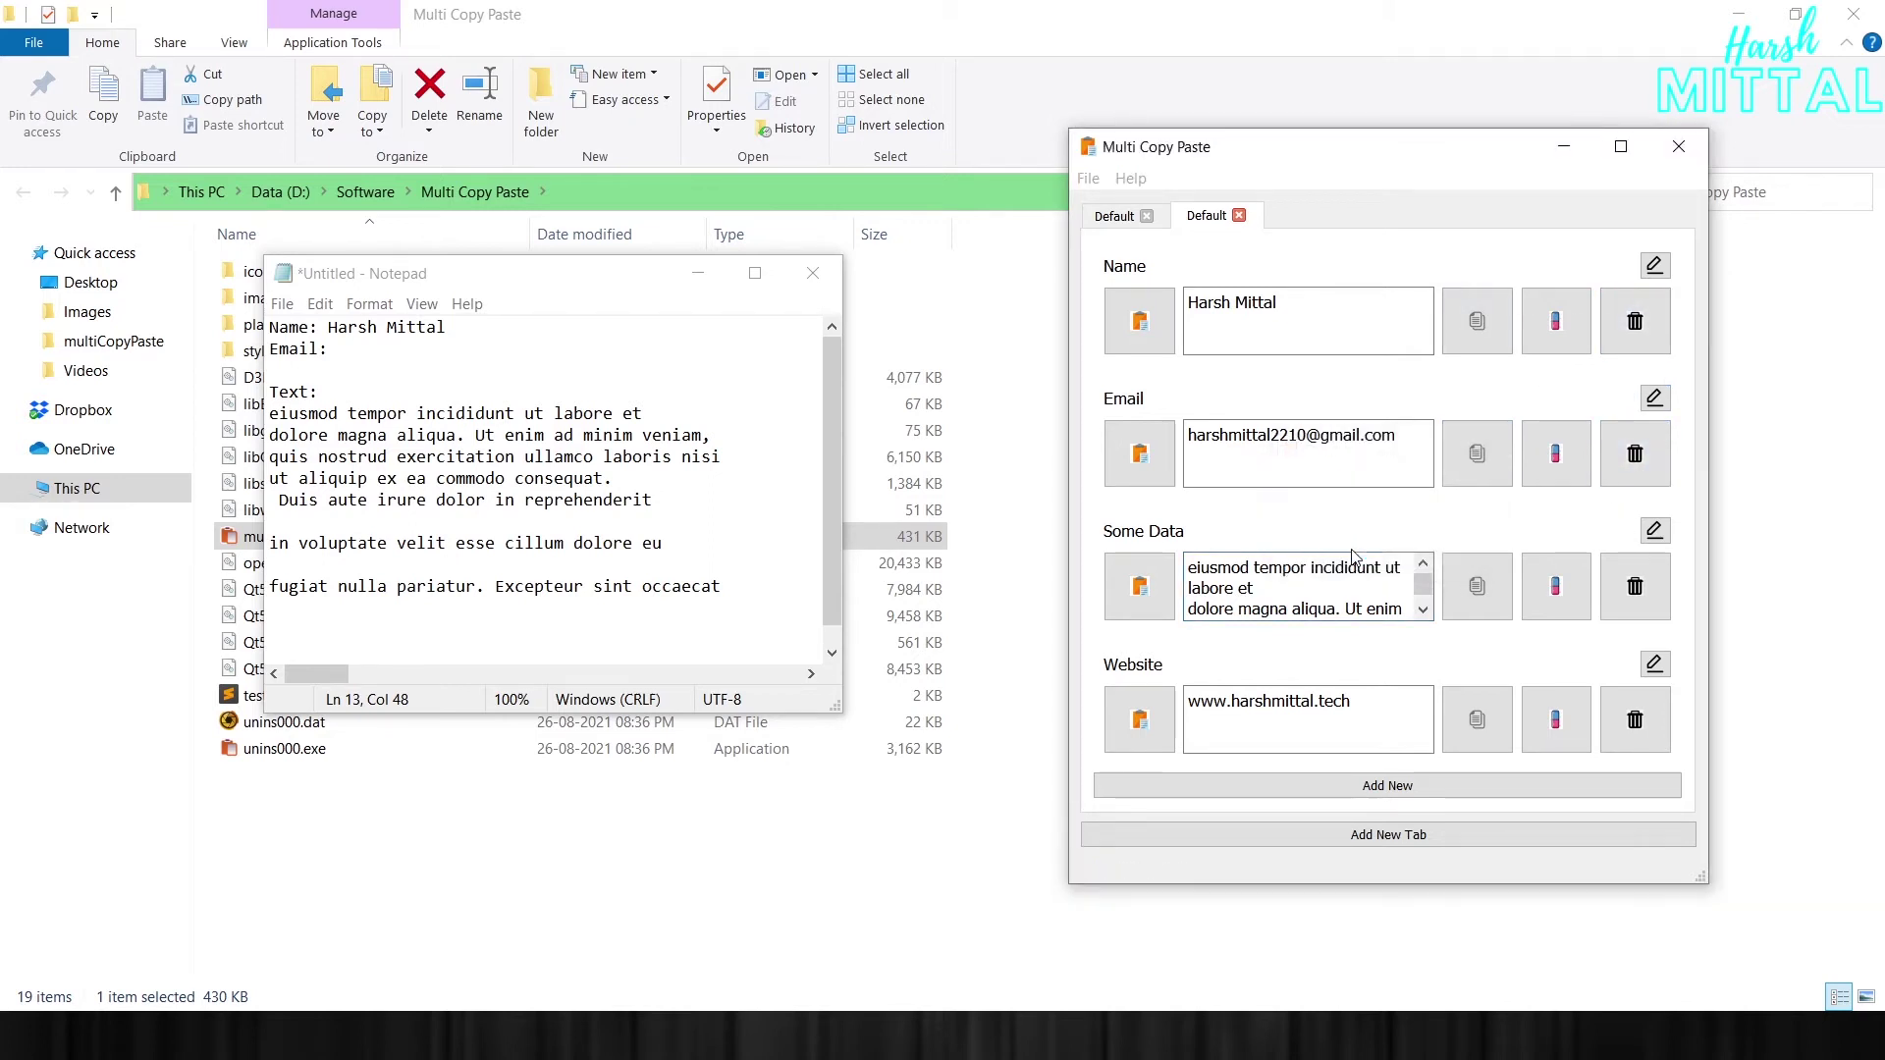
Rename the new tab to Address in the tab name dialog
double_click(1206, 216)
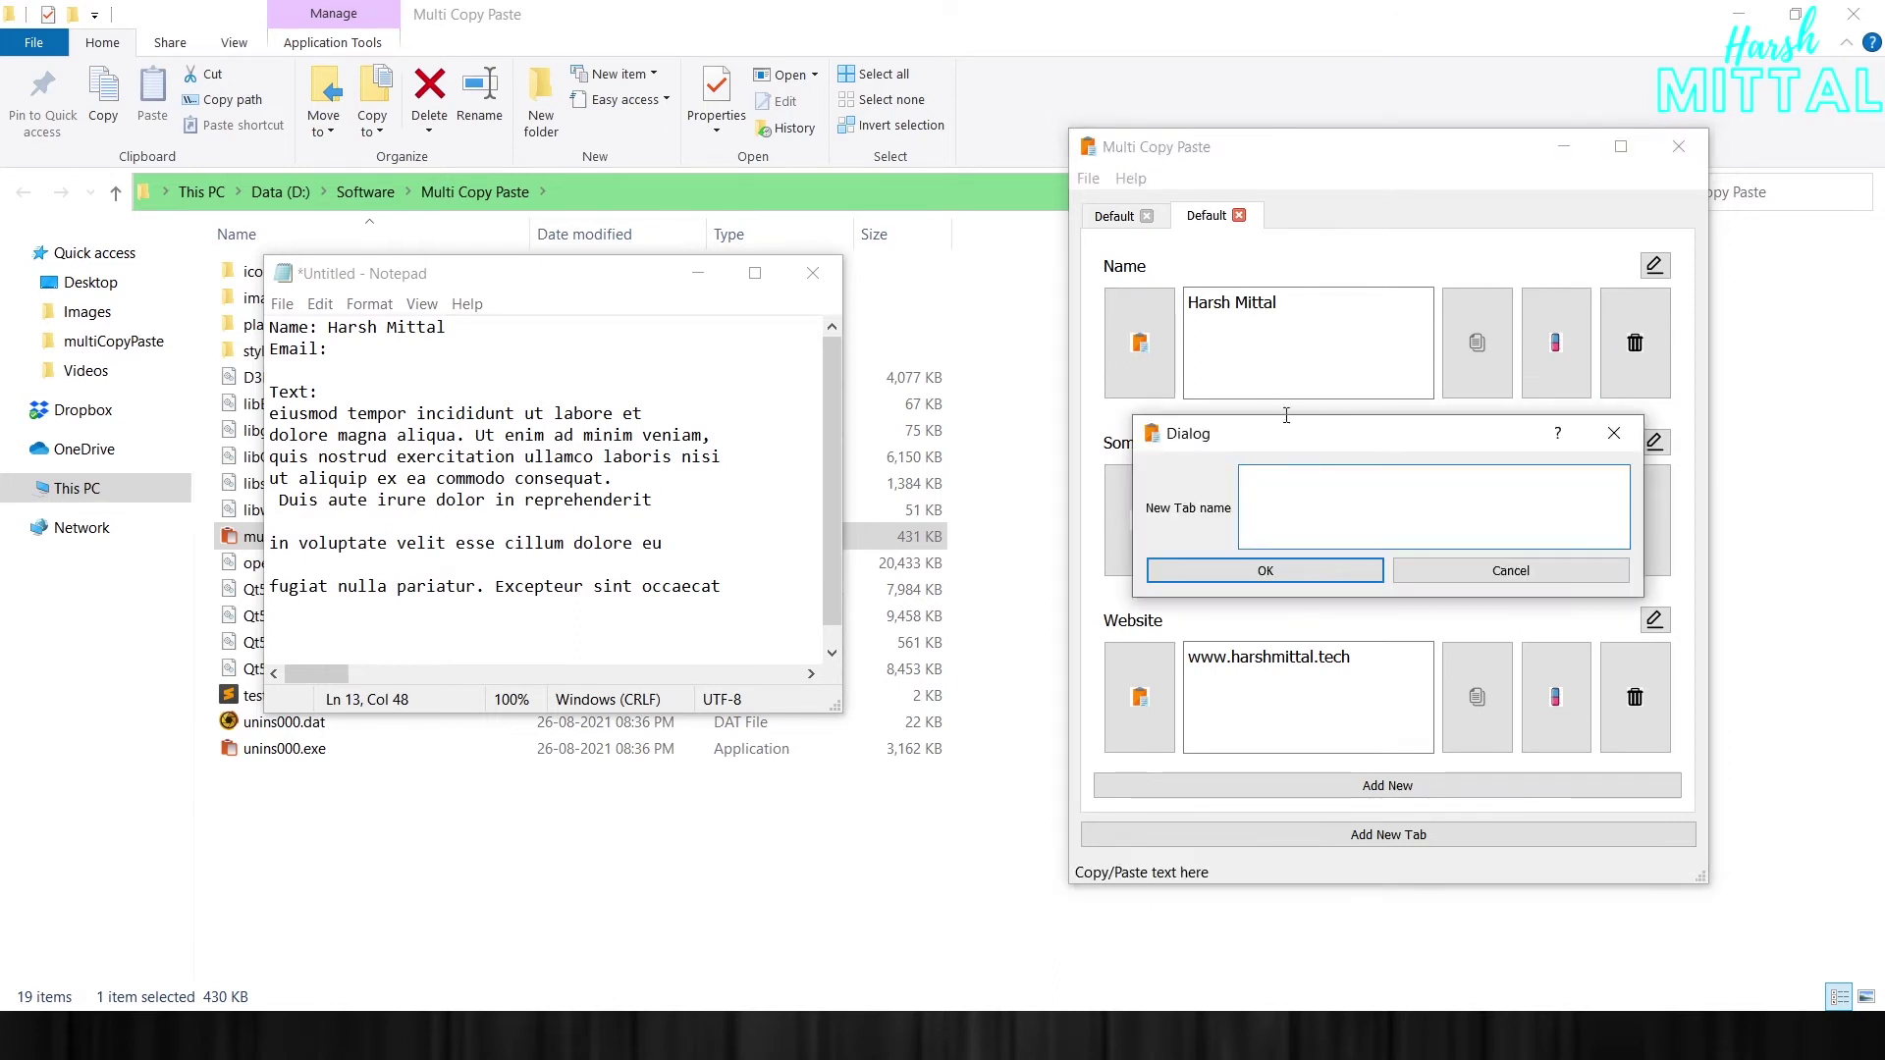
drag(1279, 442, 1171, 469)
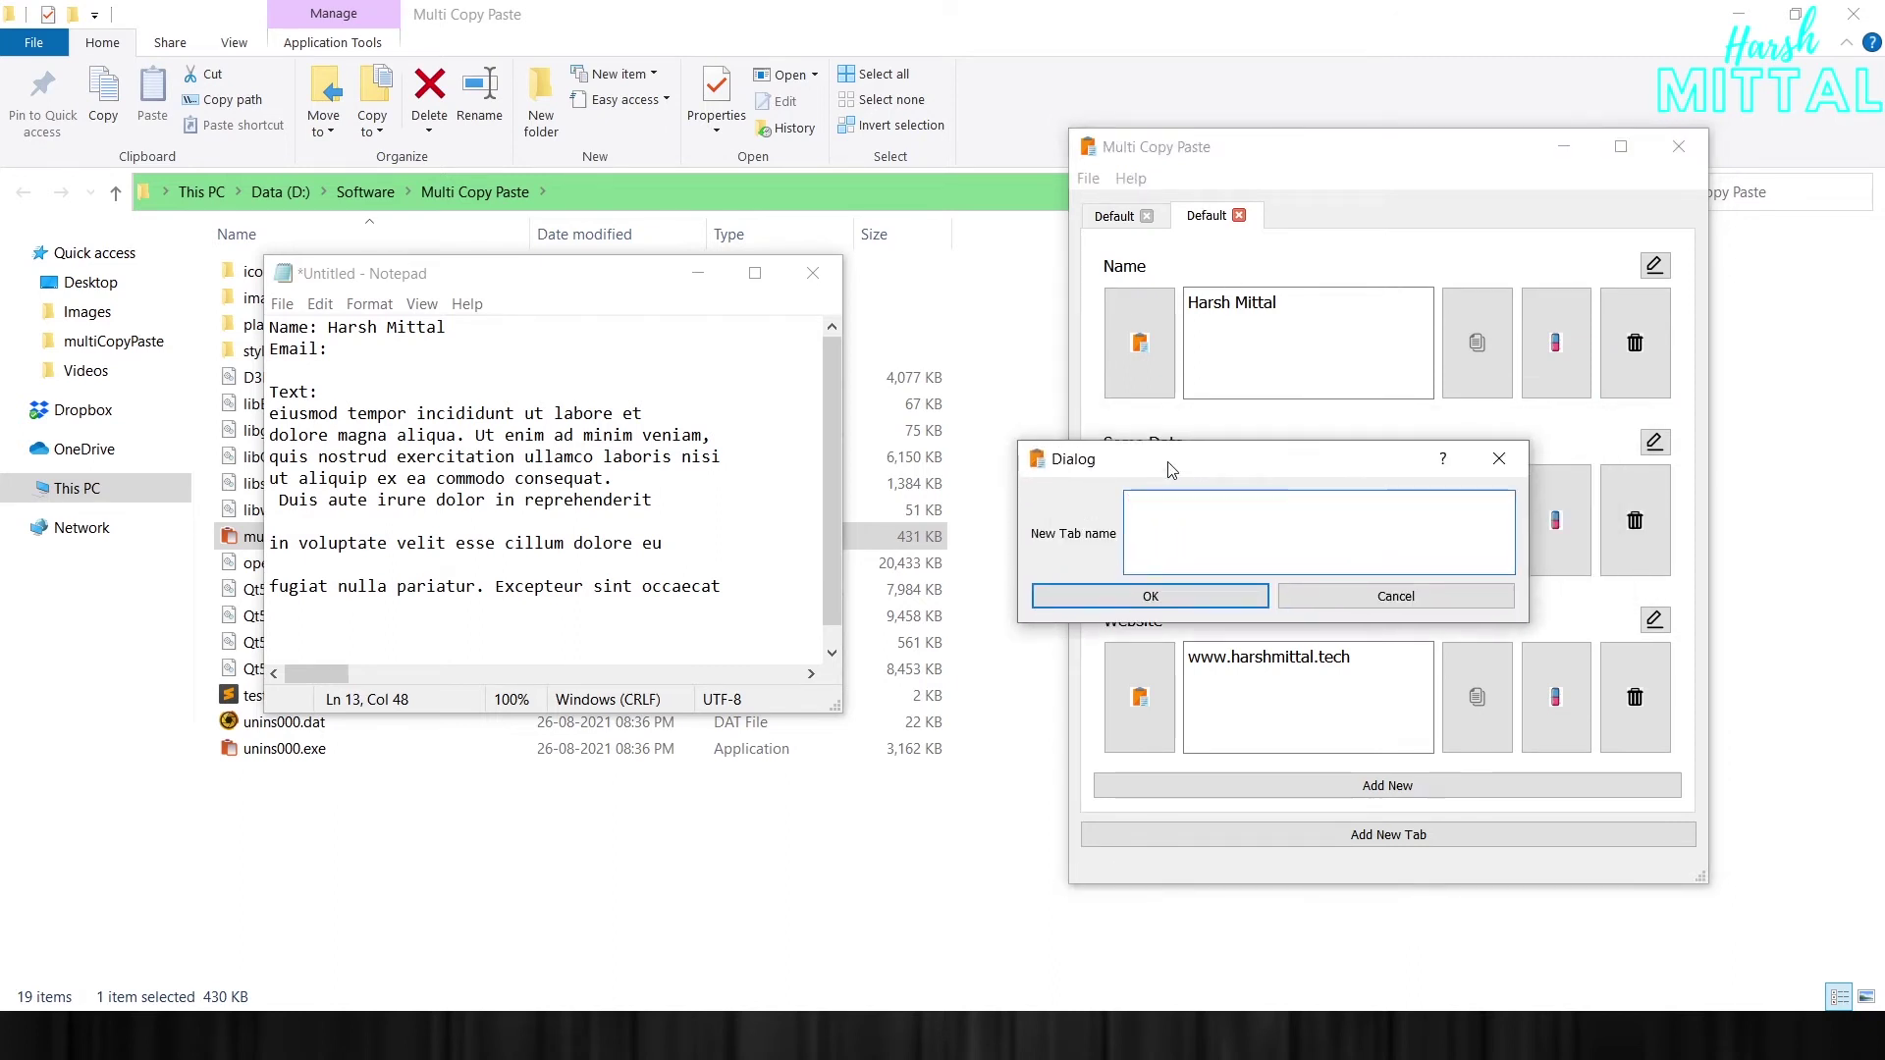
click(1203, 520)
click(1150, 595)
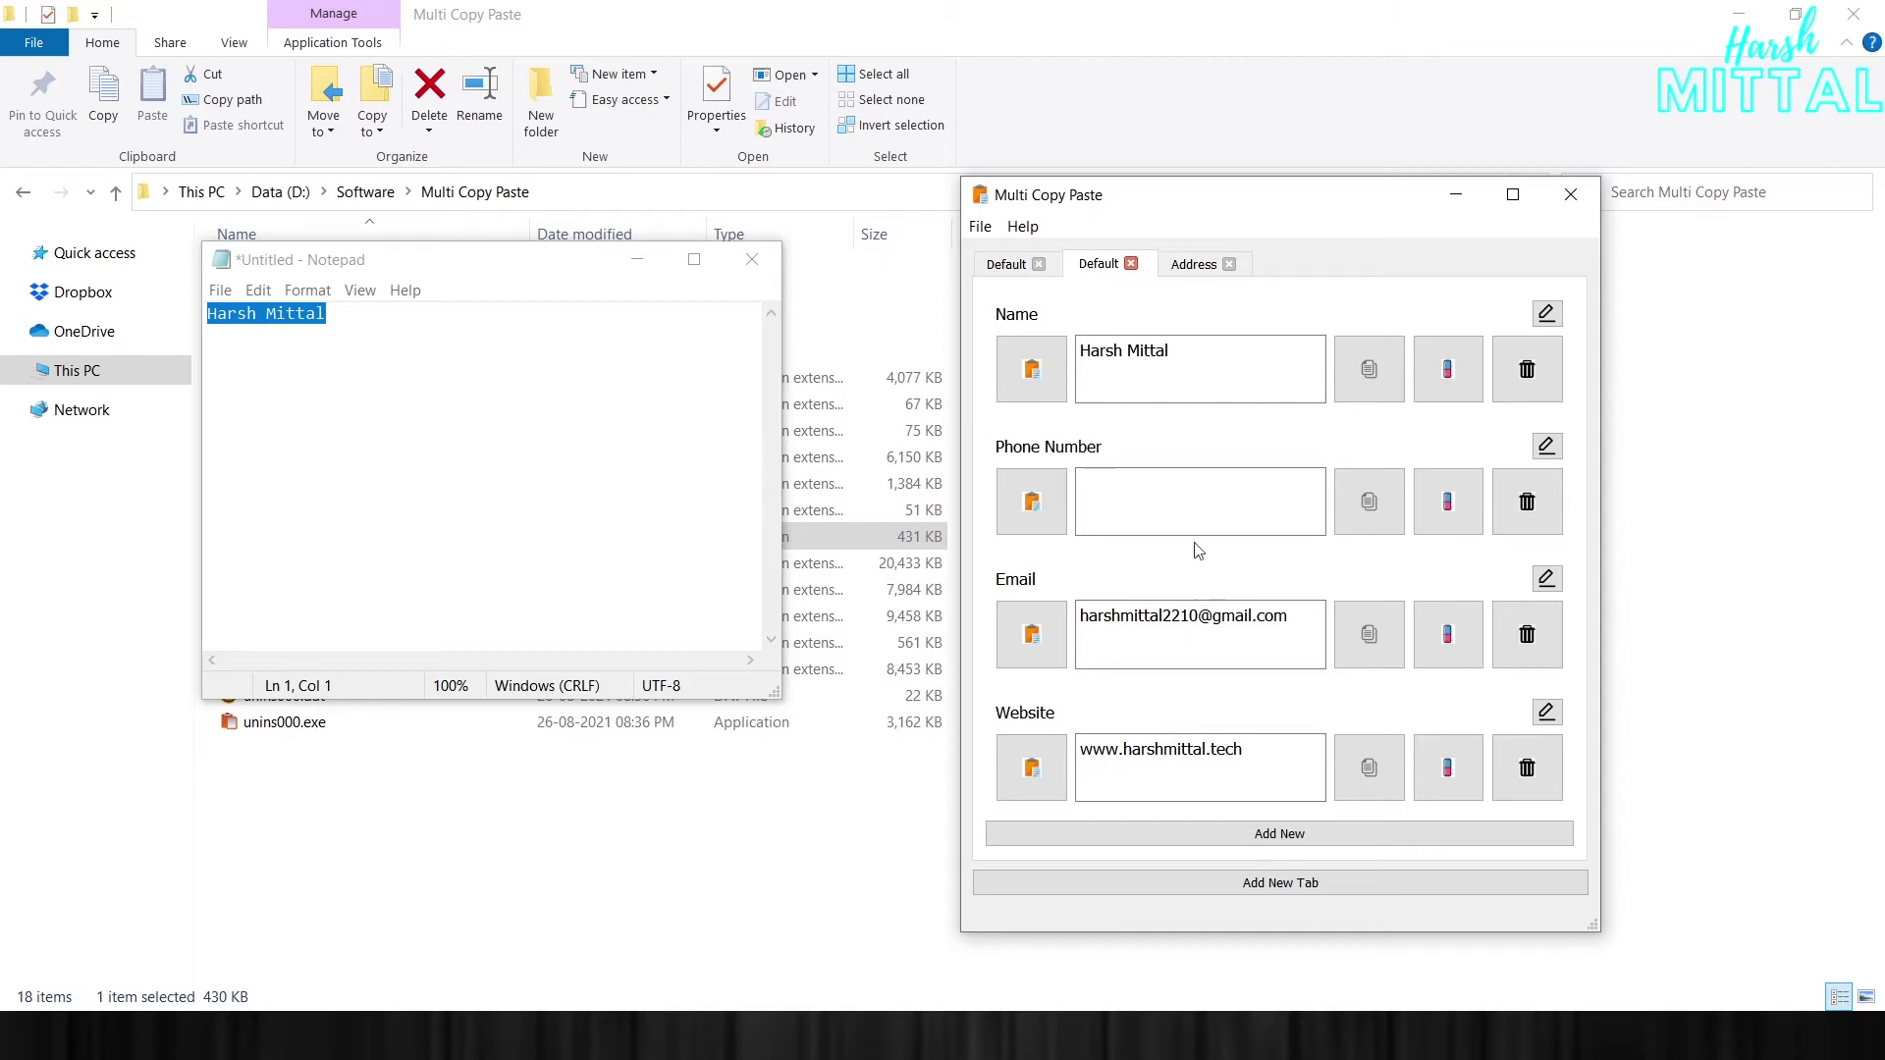
Close the empty first Default tab and enter +978987987 as the Phone Number
click(1038, 265)
click(1226, 602)
click(1189, 496)
text(+9)
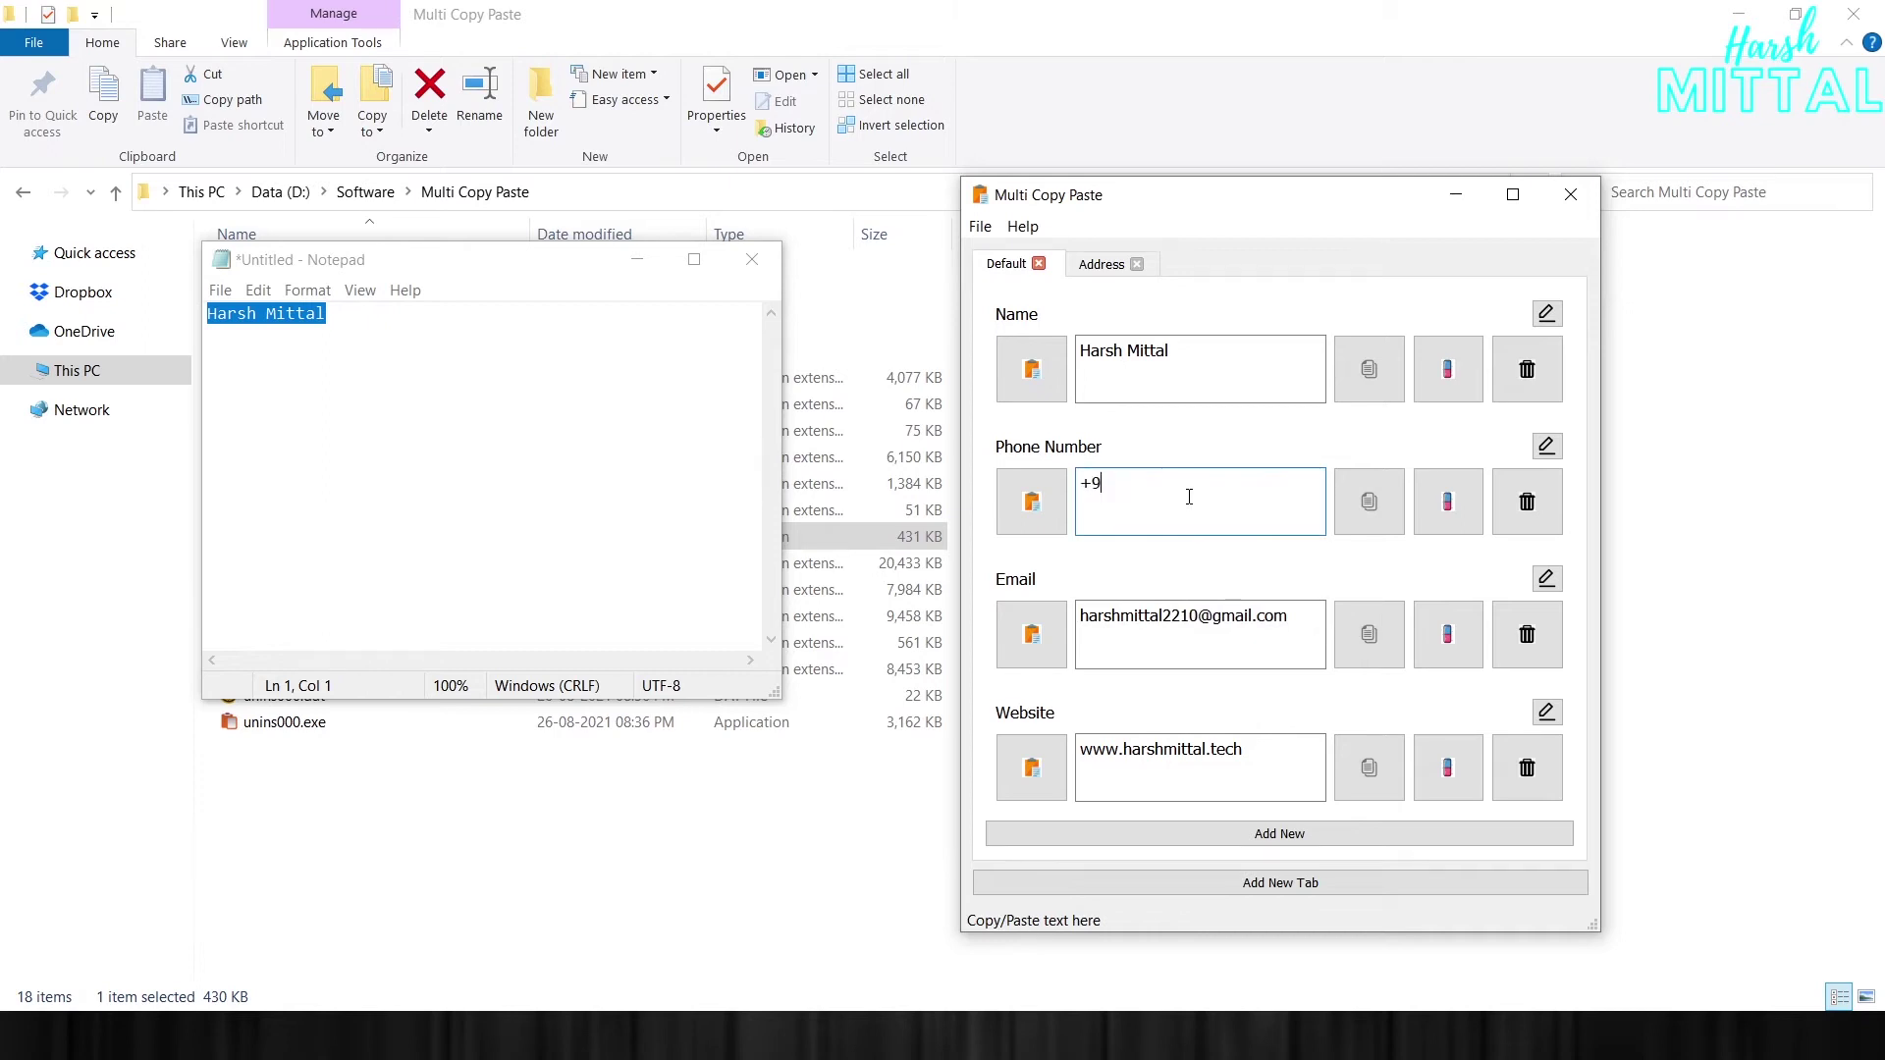
text(78987987)
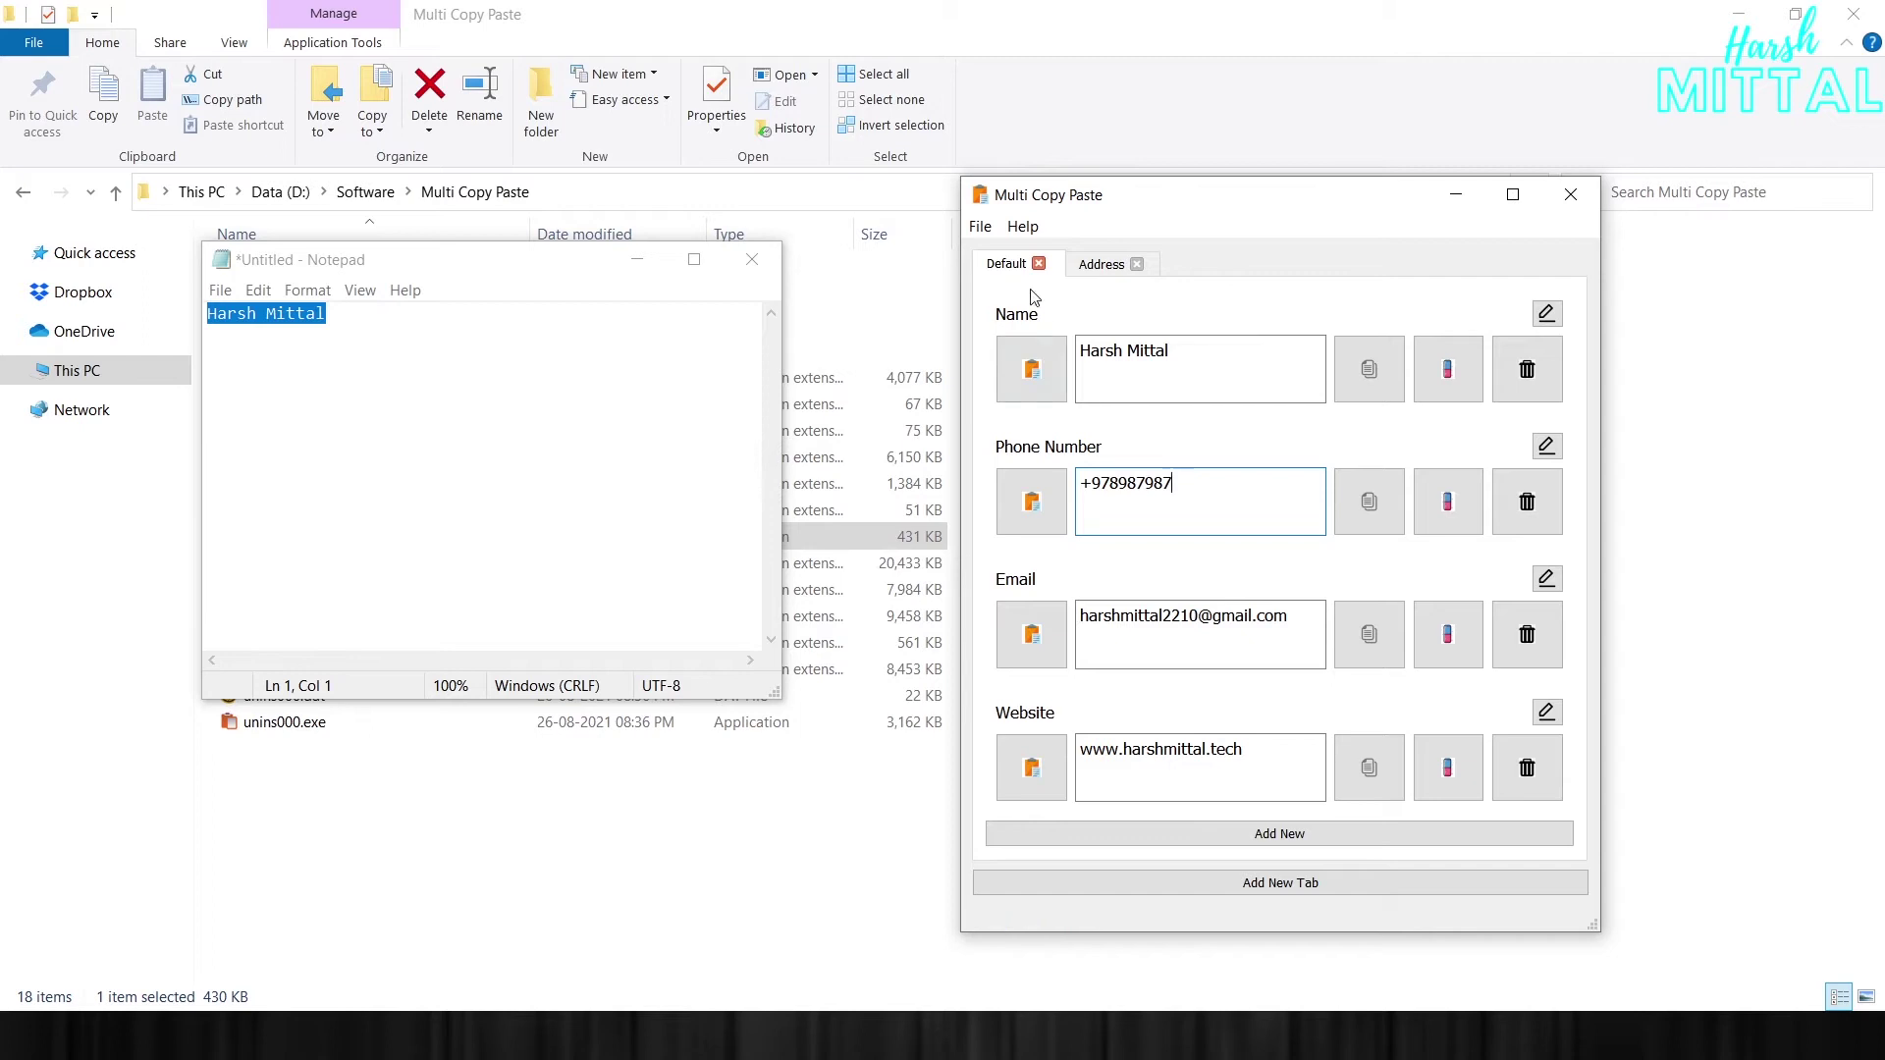
click(979, 226)
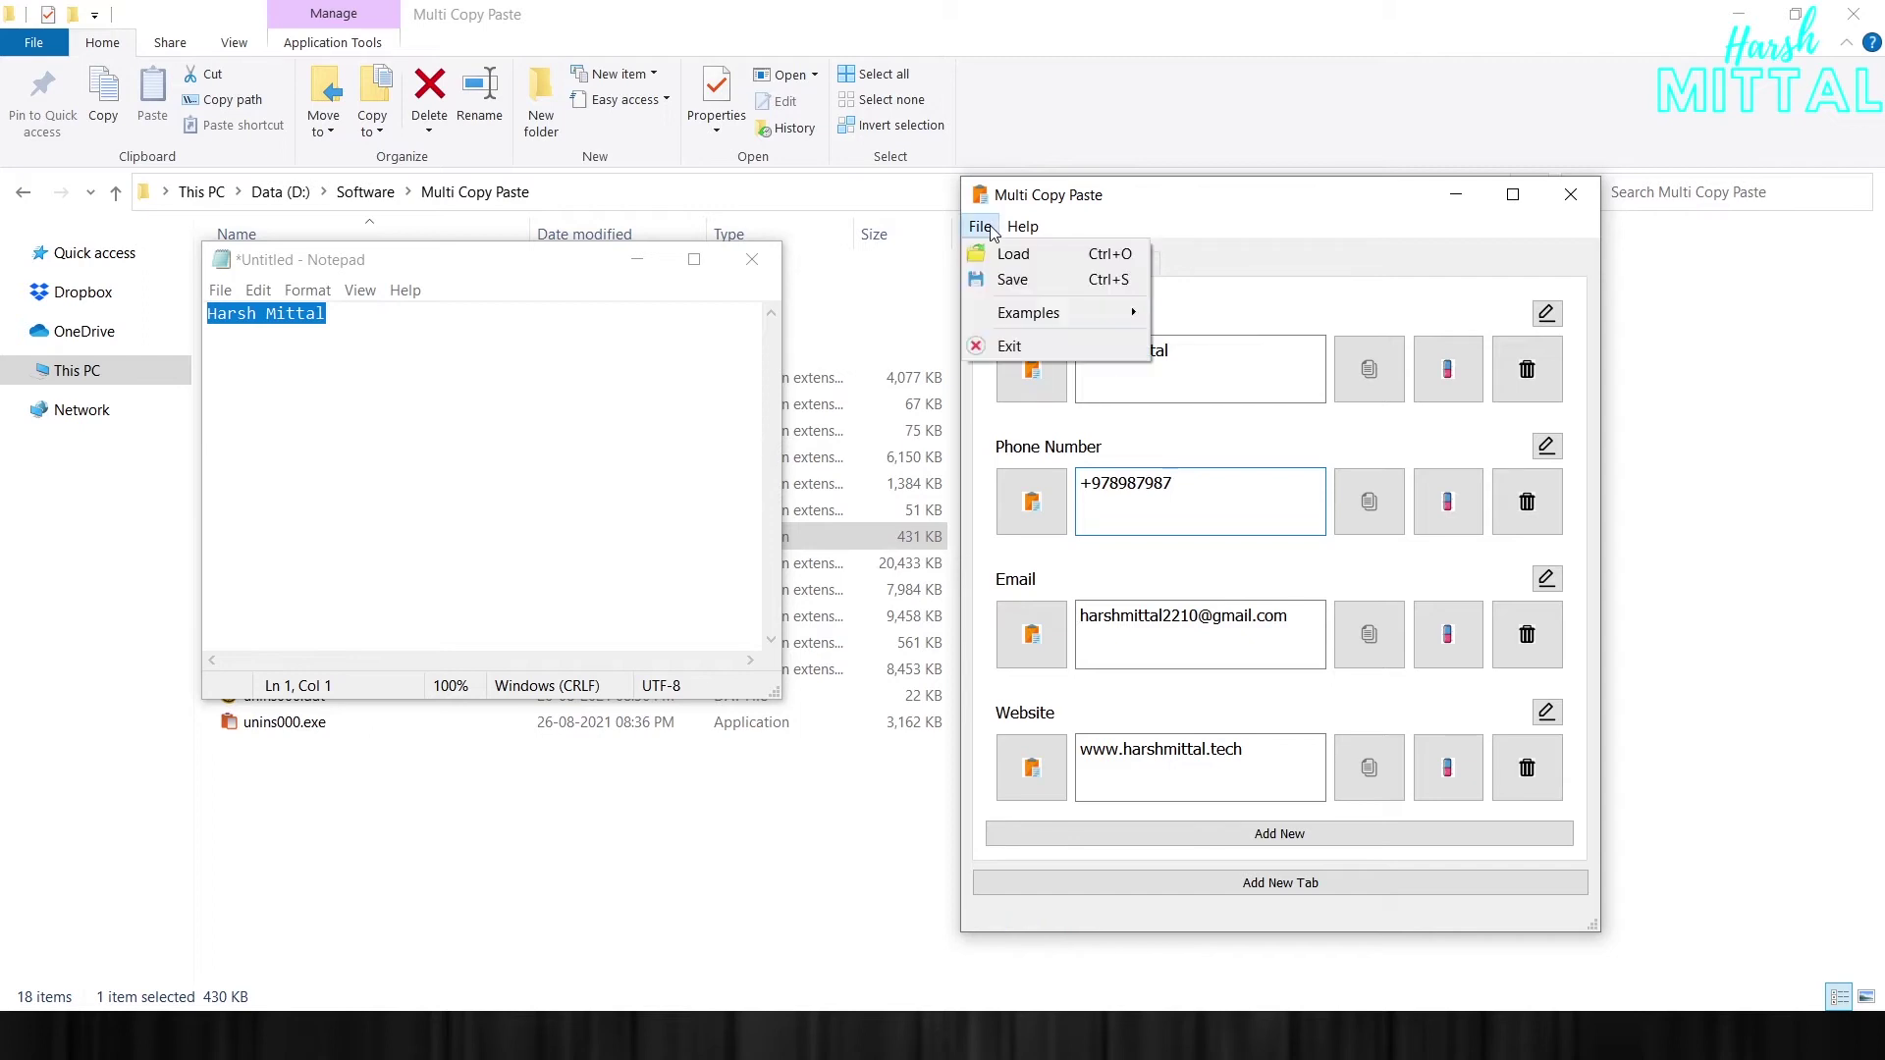
Save the tabs as data.json, then close and relaunch multiCopyPaste.exe from Explorer
click(1014, 280)
text(data)
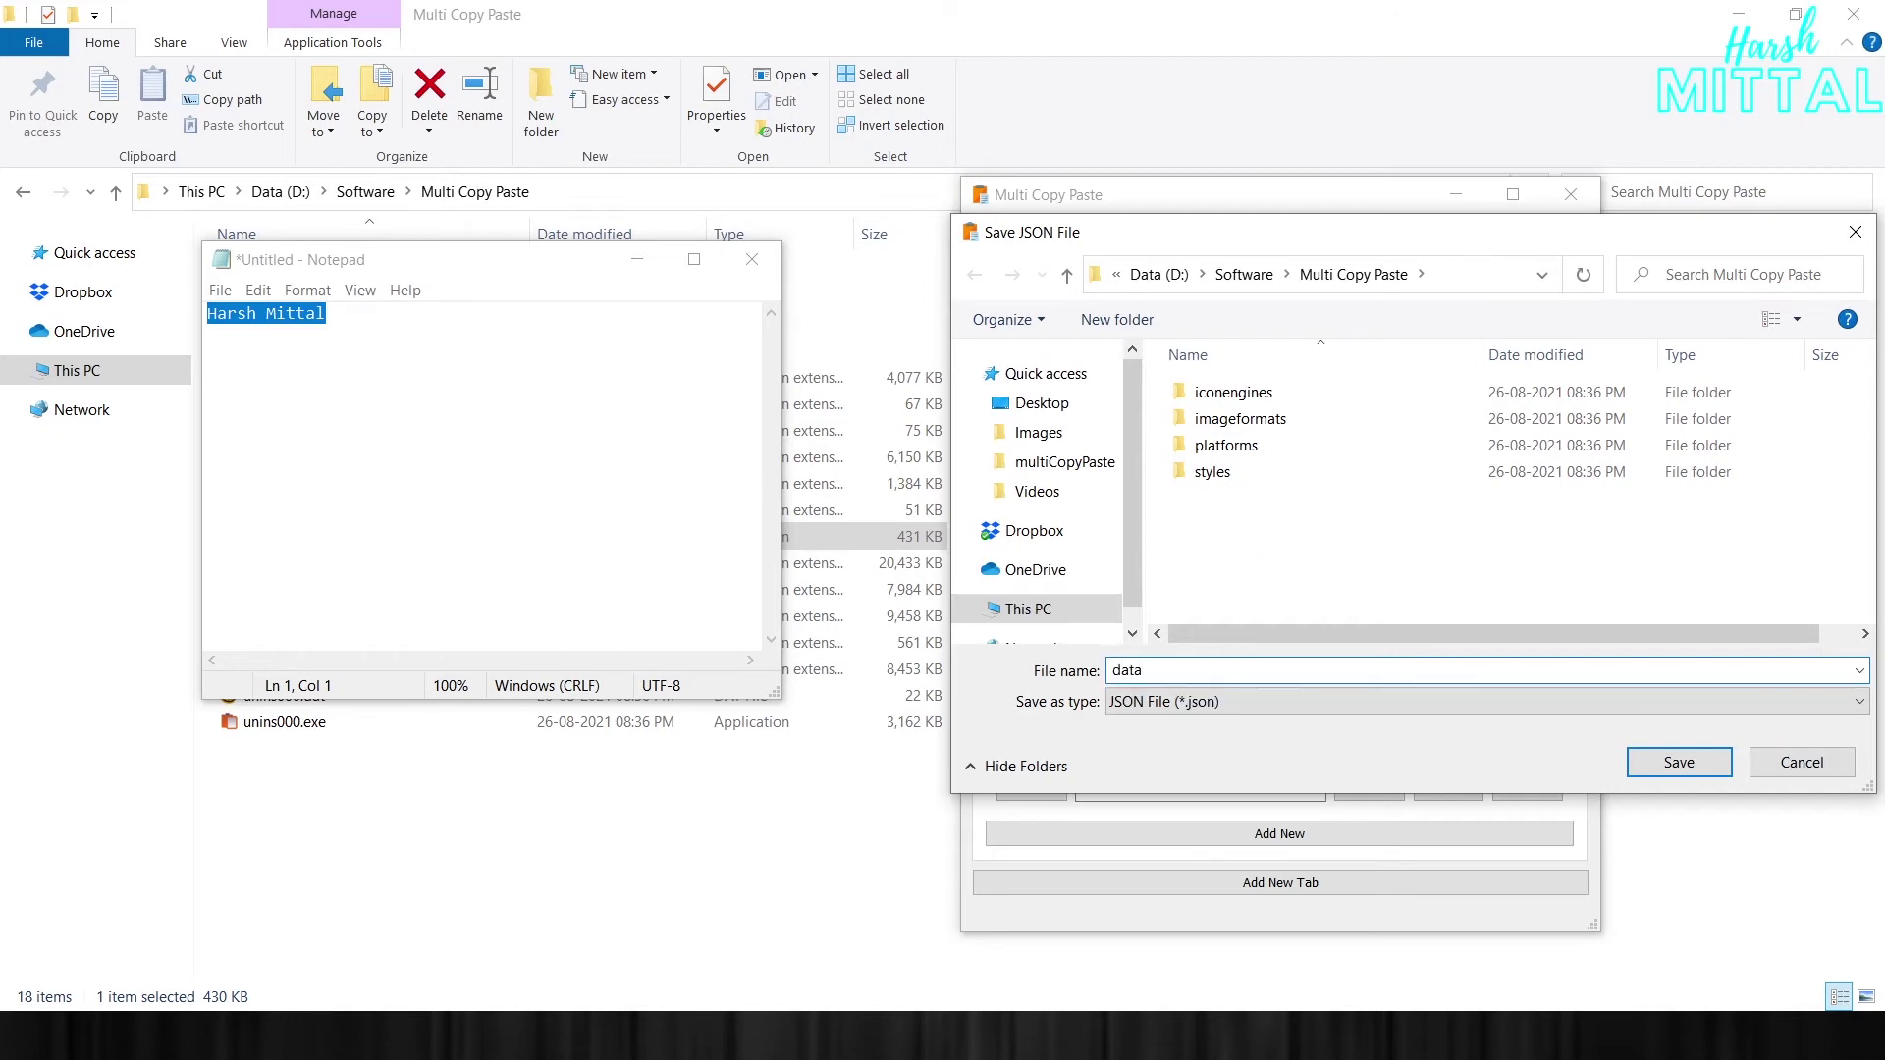
key(Return)
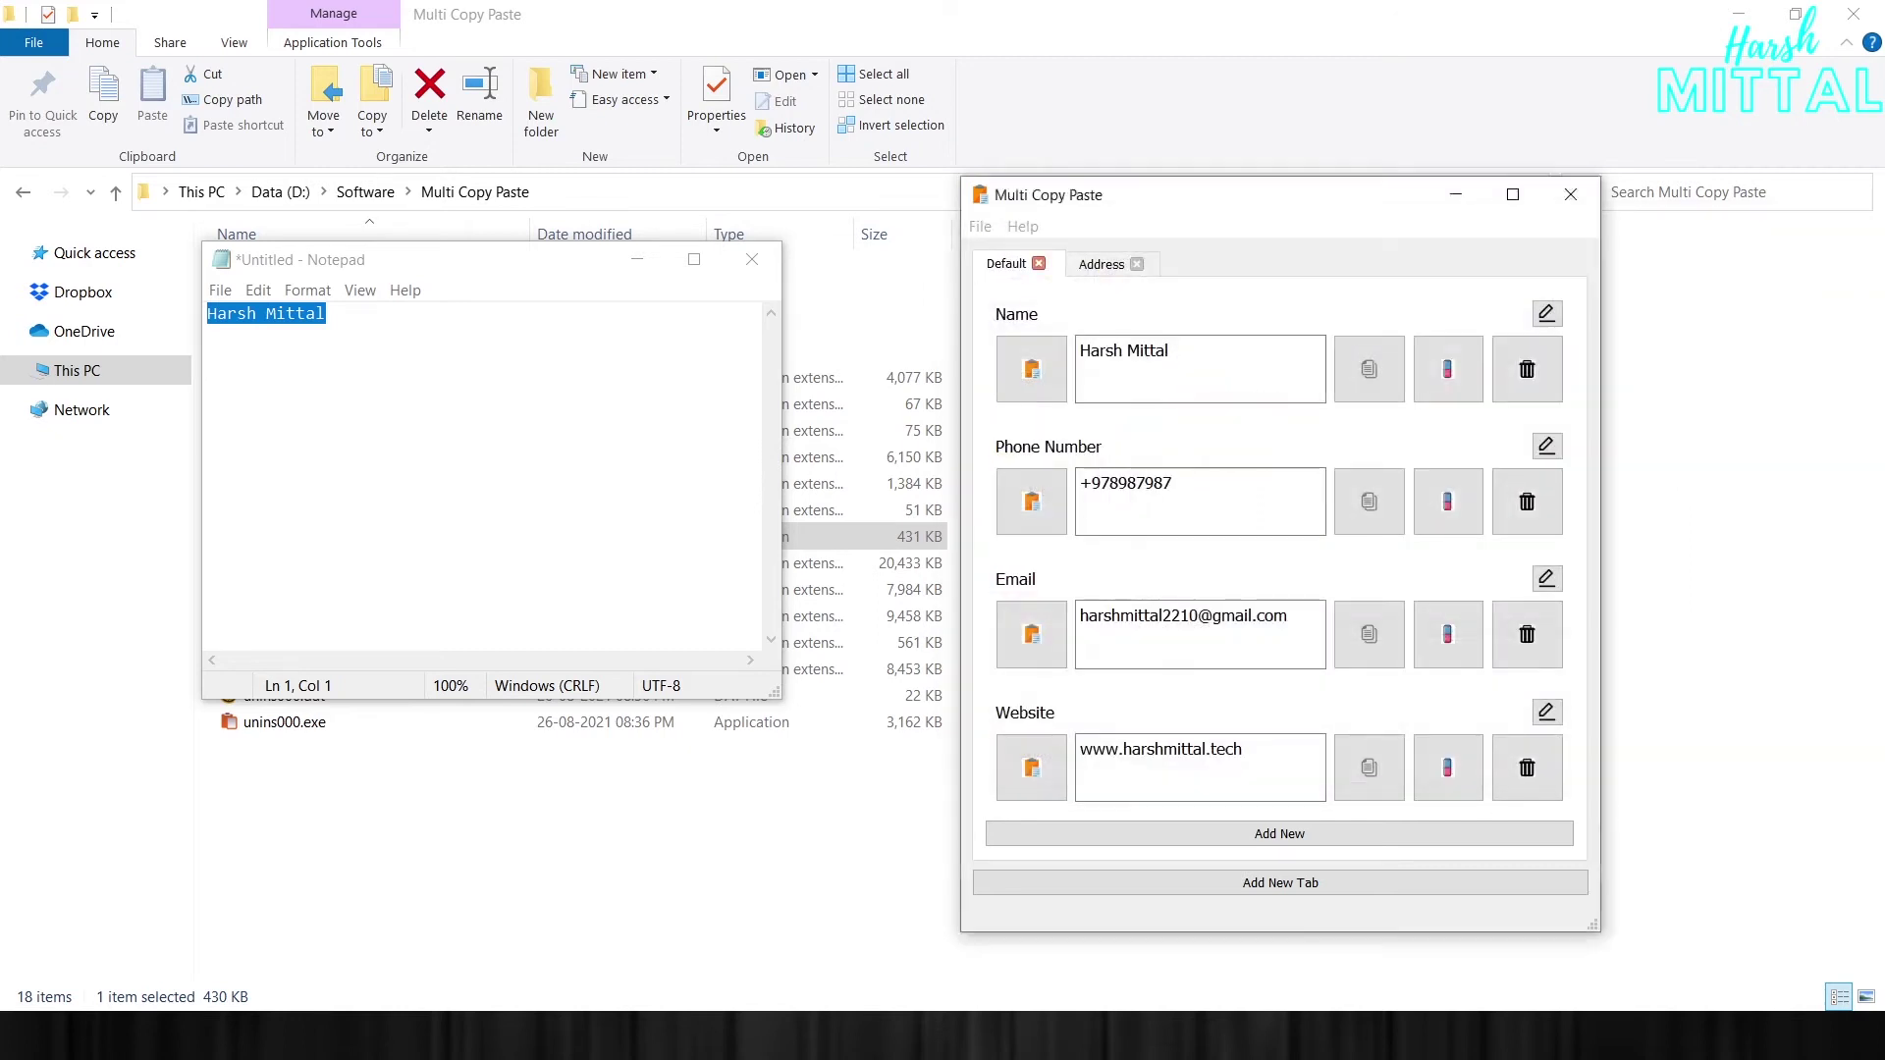
click(1201, 500)
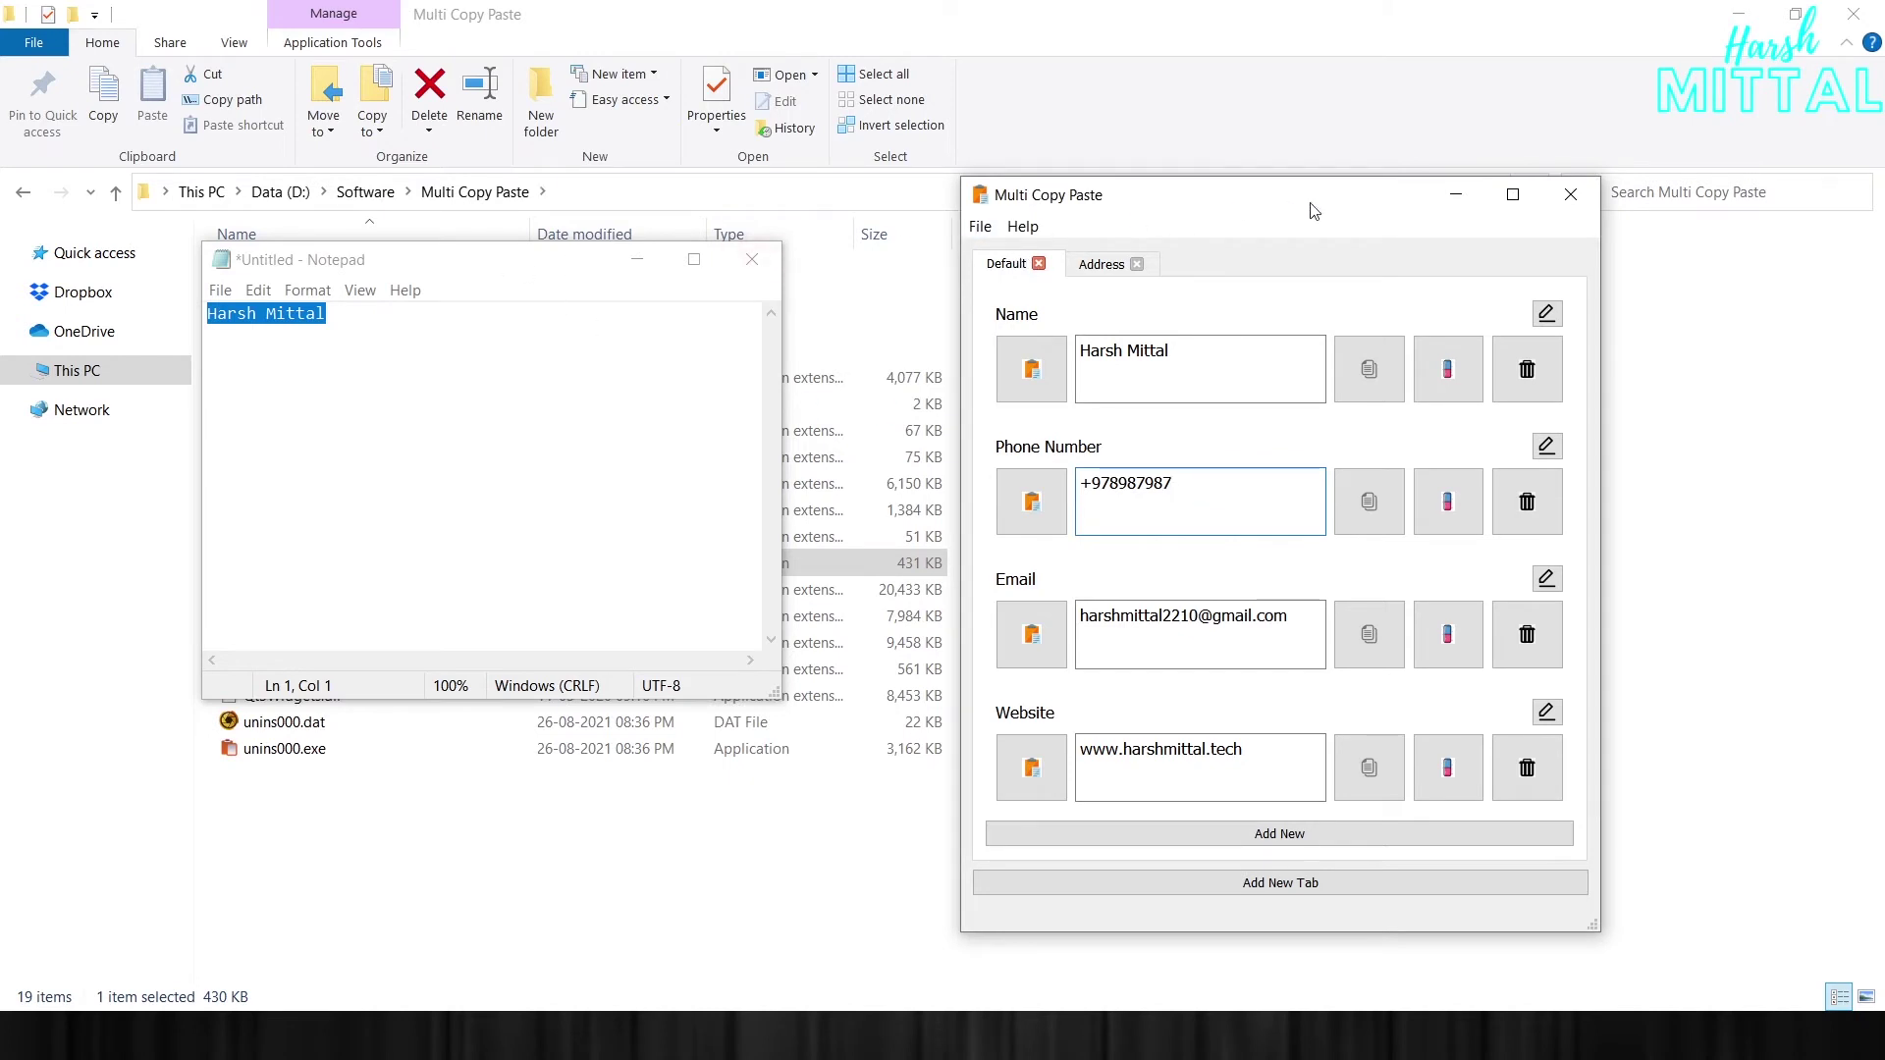
click(1570, 195)
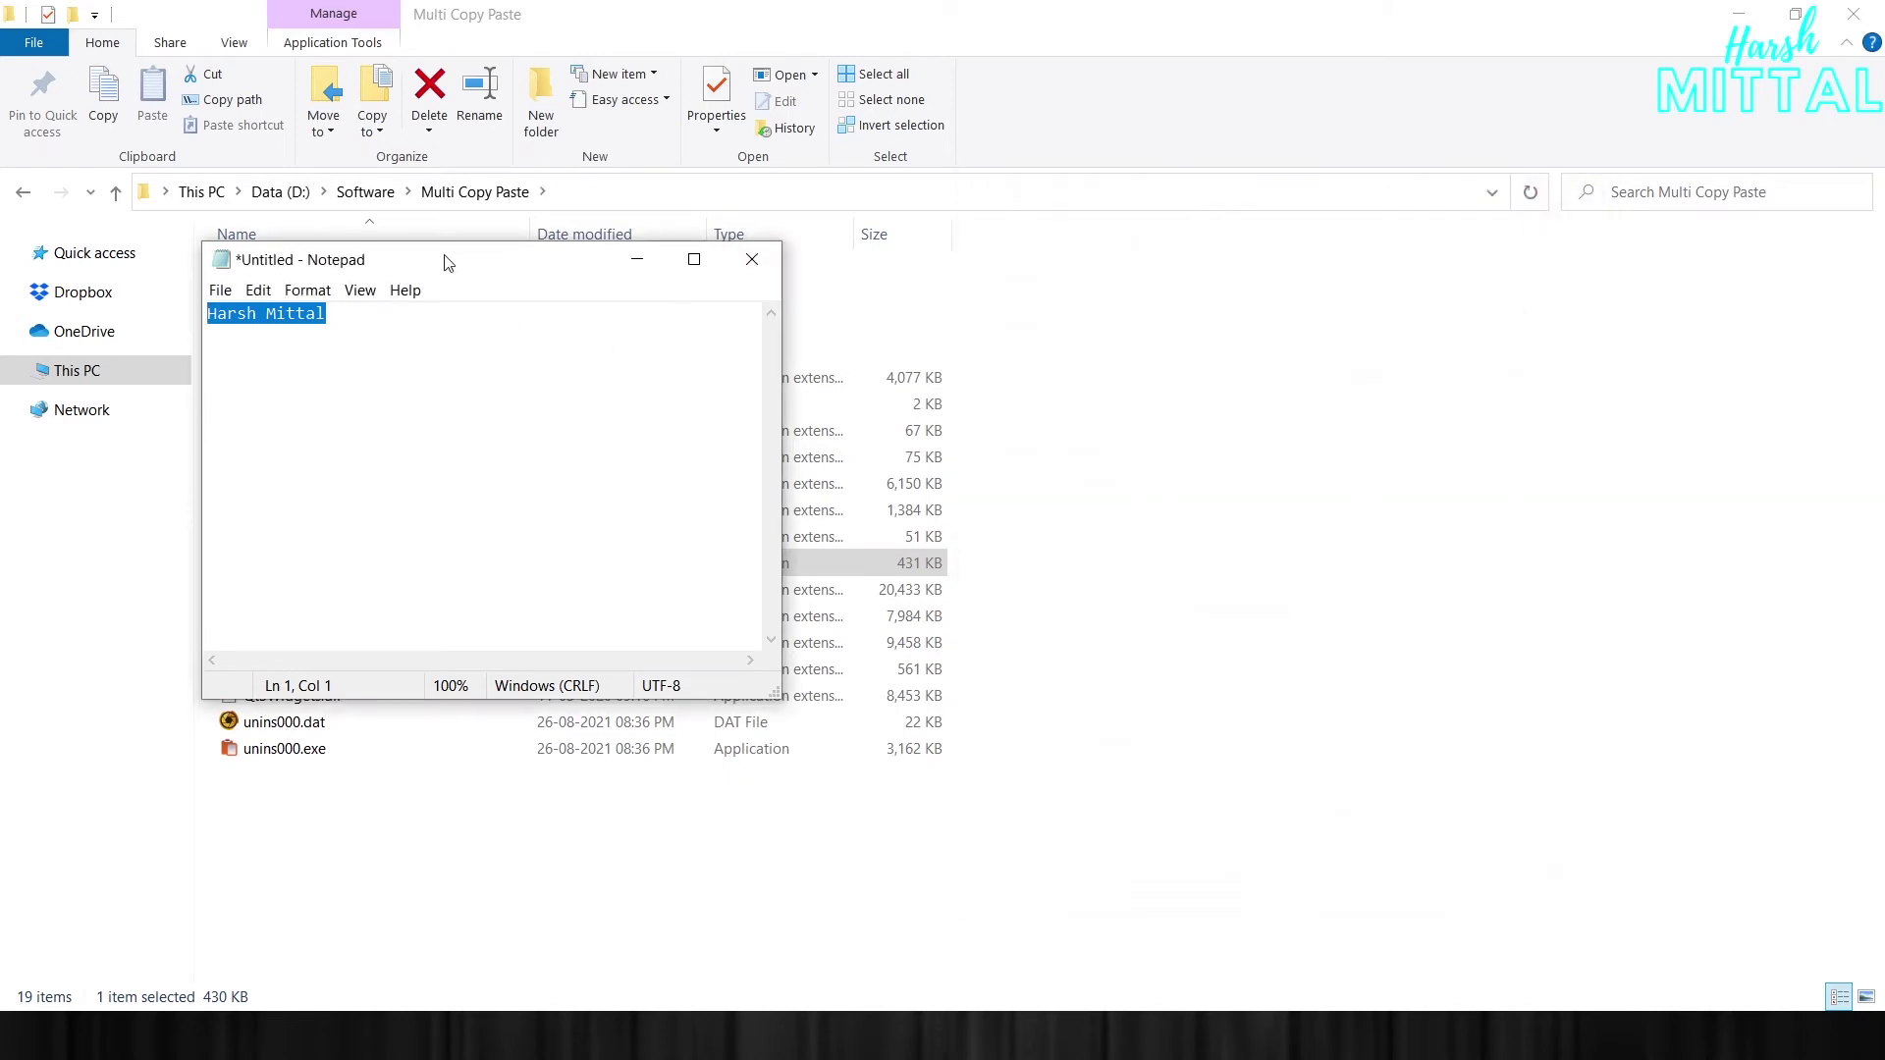
drag(449, 262, 1083, 237)
click(351, 564)
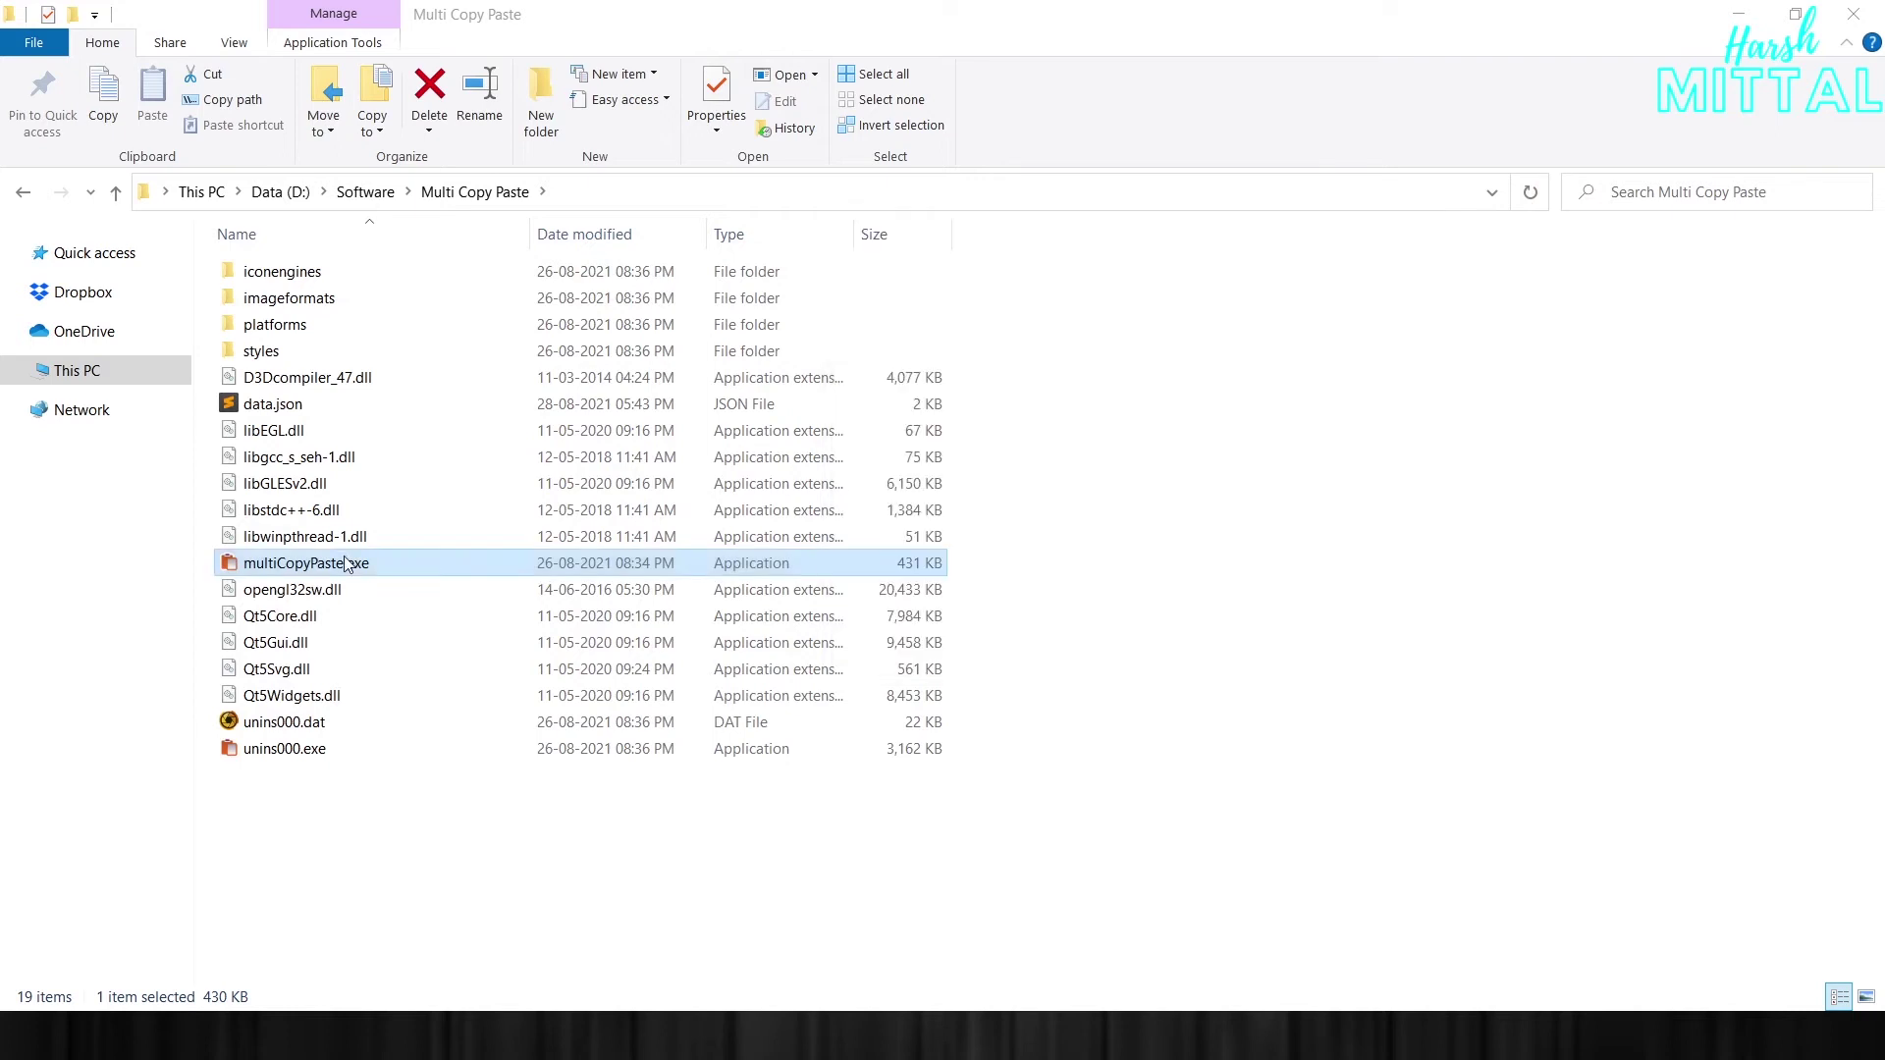
double_click(348, 565)
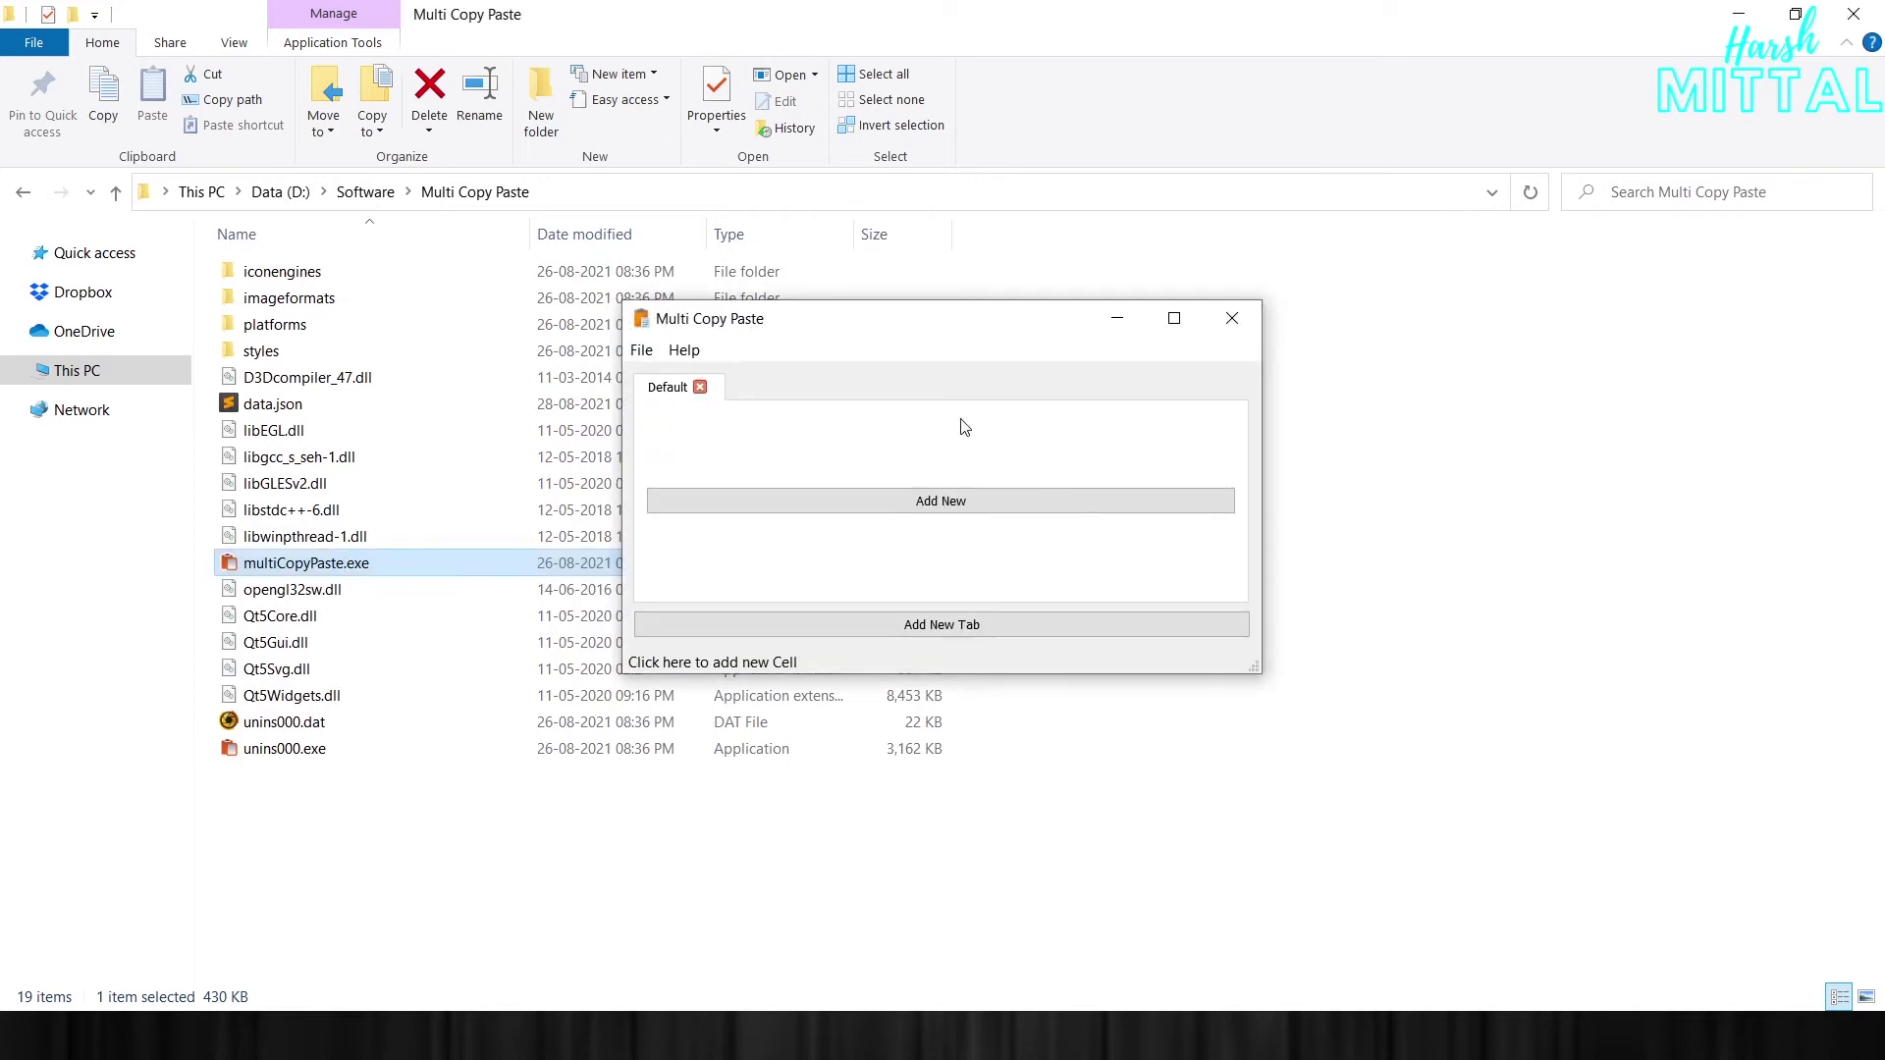
Load the saved tabs from data.json
drag(834, 324, 935, 298)
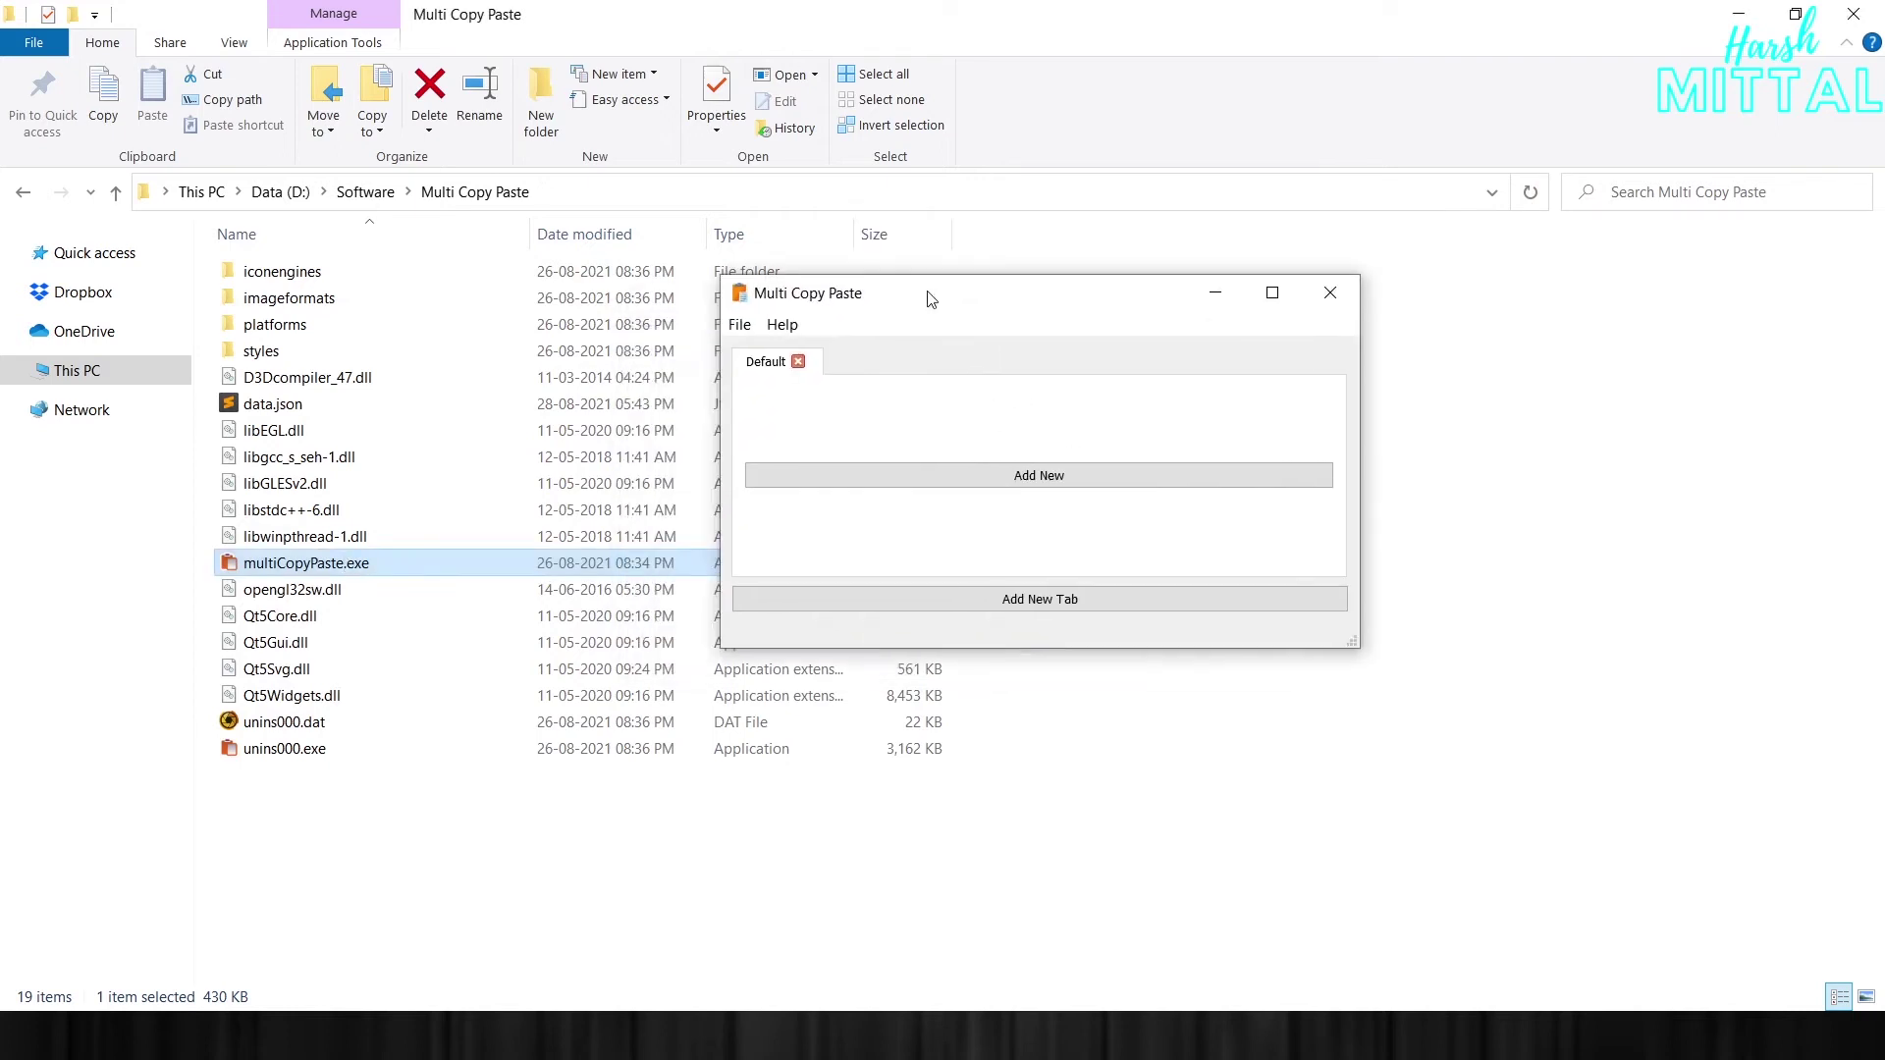
click(741, 326)
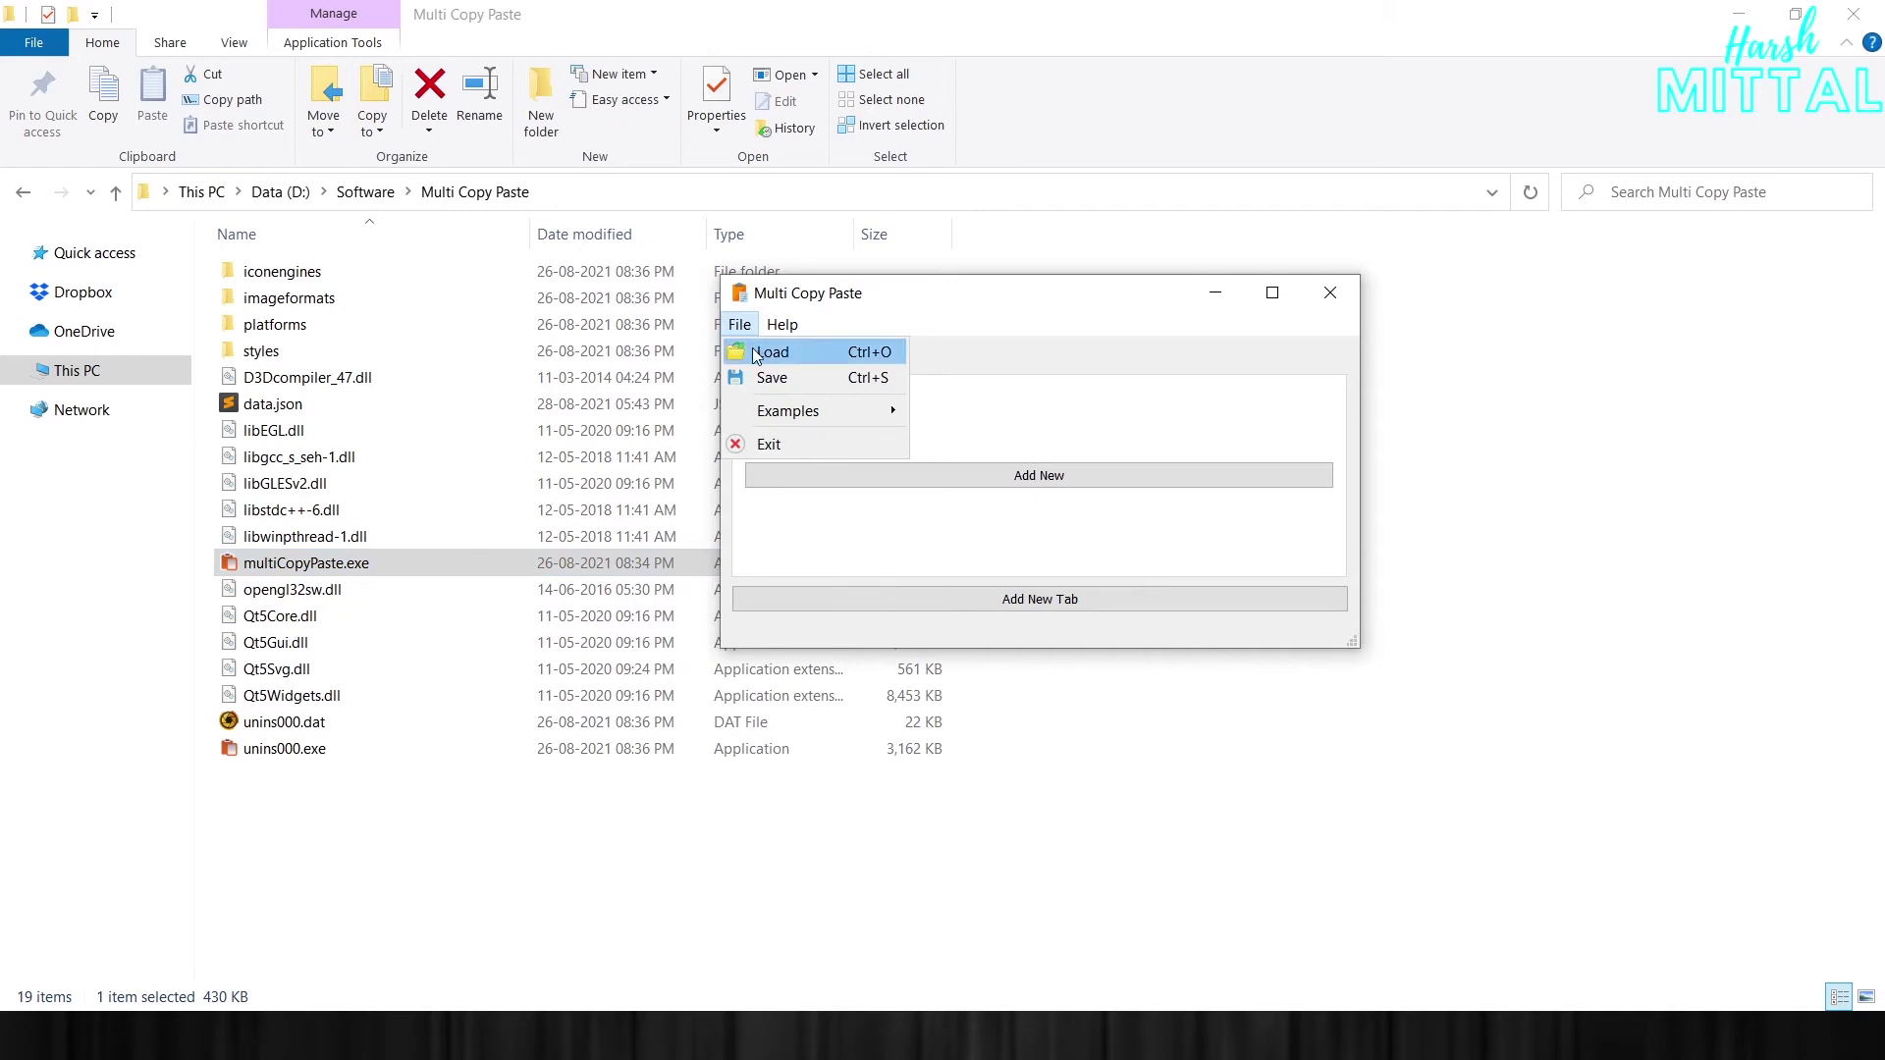
click(769, 352)
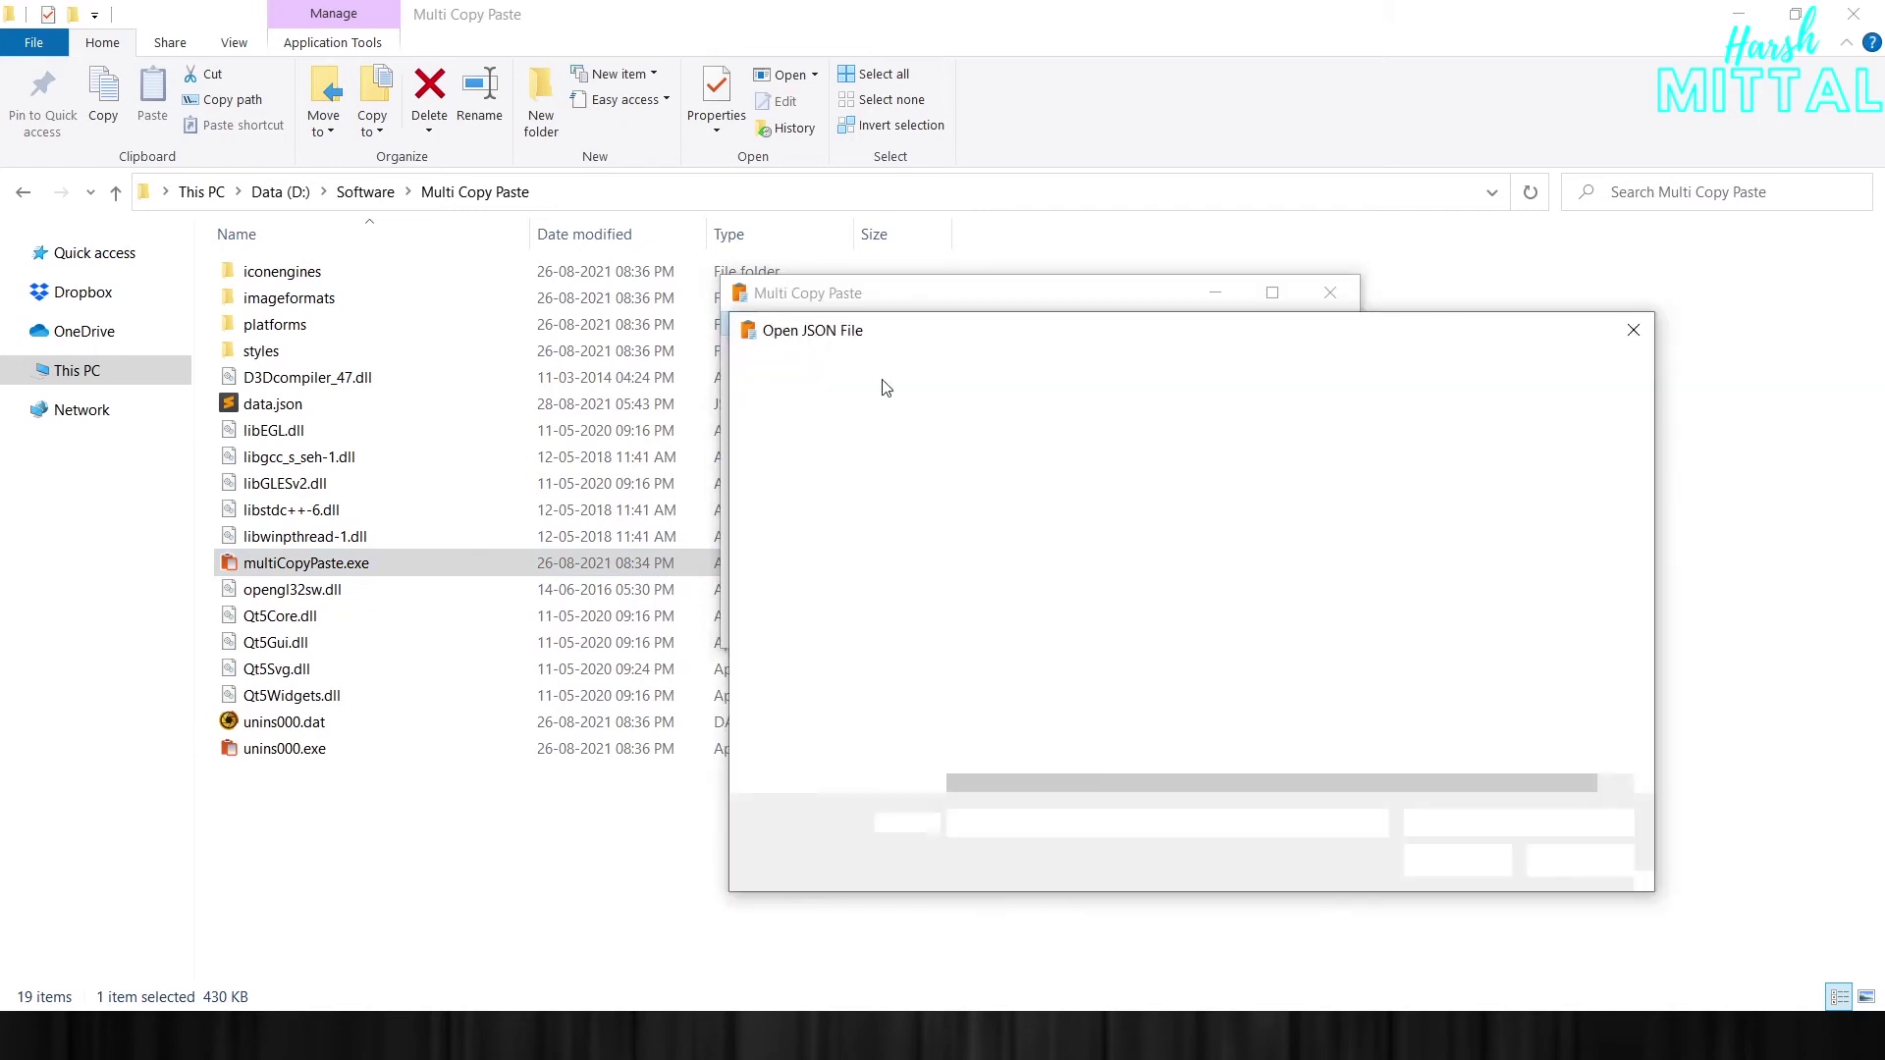
drag(902, 336, 818, 295)
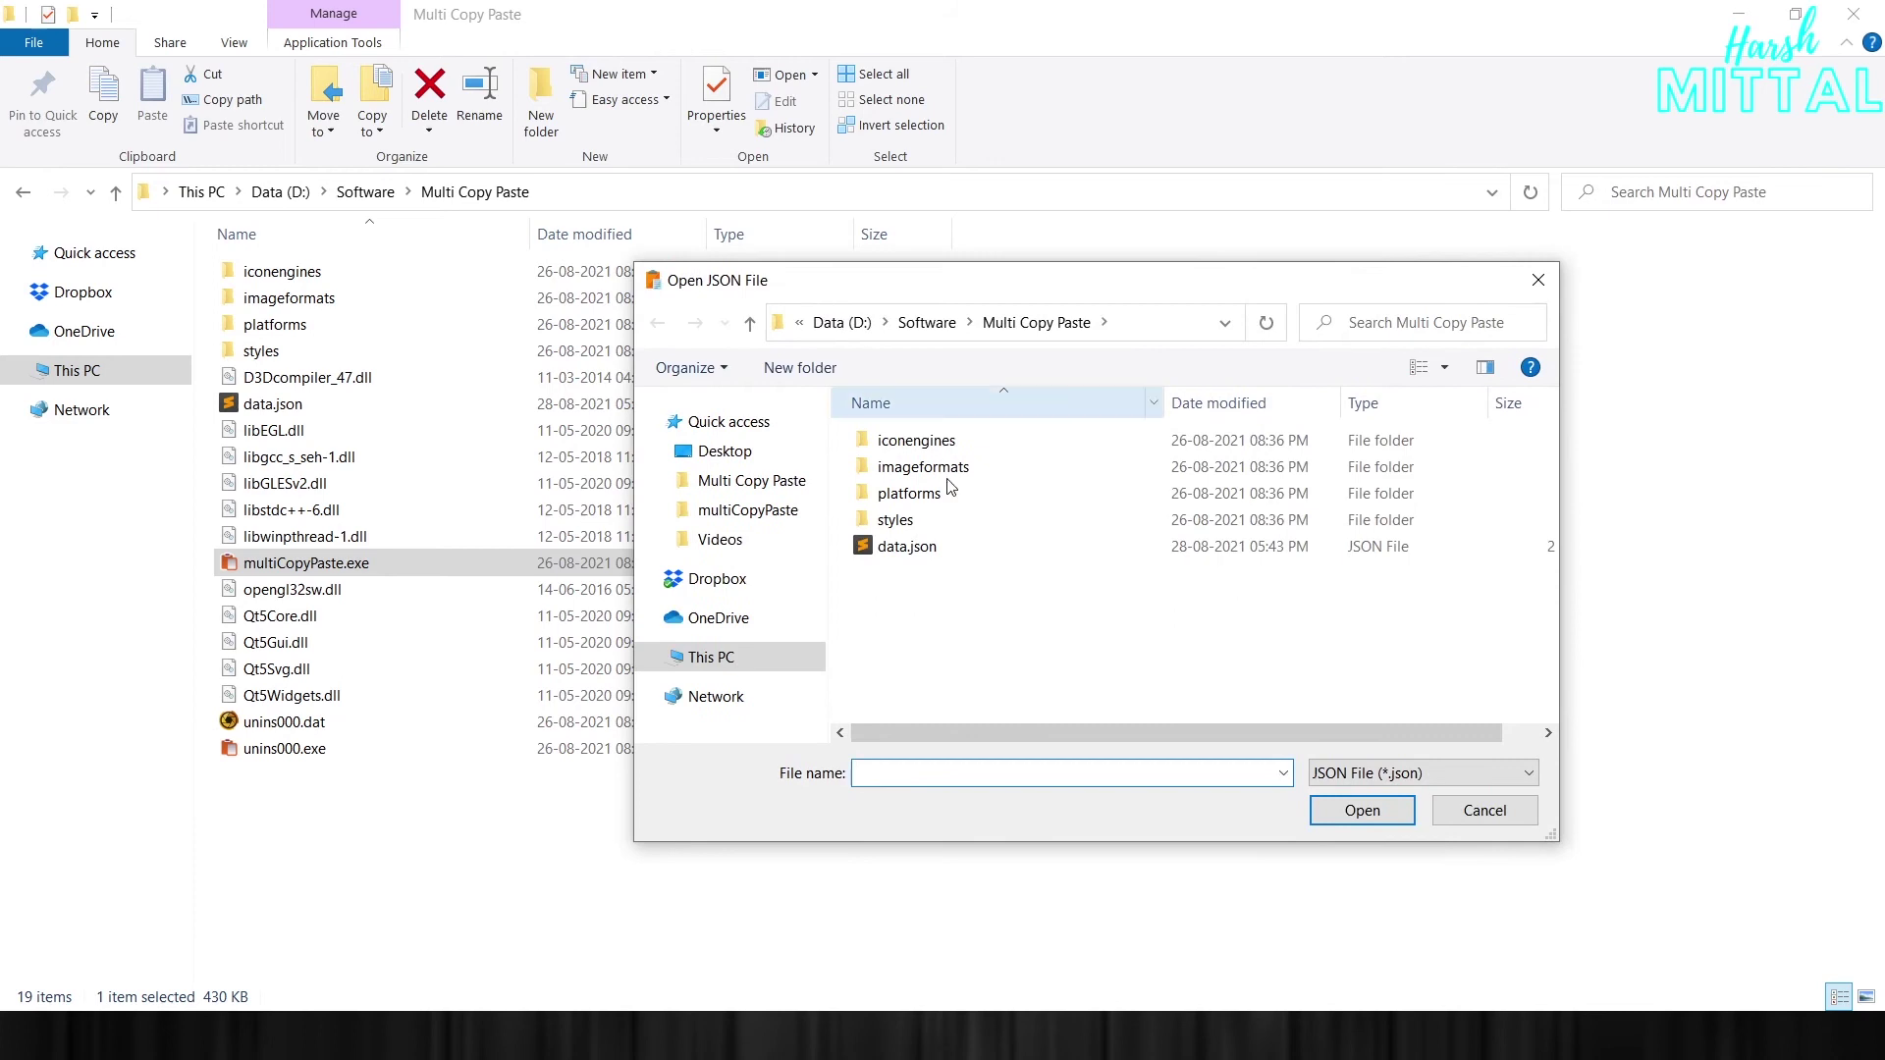
double_click(932, 548)
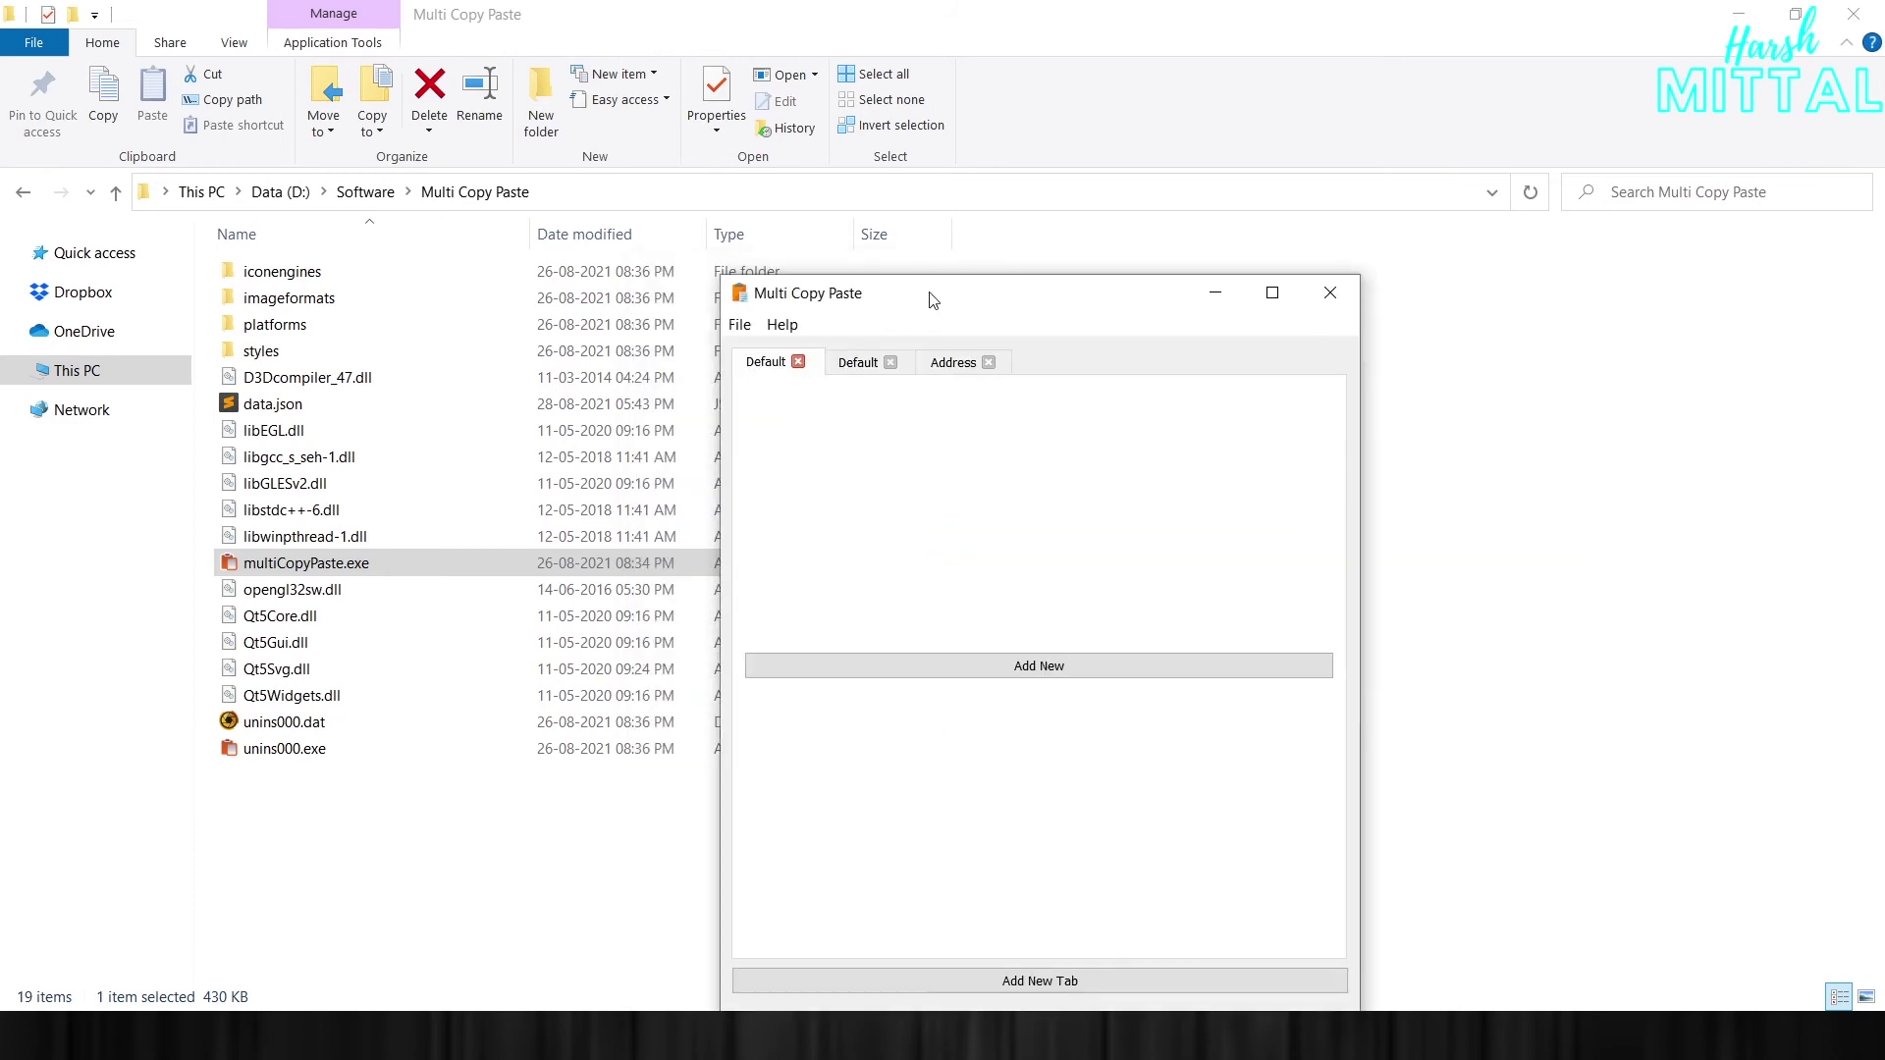
Browse the restored Default and Address tabs, then close the empty first Default tab
drag(933, 299, 957, 162)
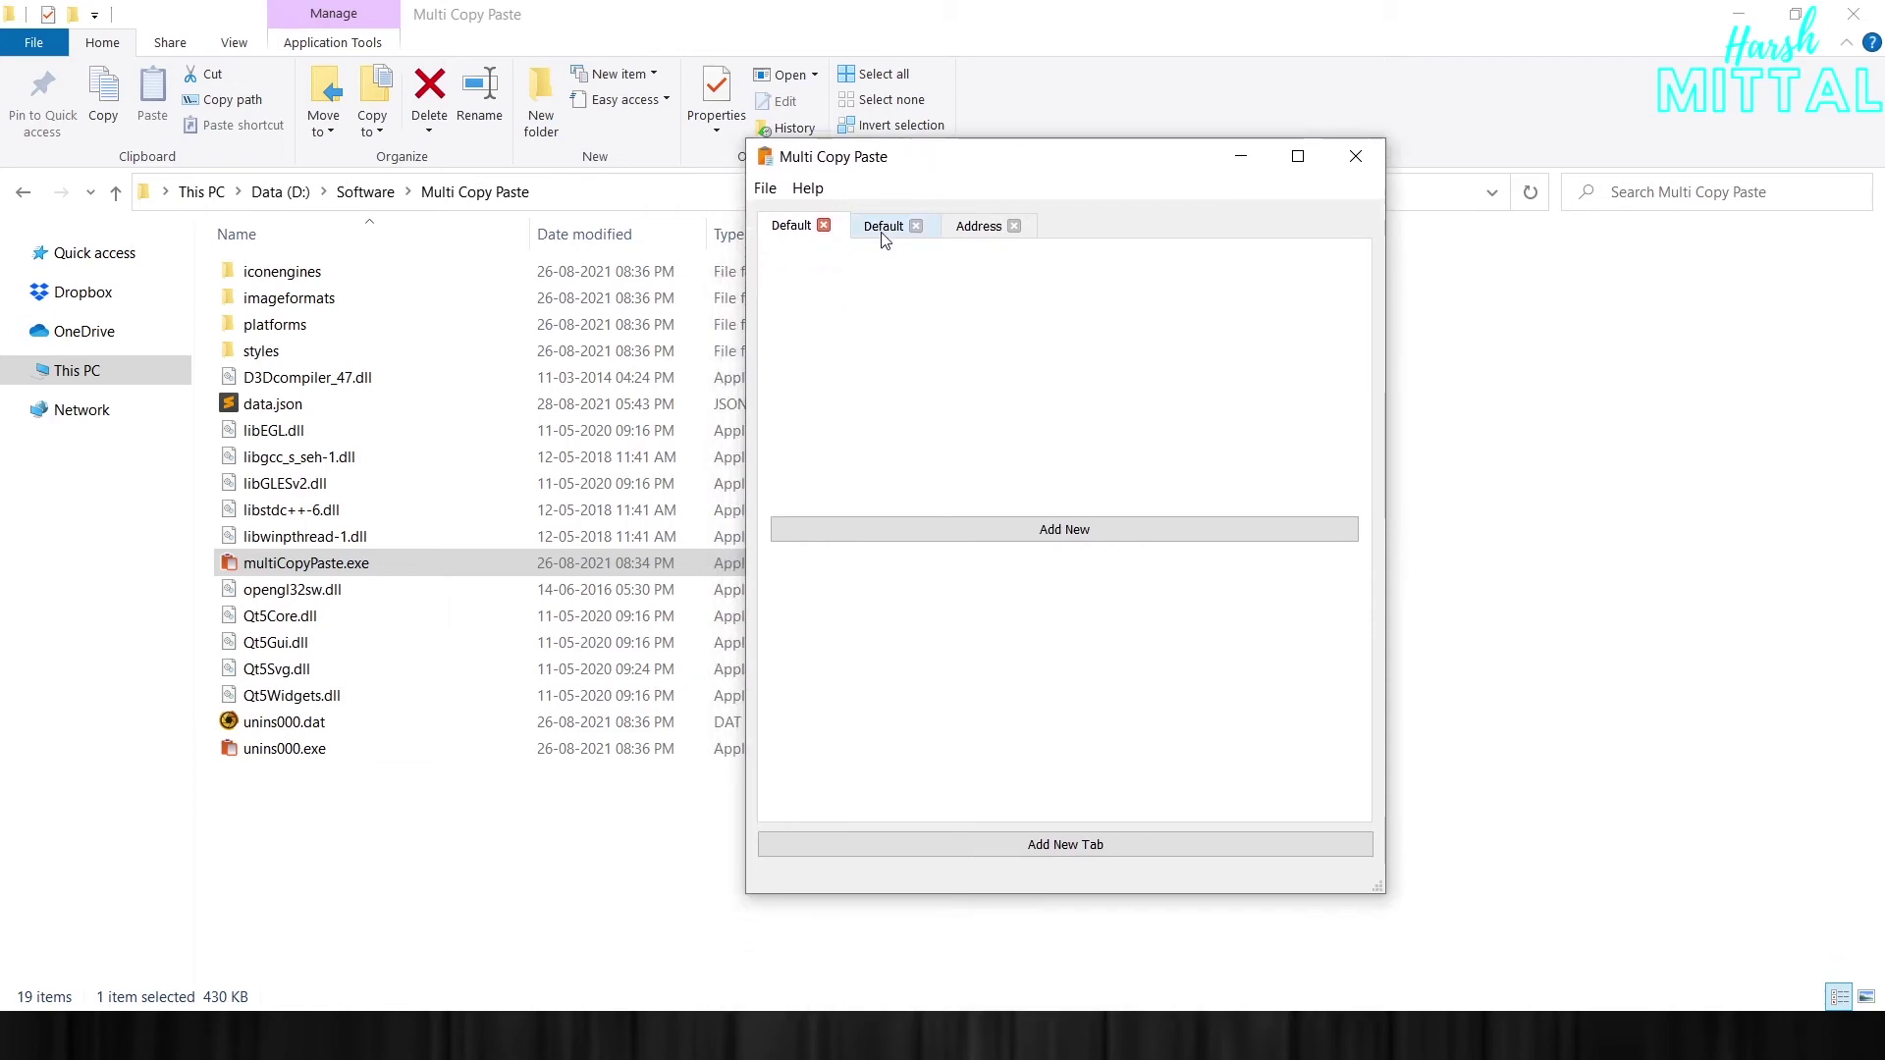
click(884, 225)
click(980, 226)
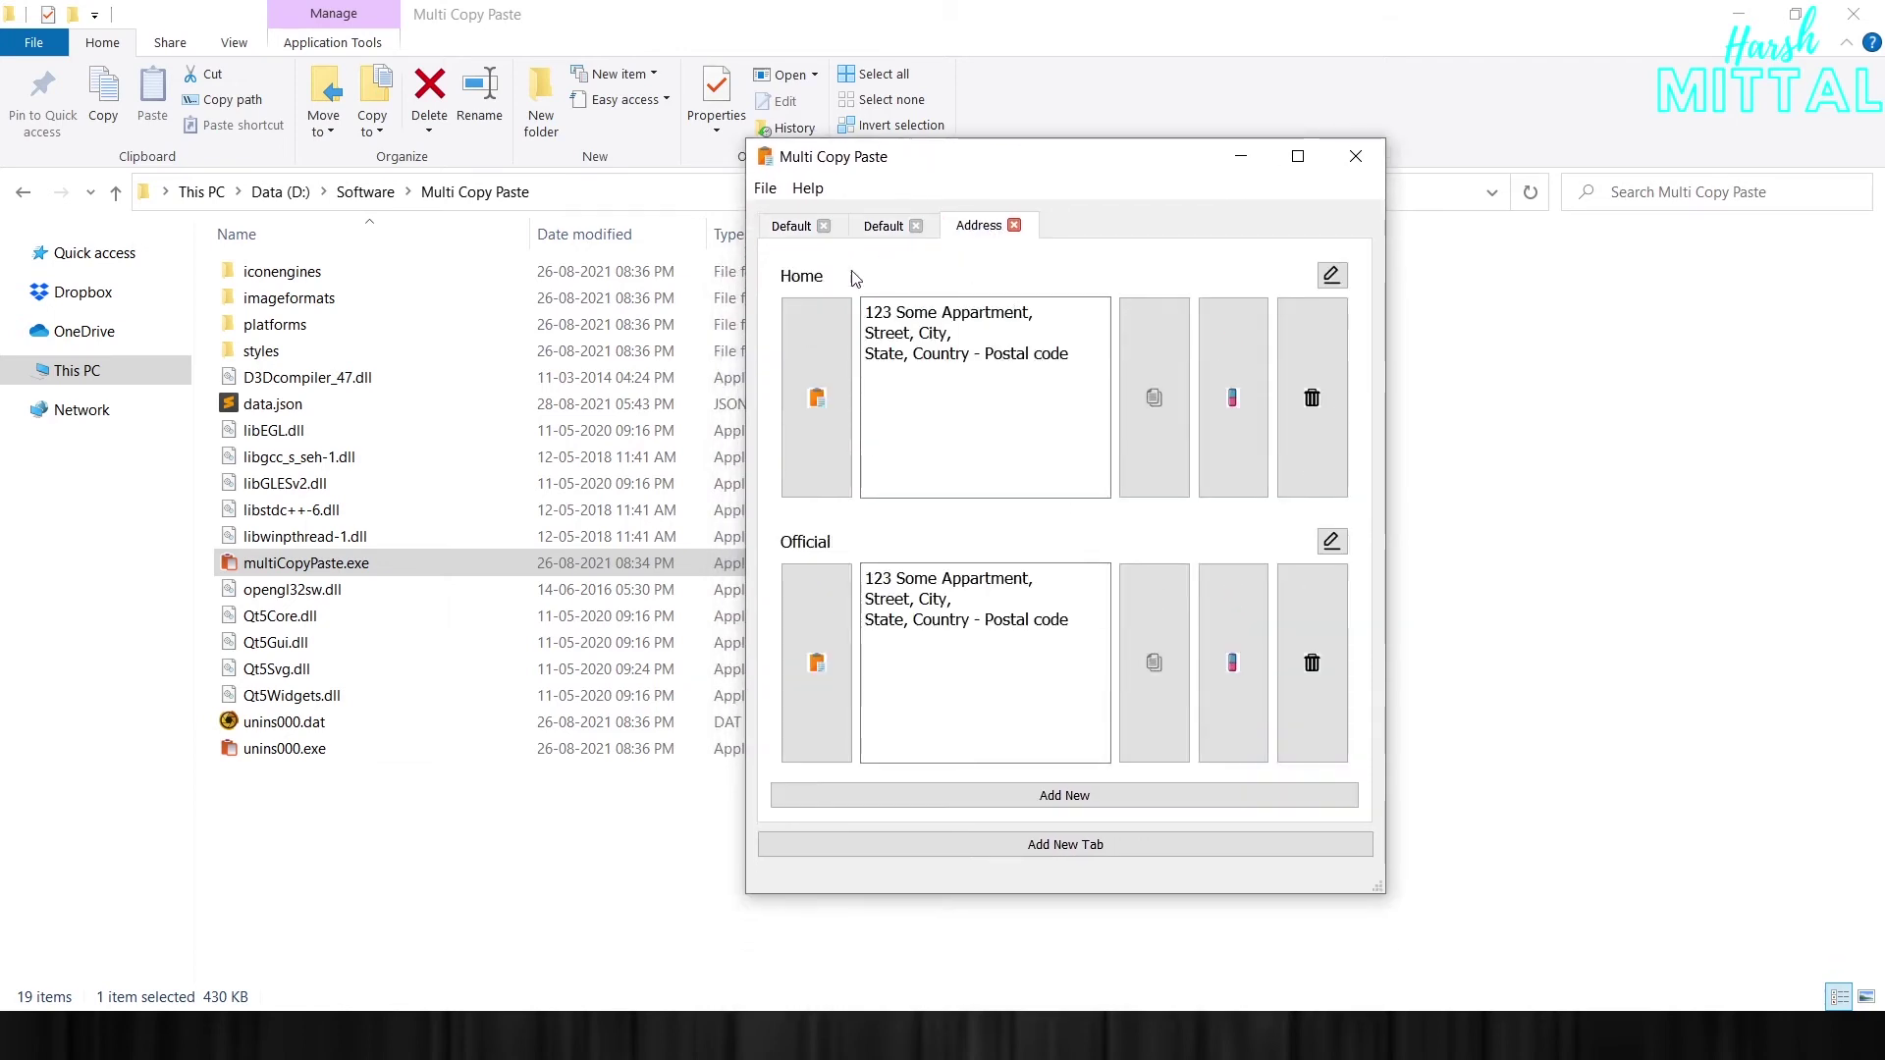
click(881, 226)
click(824, 226)
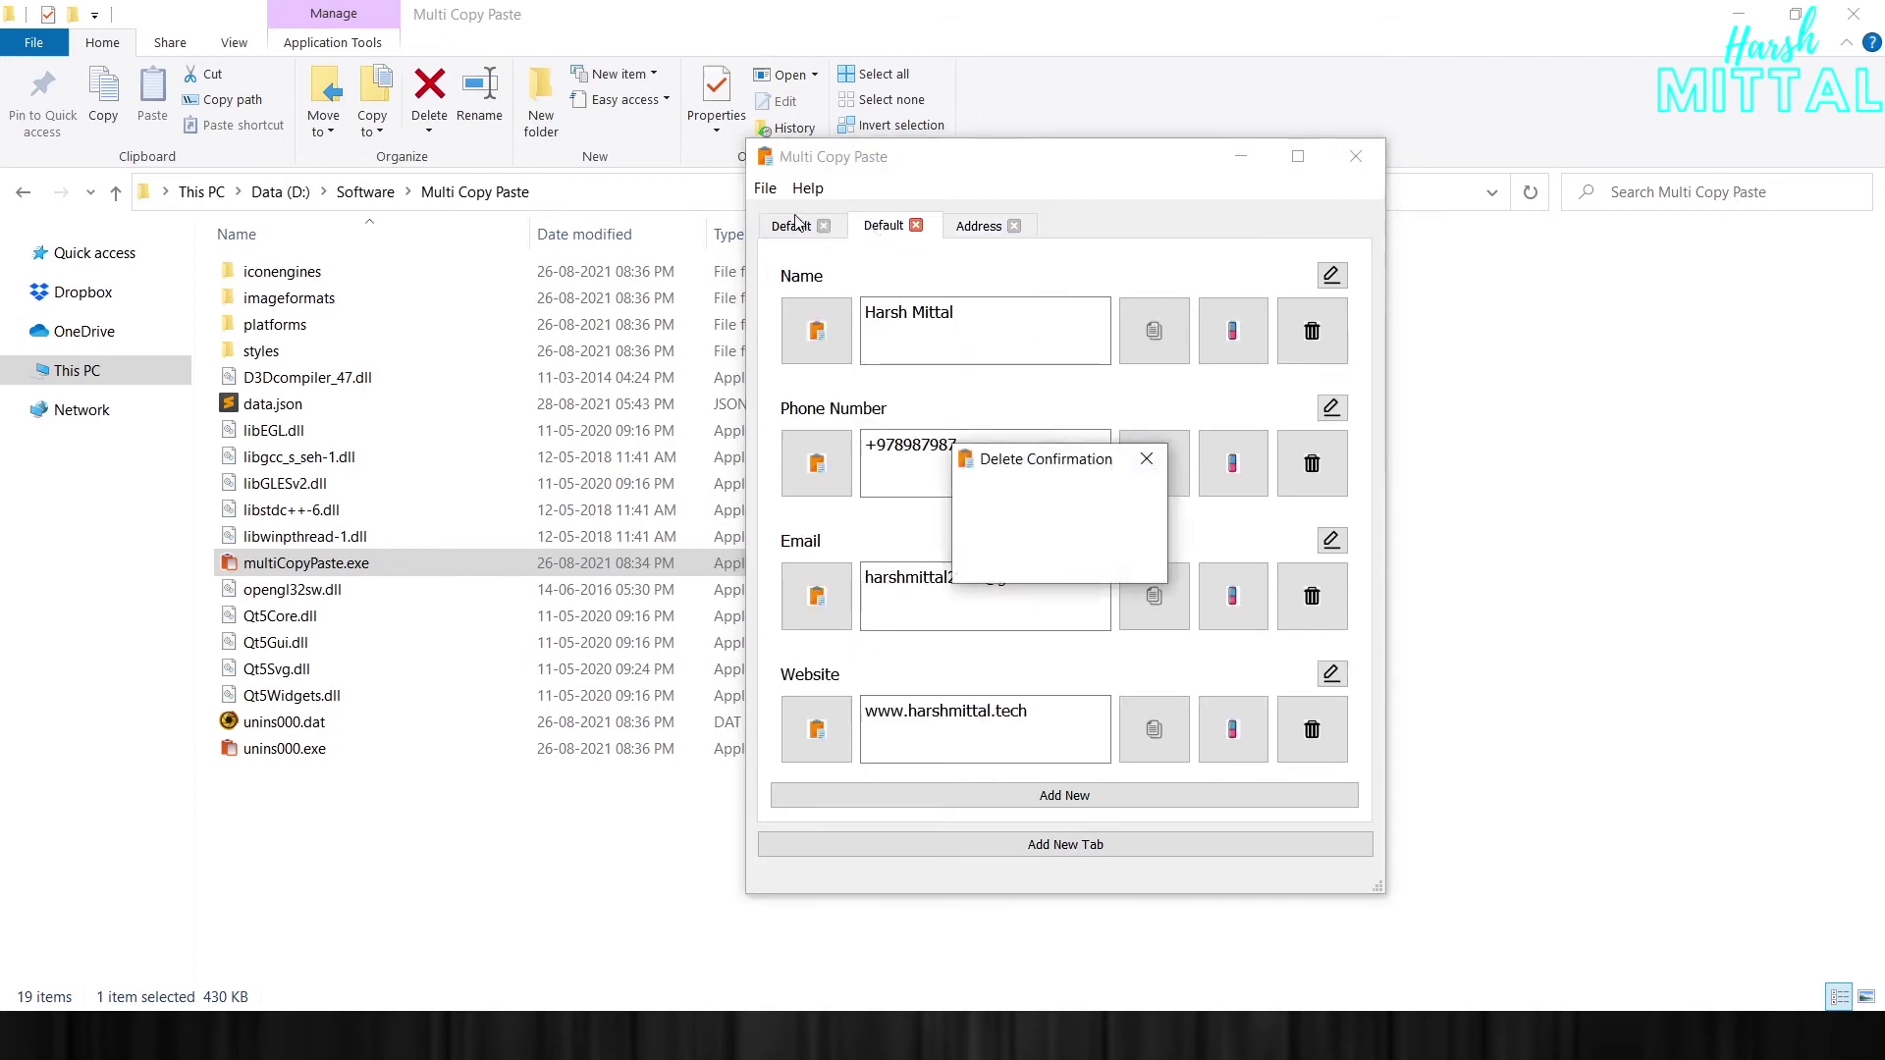
click(1011, 558)
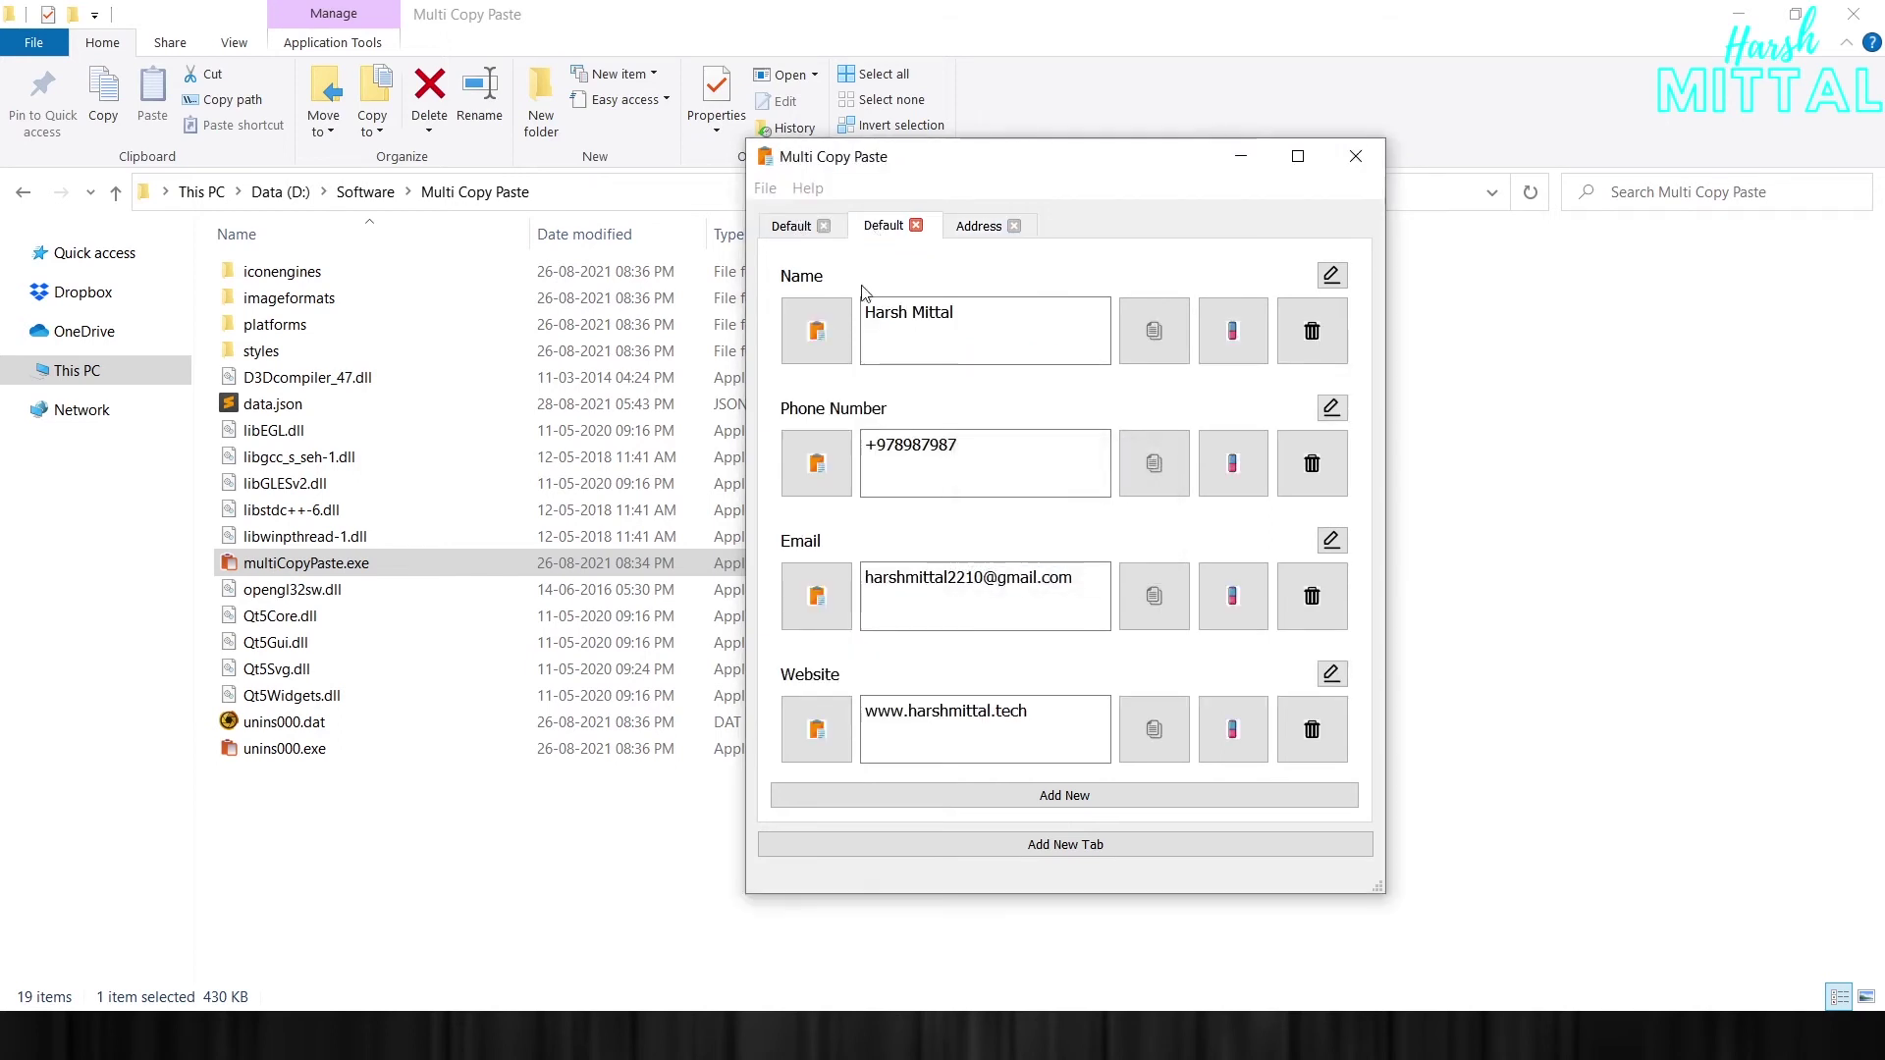
Load the Basic (C++) coding example and view its snippets
click(764, 188)
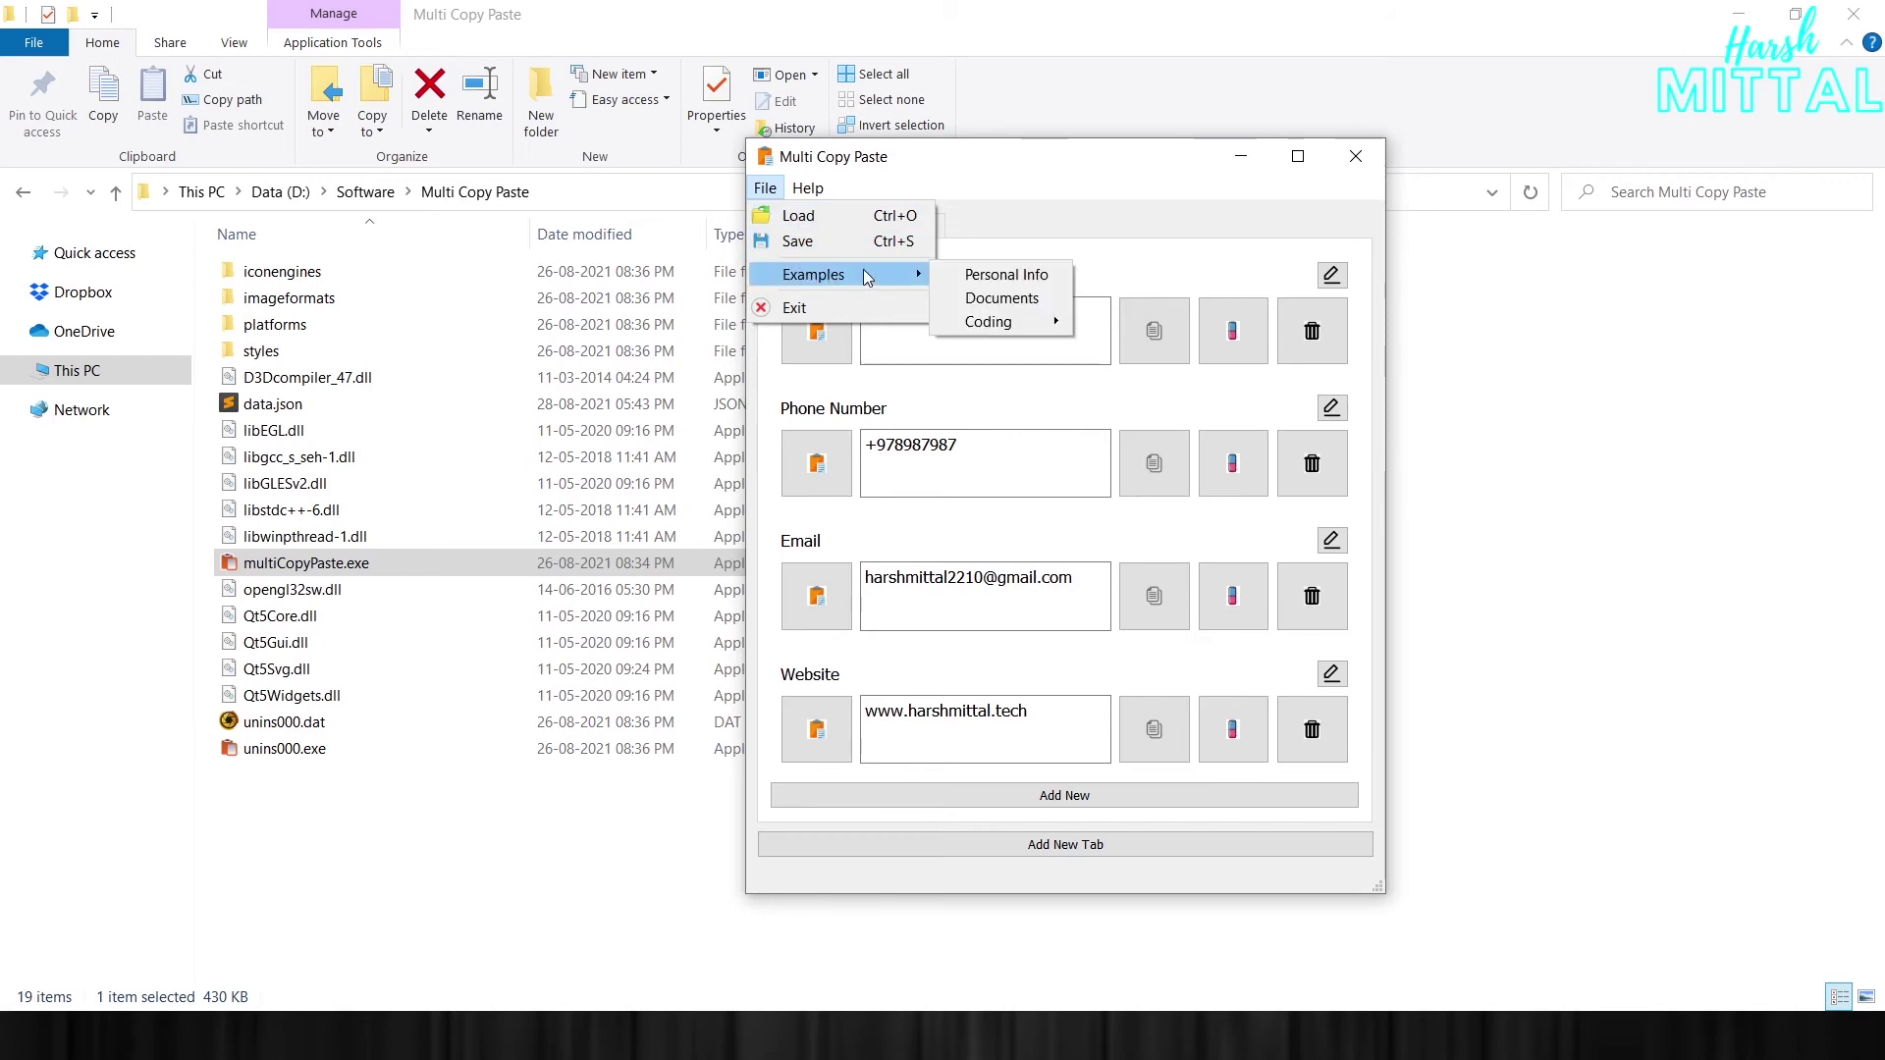
mouse_move(812, 274)
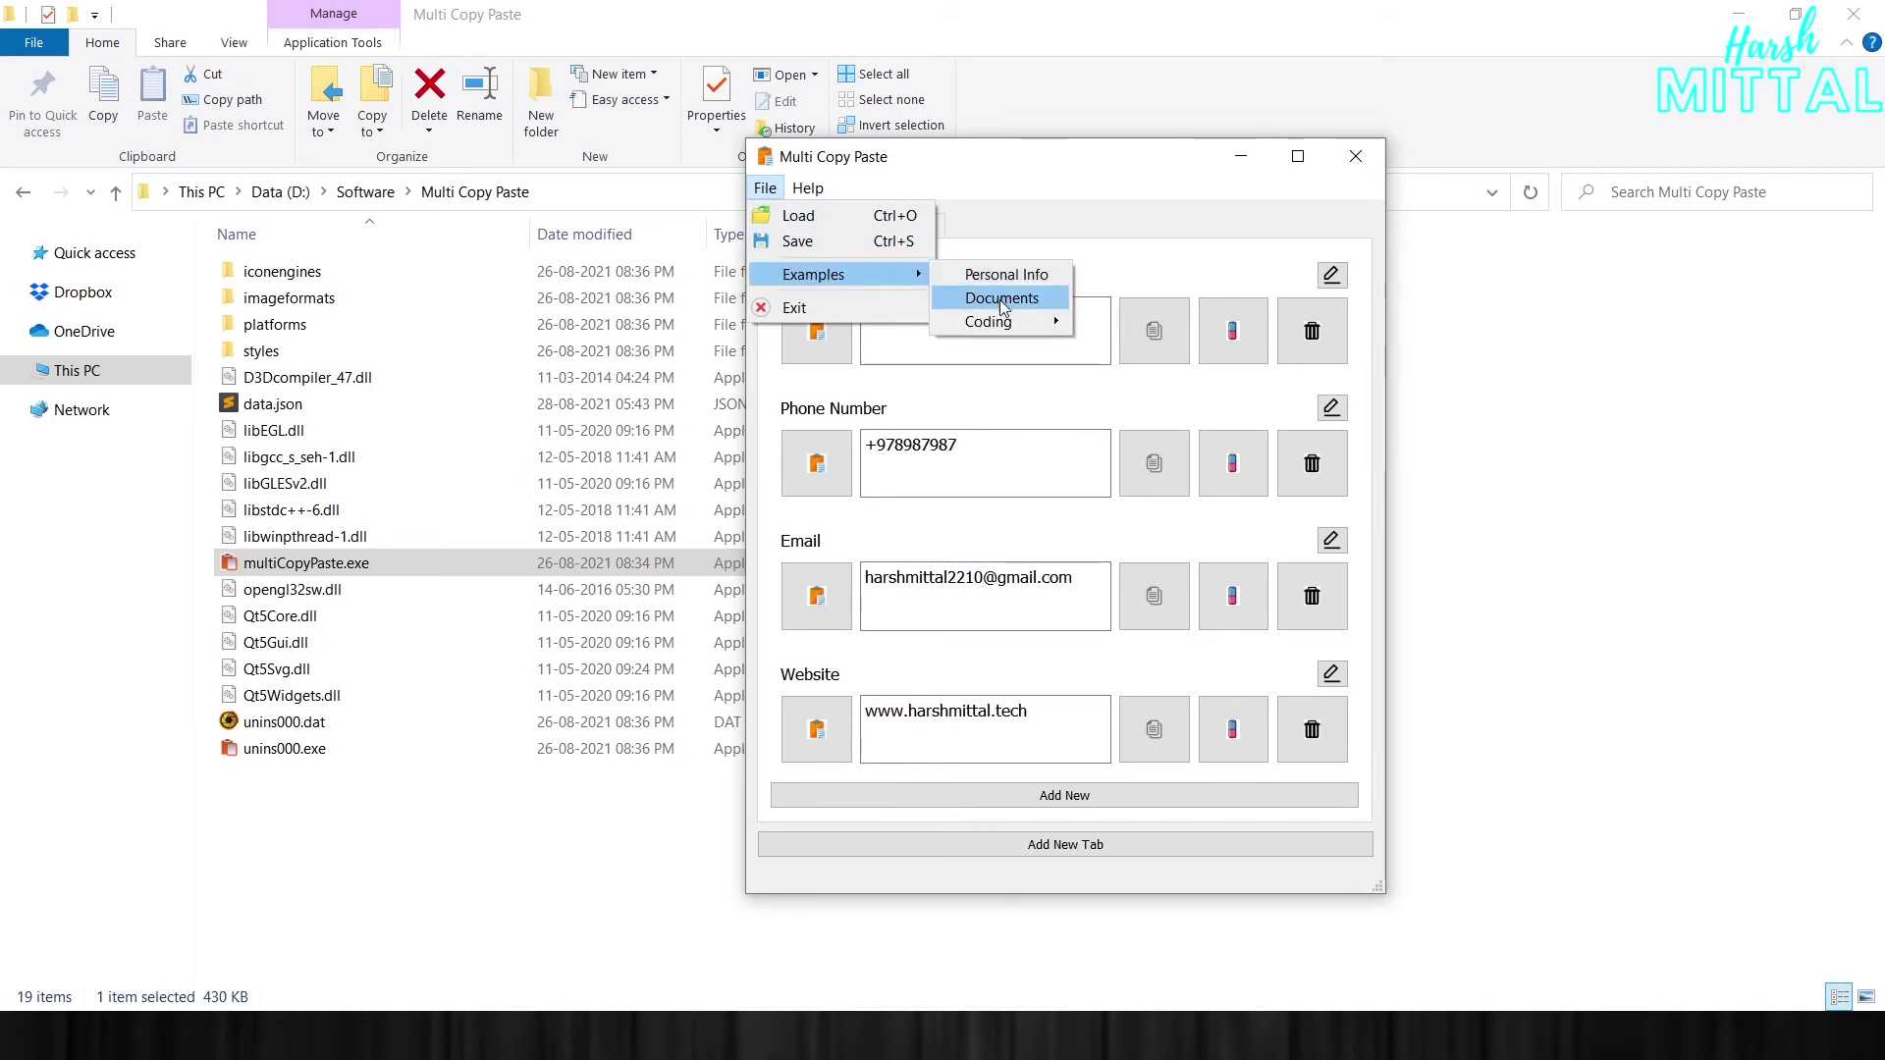
mouse_move(991, 321)
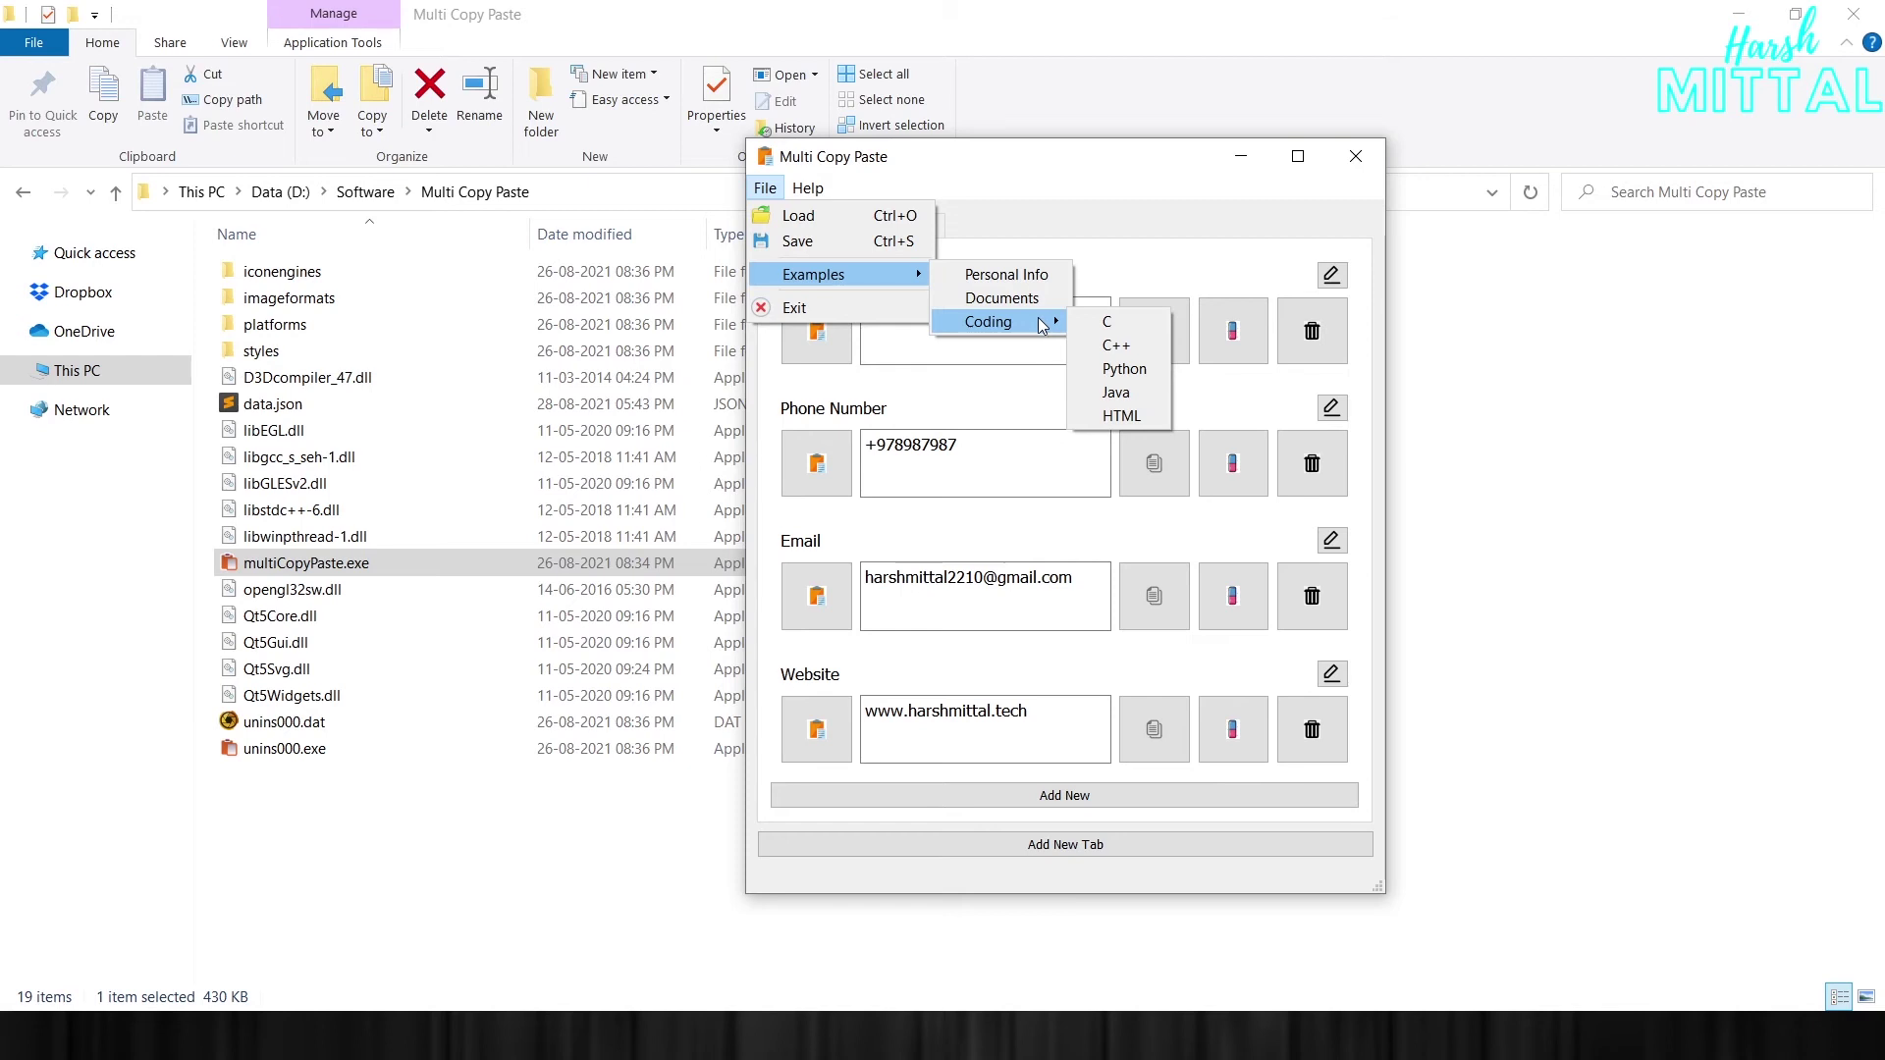
click(1131, 346)
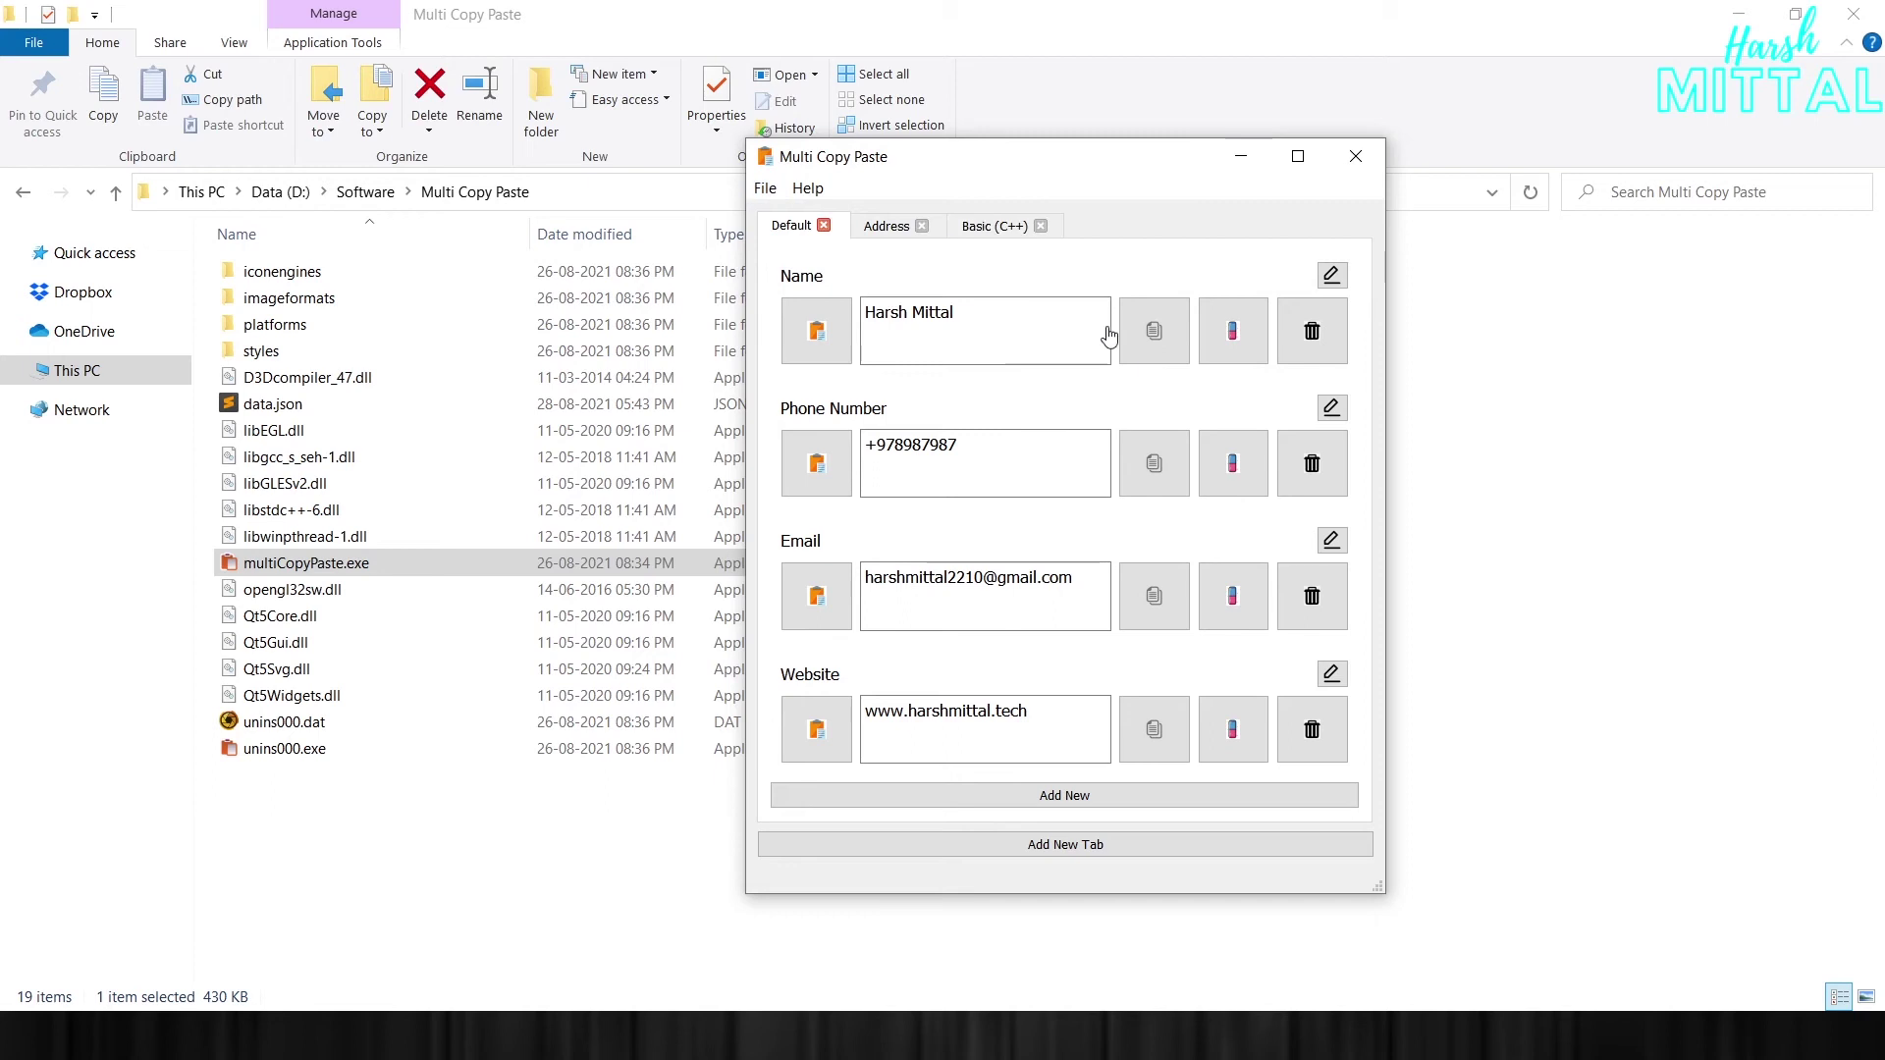
click(994, 226)
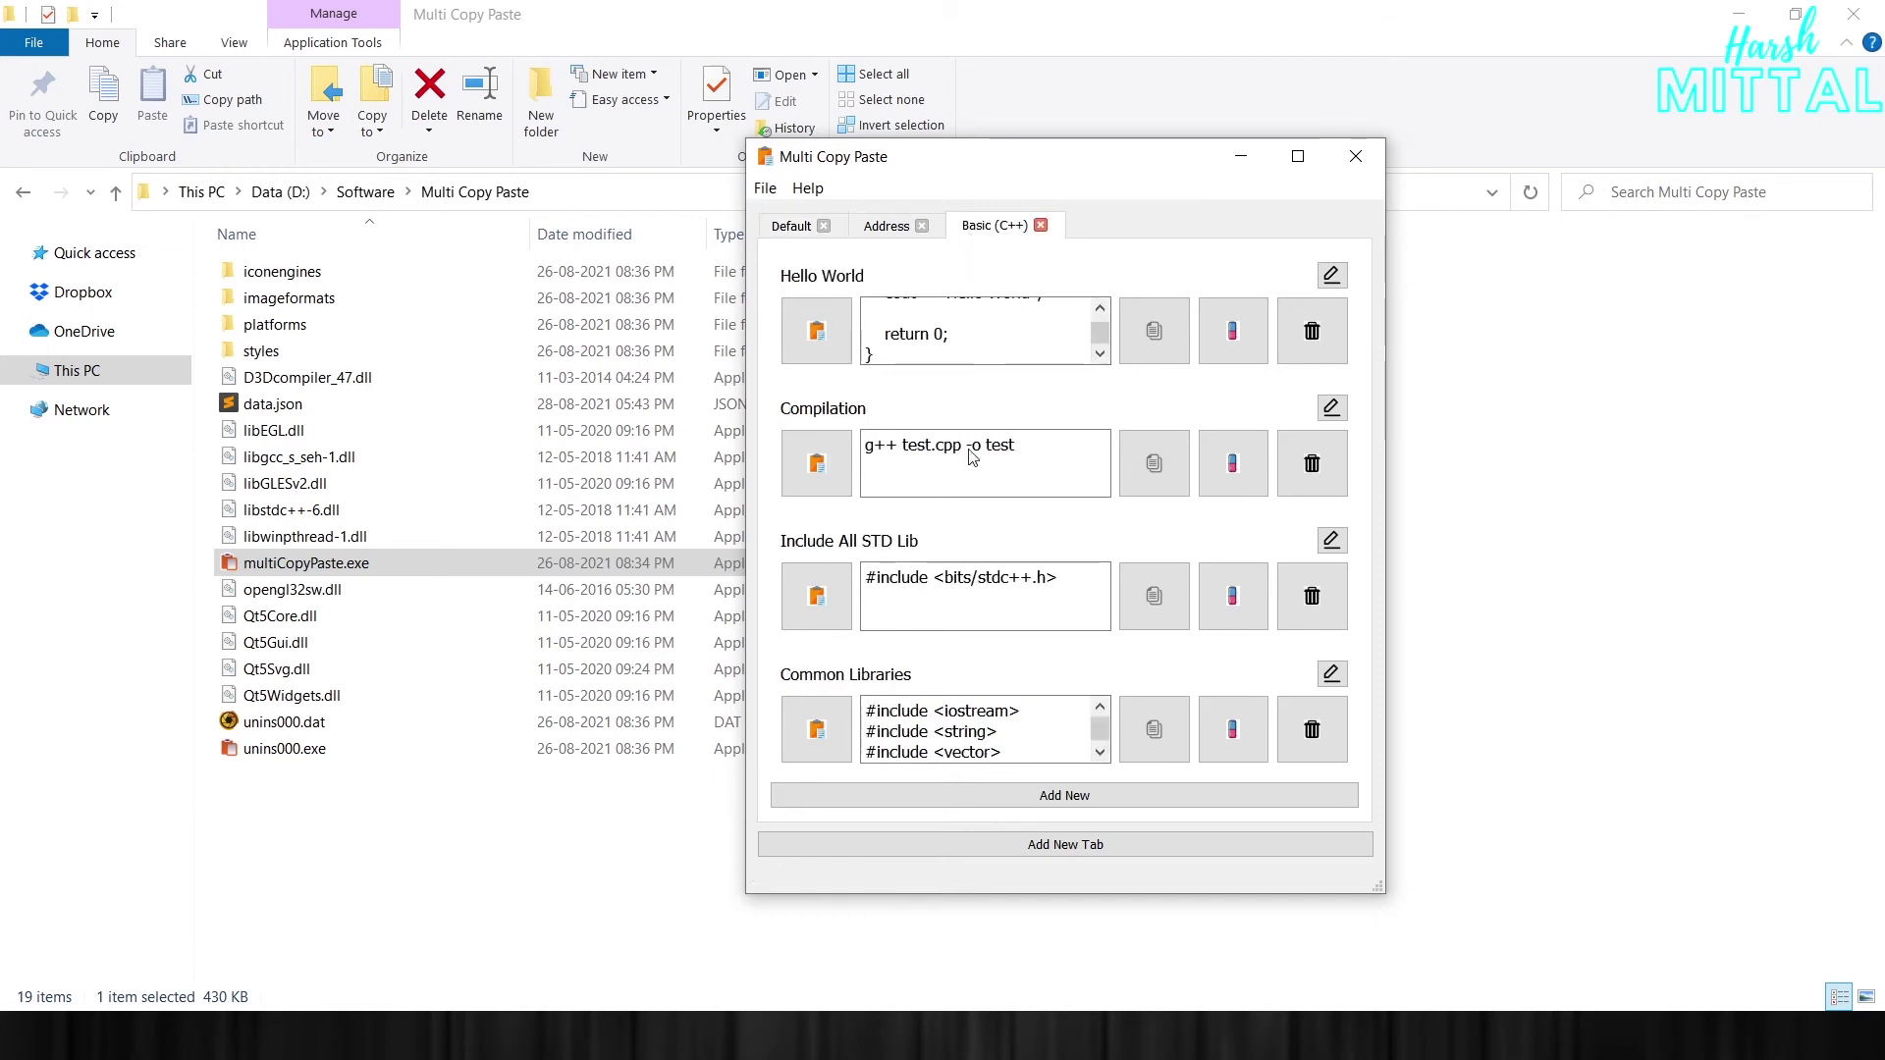
scroll(1014, 330, up, 3)
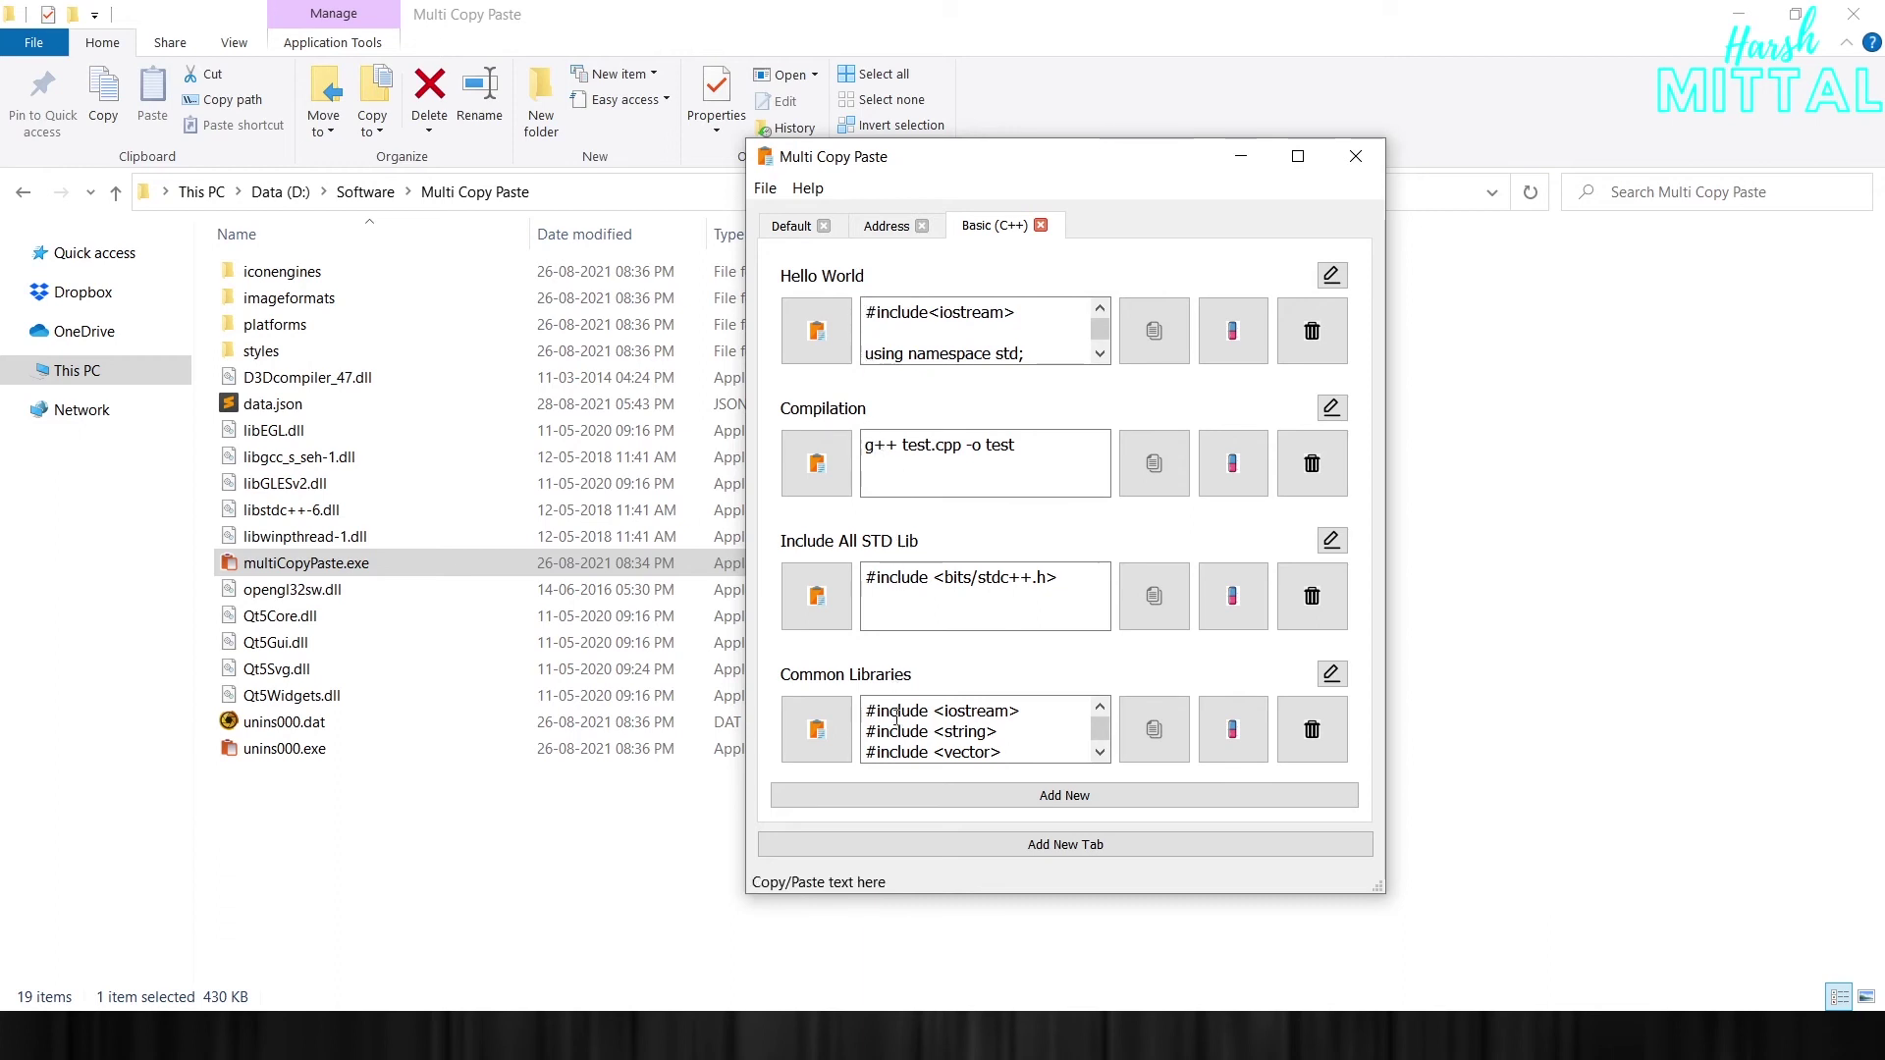
Load the Basic (Python) example, then view the Python and OpenCV snippets
click(766, 189)
mouse_move(996, 322)
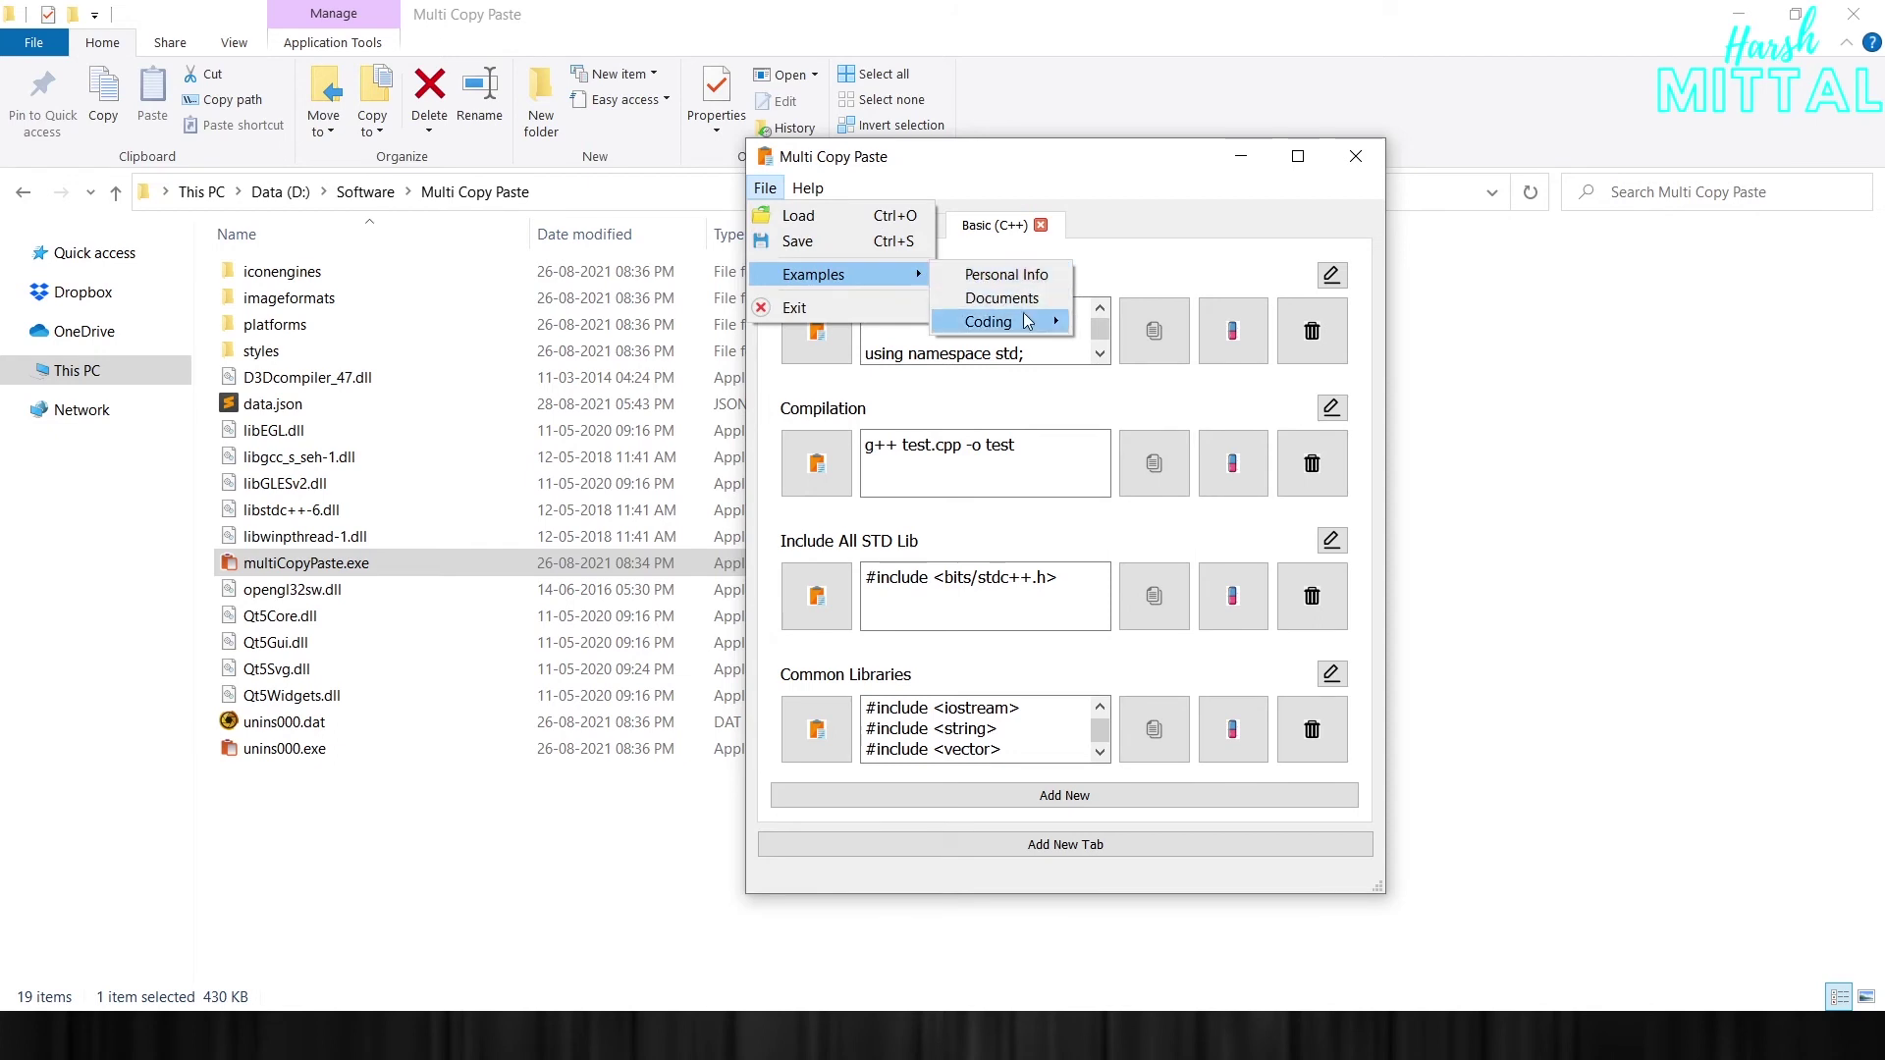
click(1124, 368)
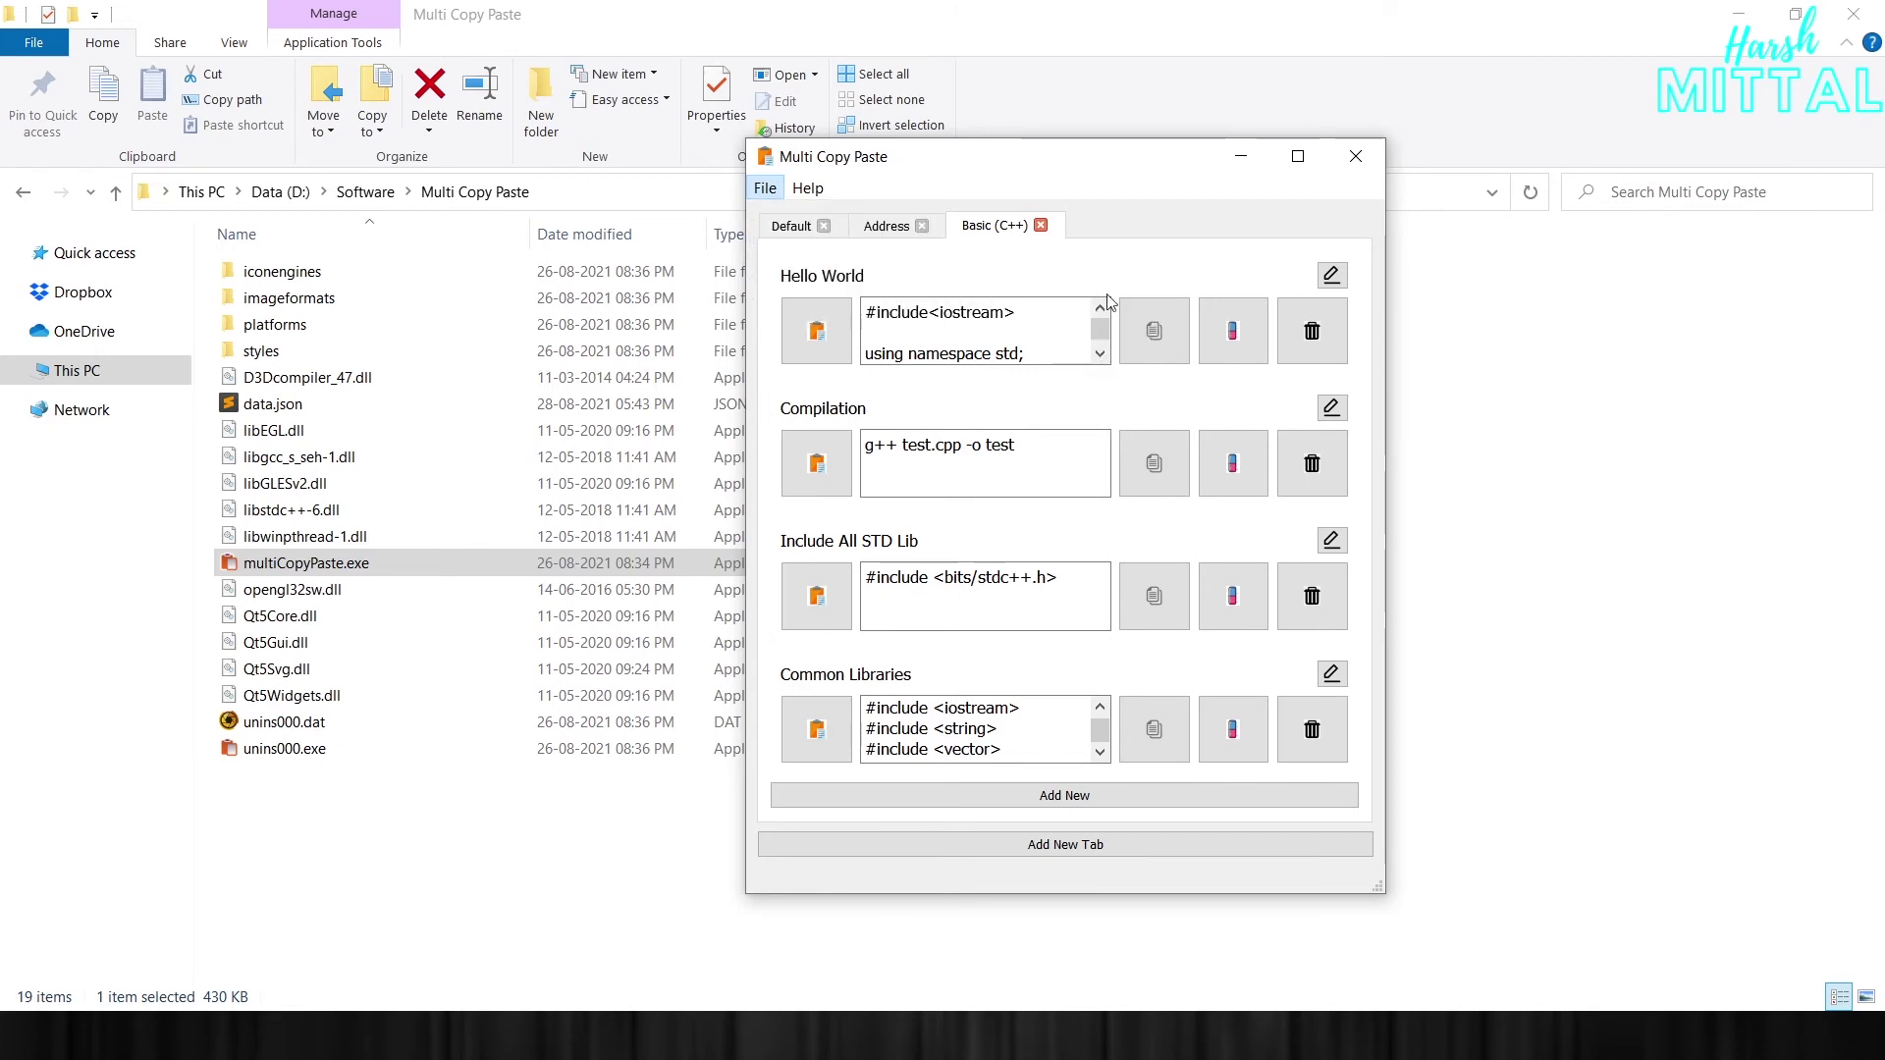
click(1116, 225)
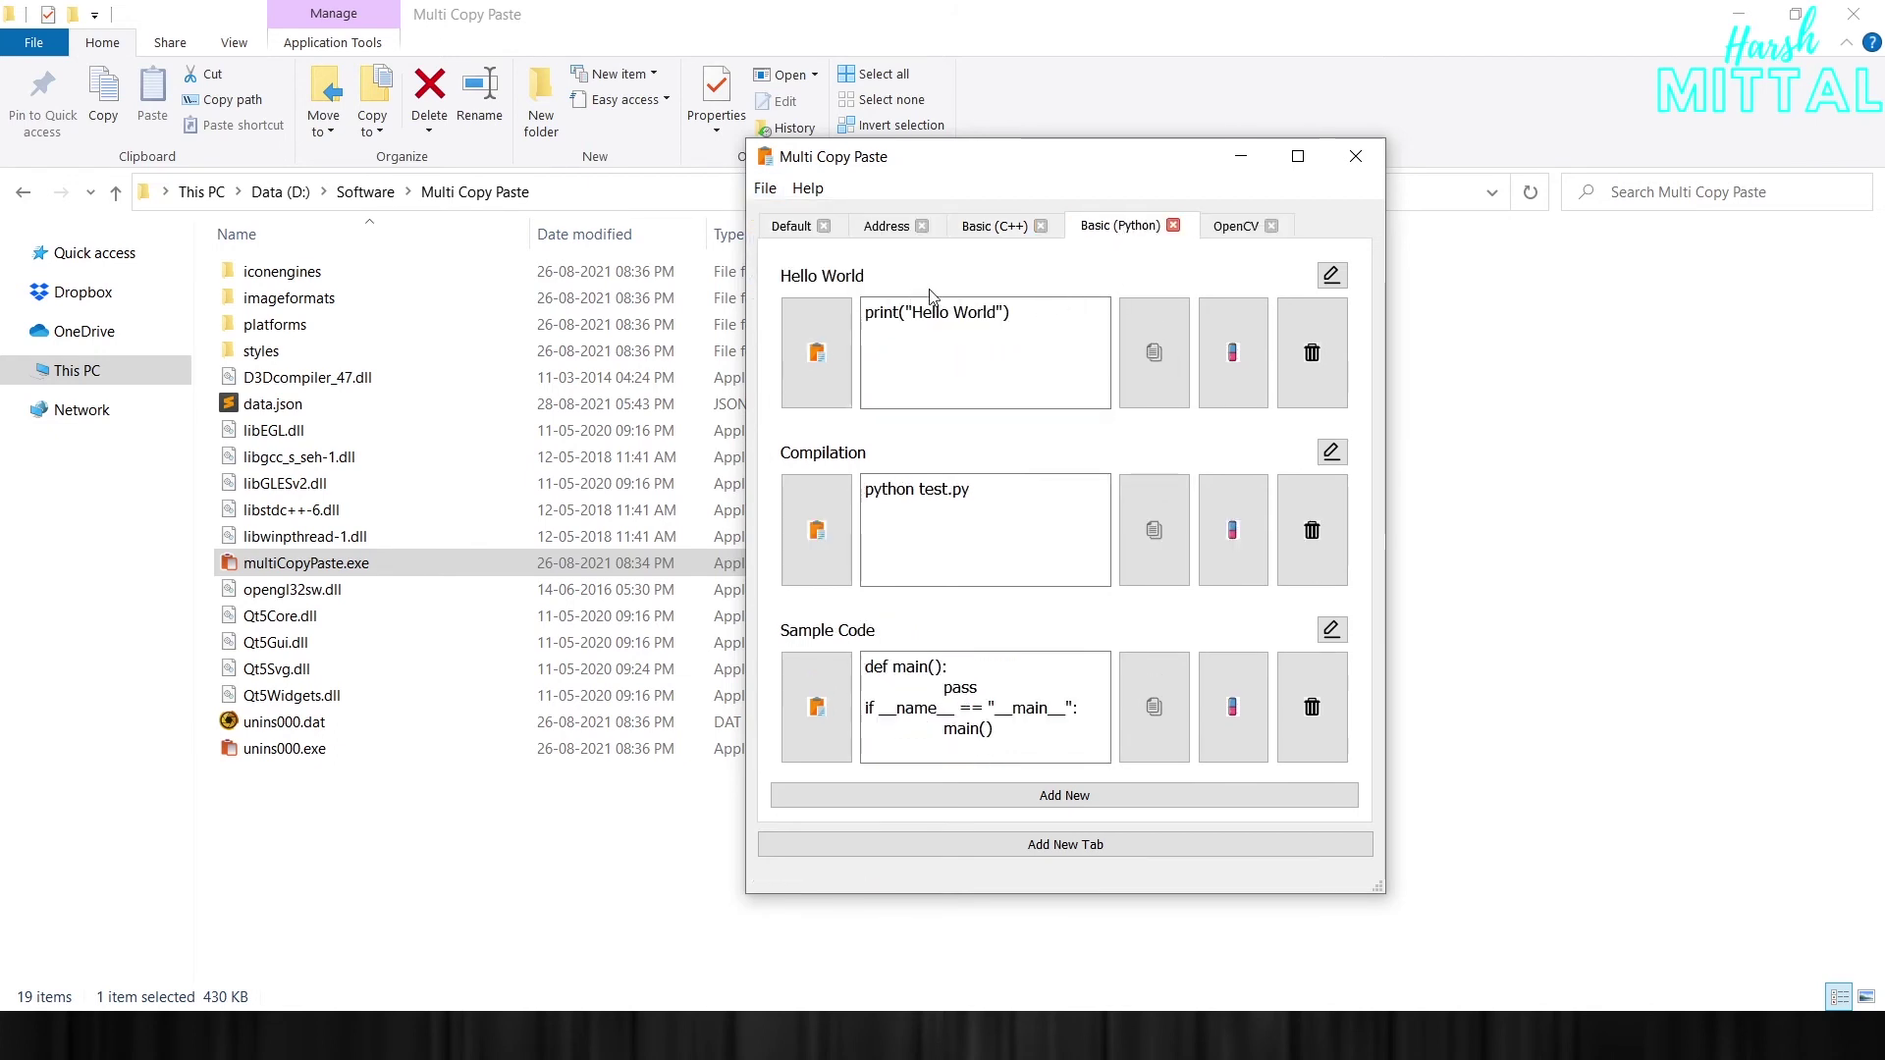
click(1229, 224)
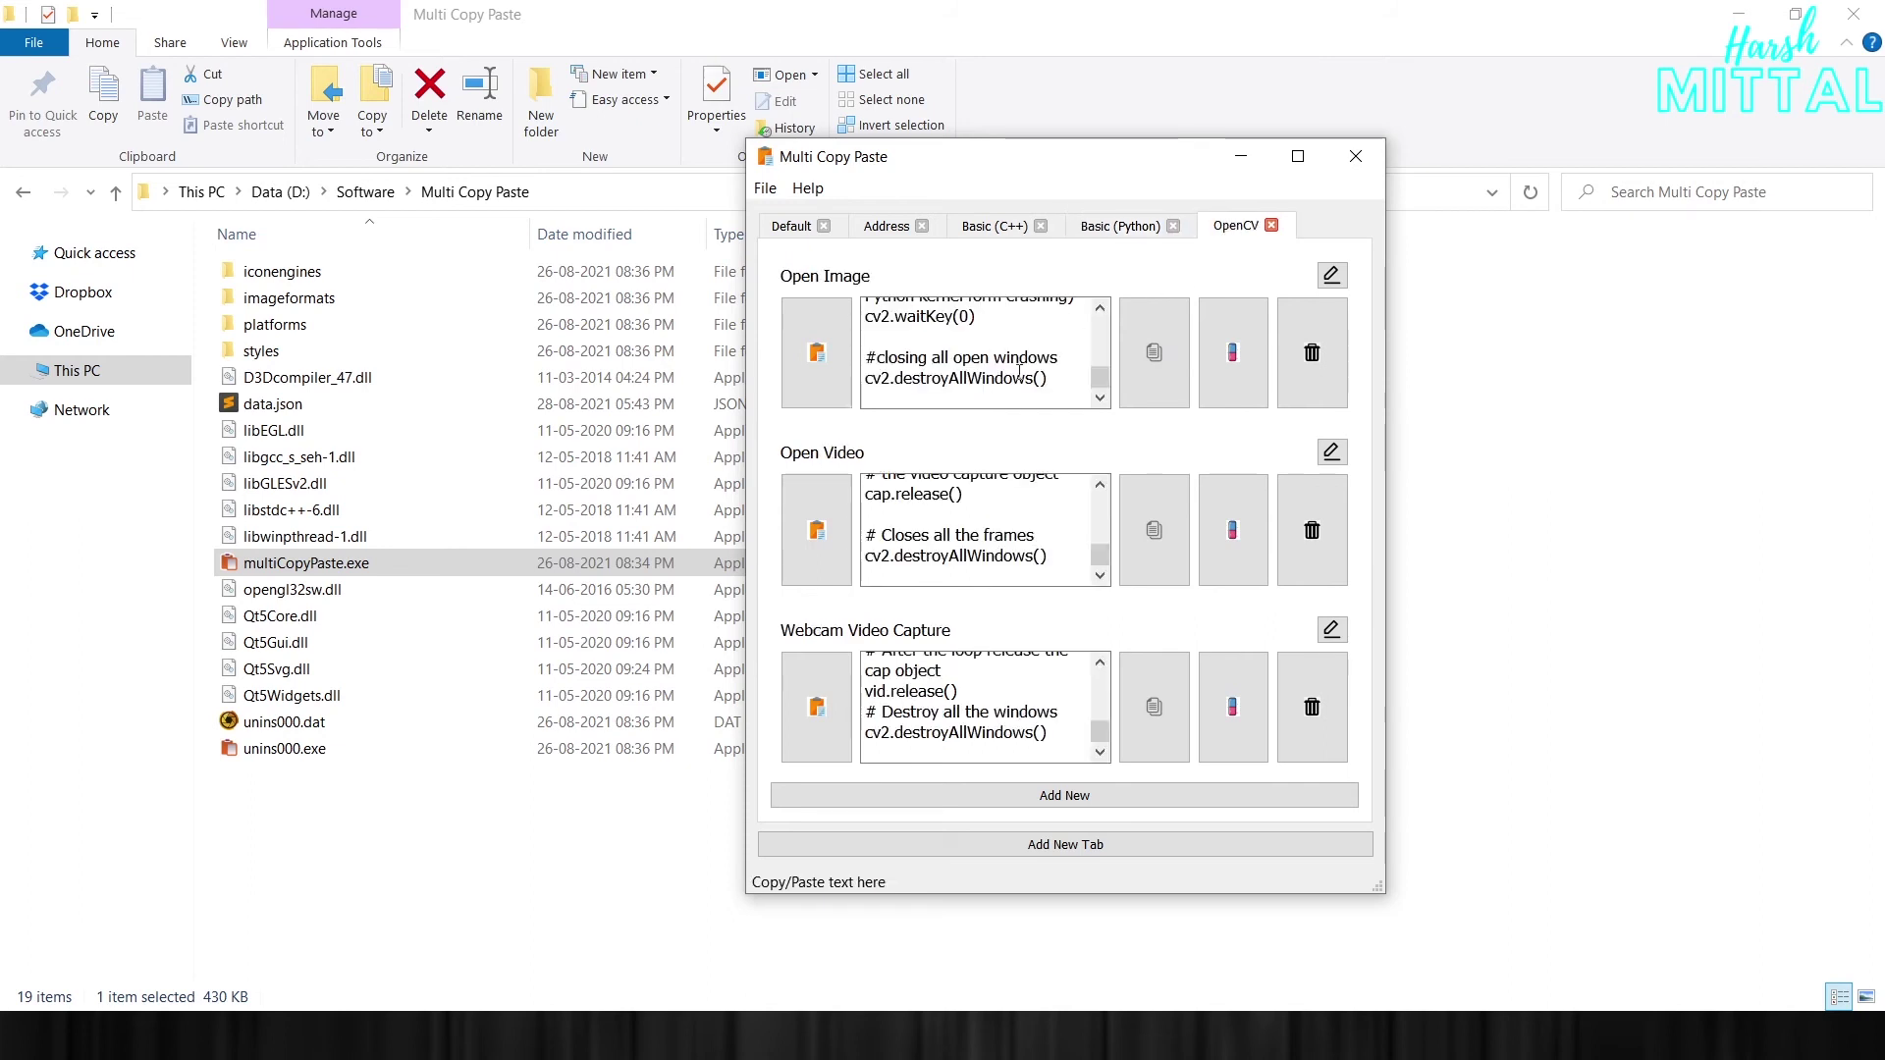
scroll(1018, 354, up, 5)
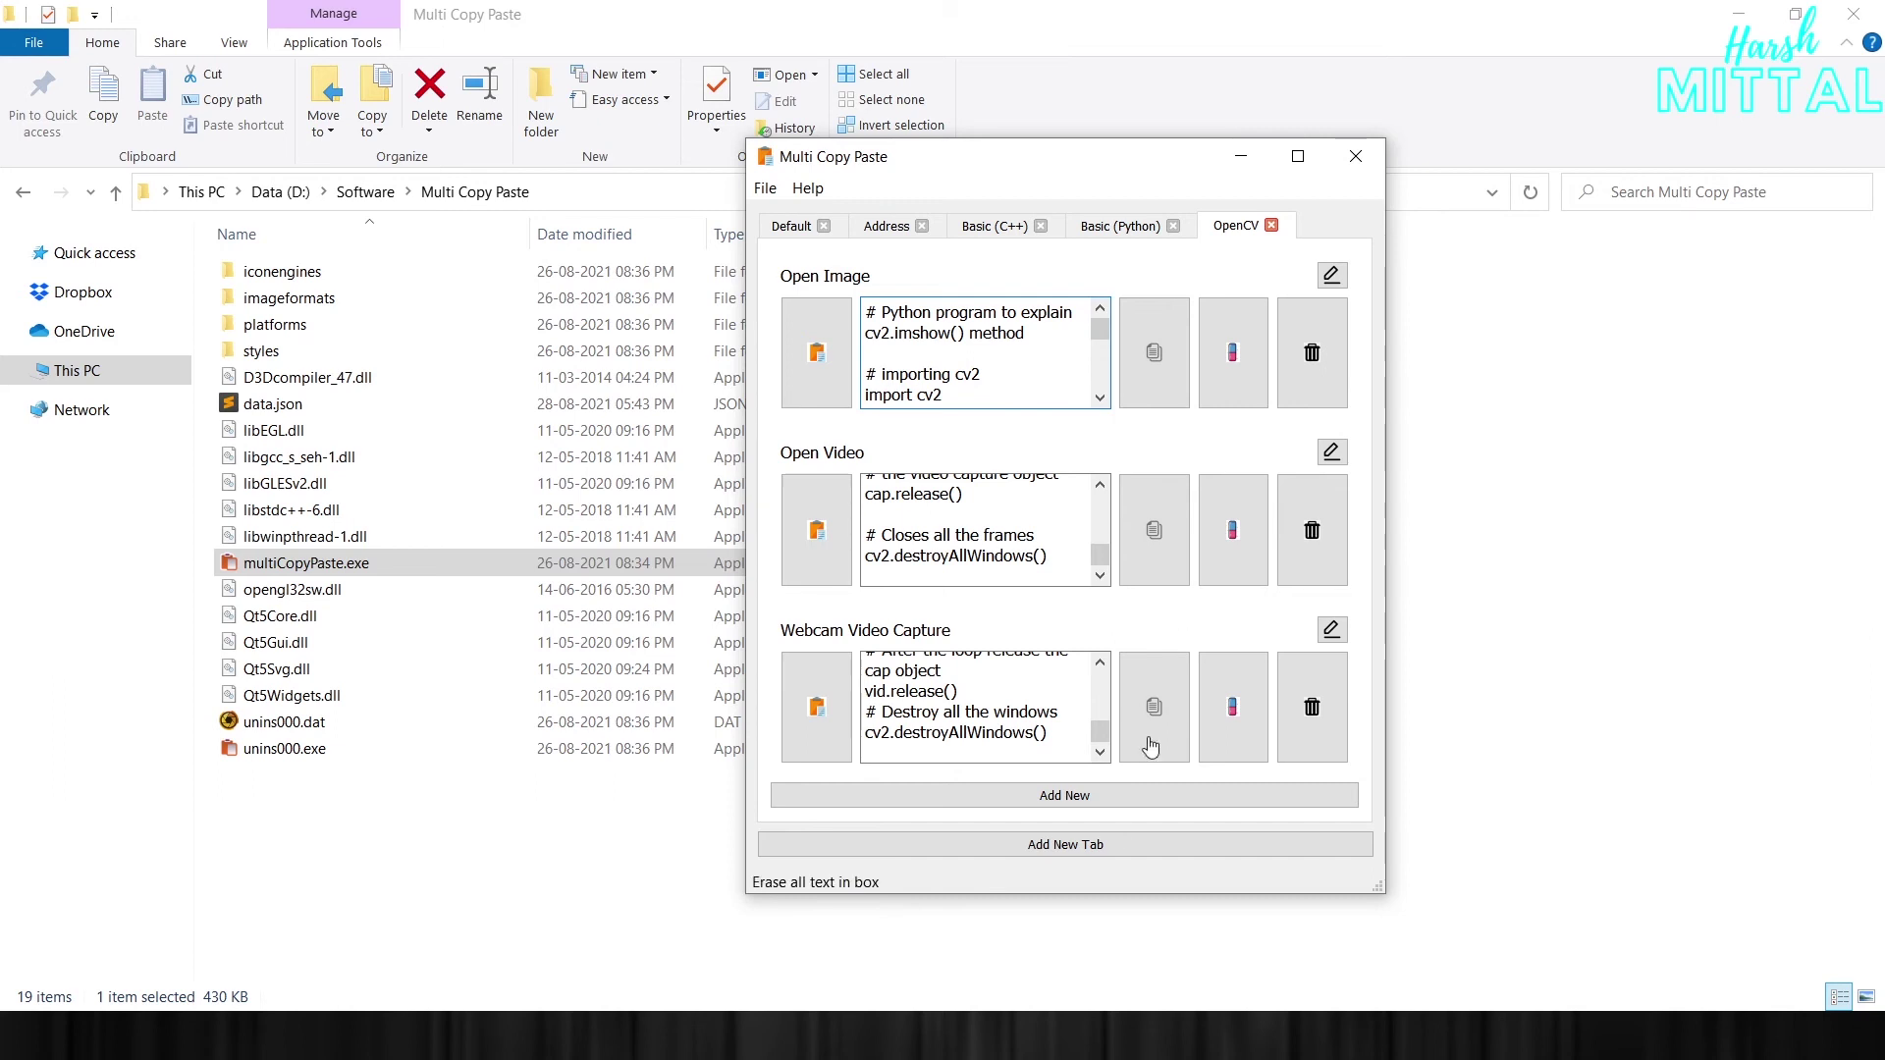
Rename the Address tab to Test and shift the app window left
click(884, 228)
double_click(880, 237)
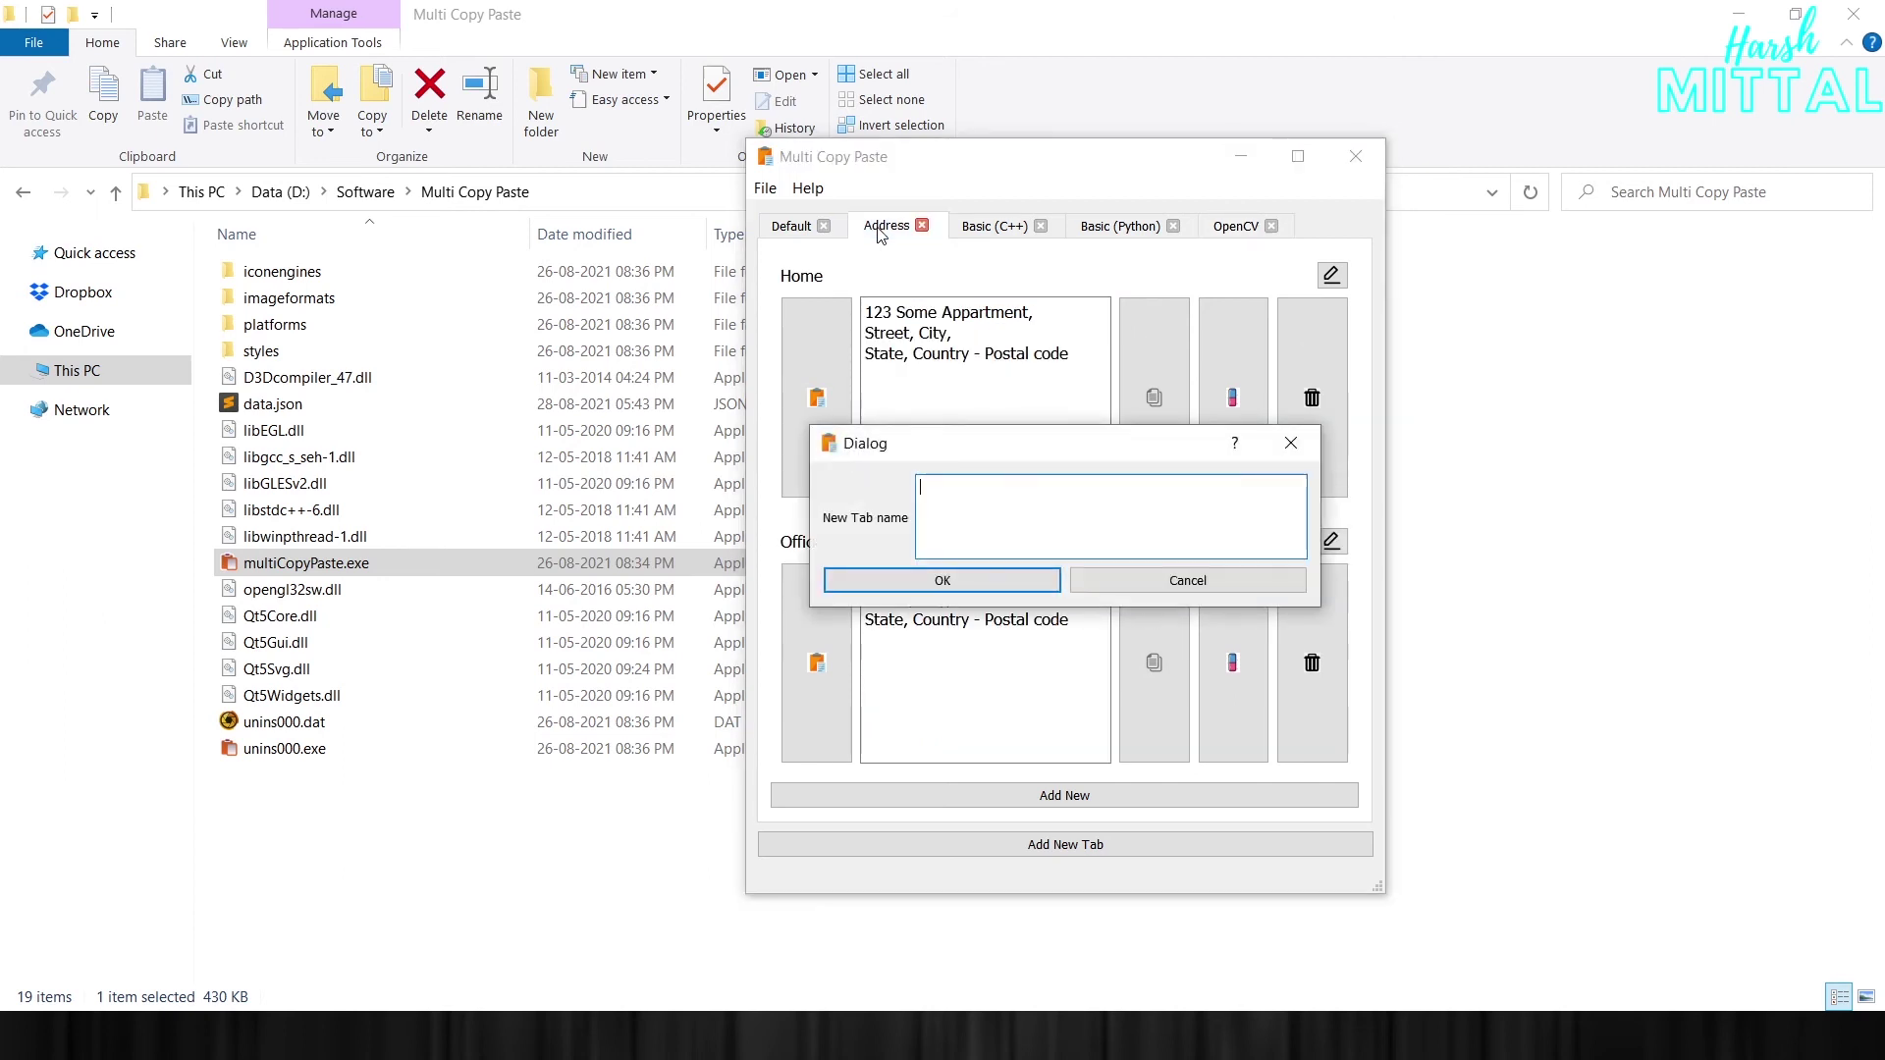
drag(925, 466, 916, 371)
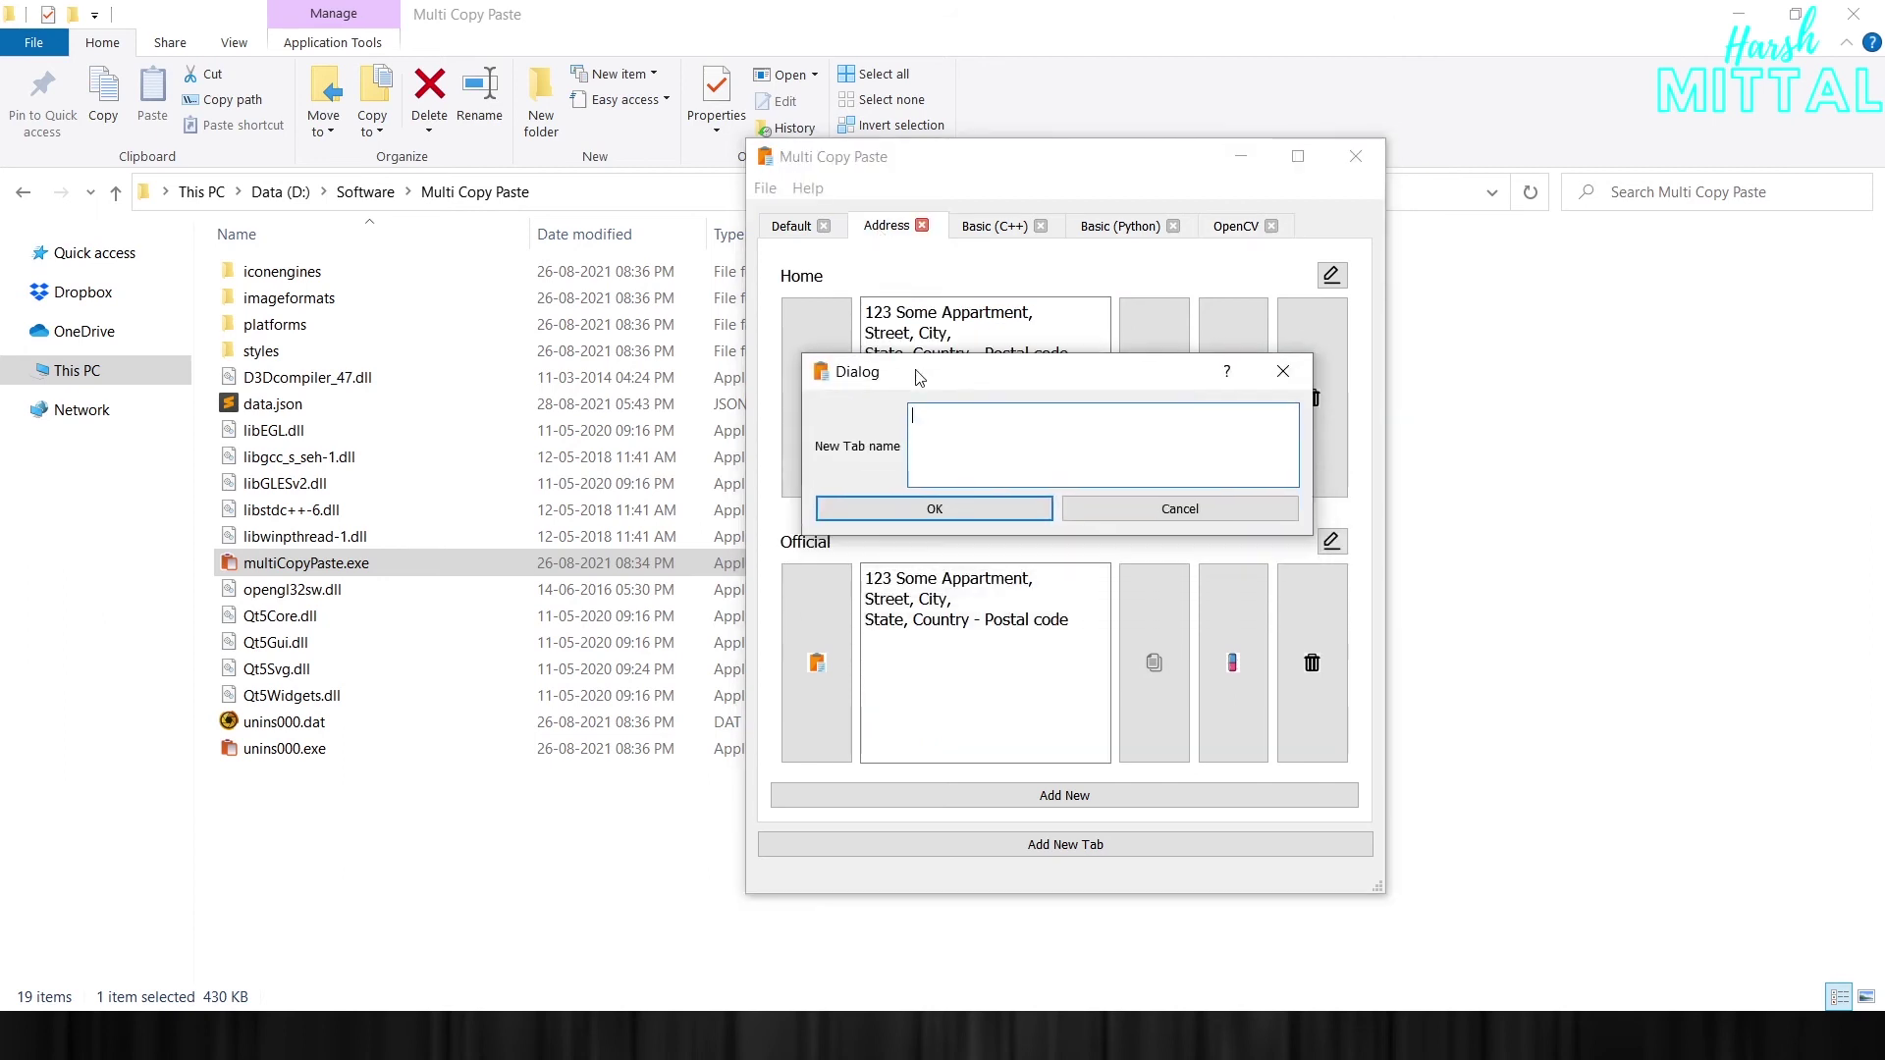
click(978, 447)
text(Test)
click(962, 513)
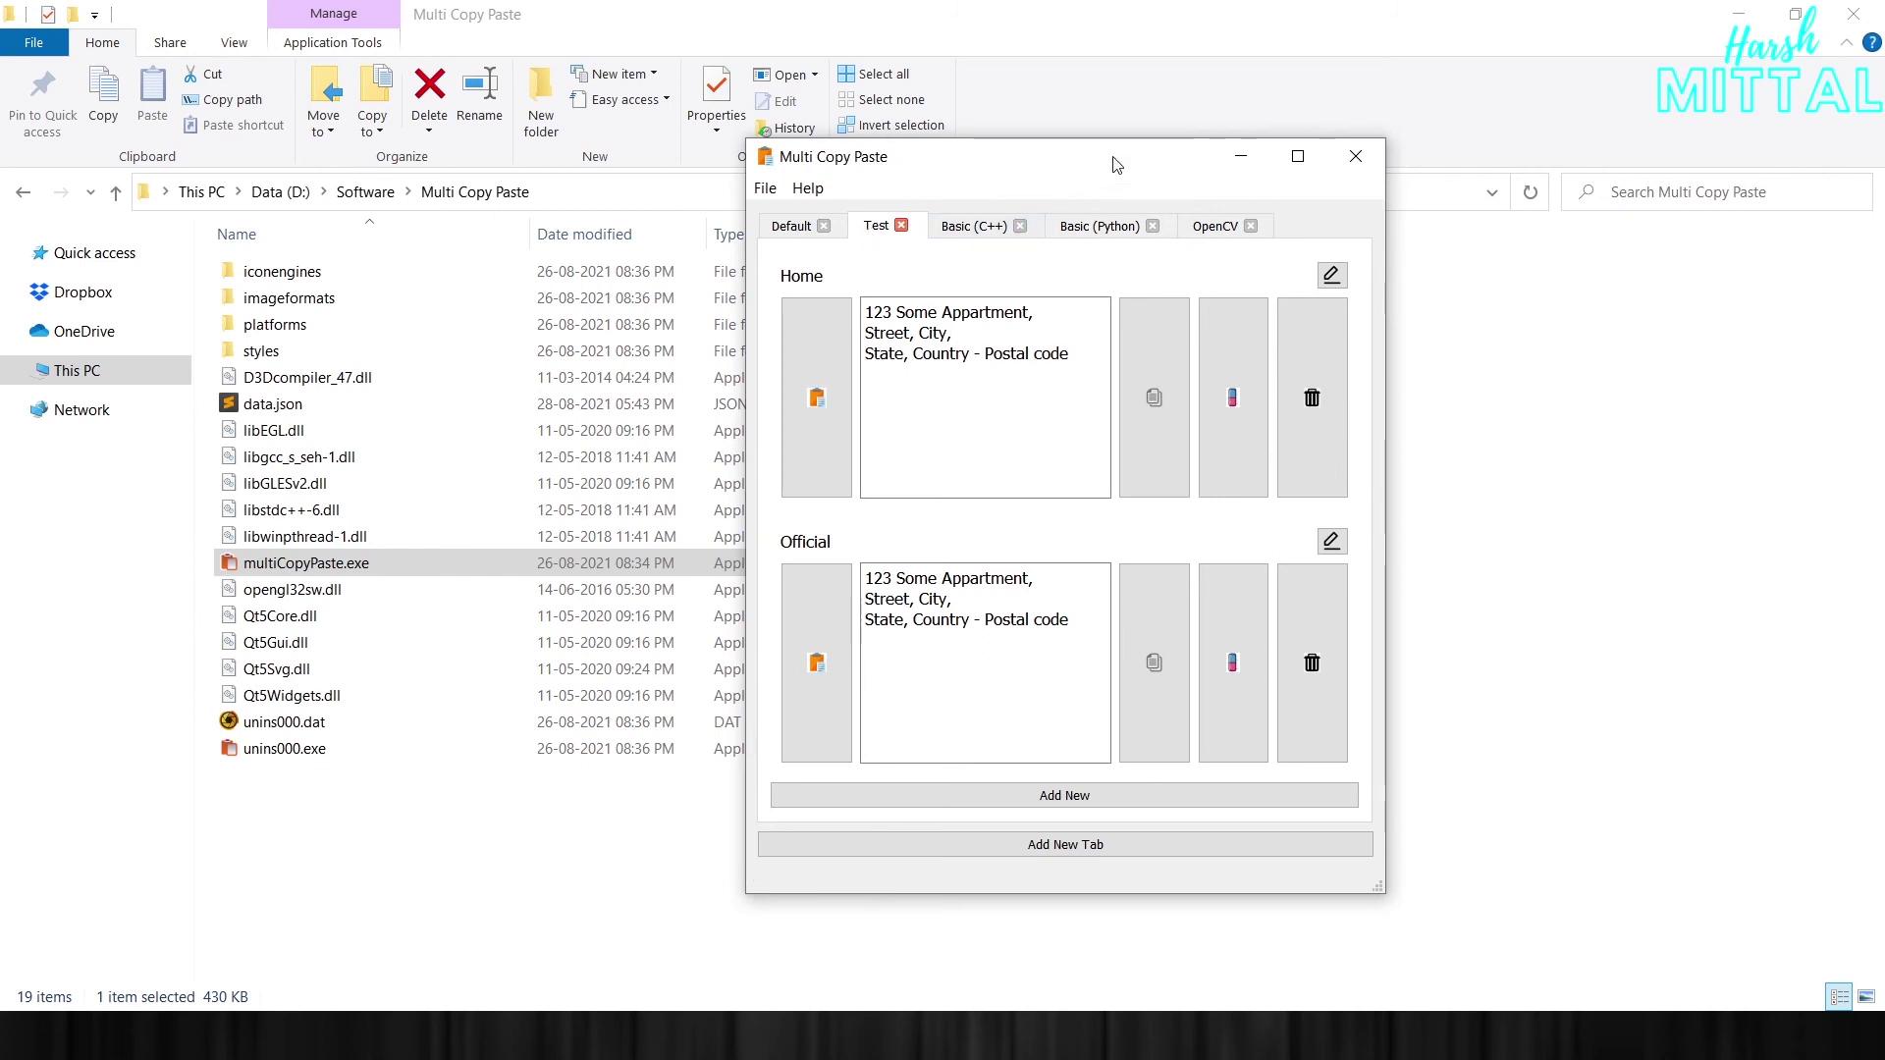
drag(1115, 162, 978, 159)
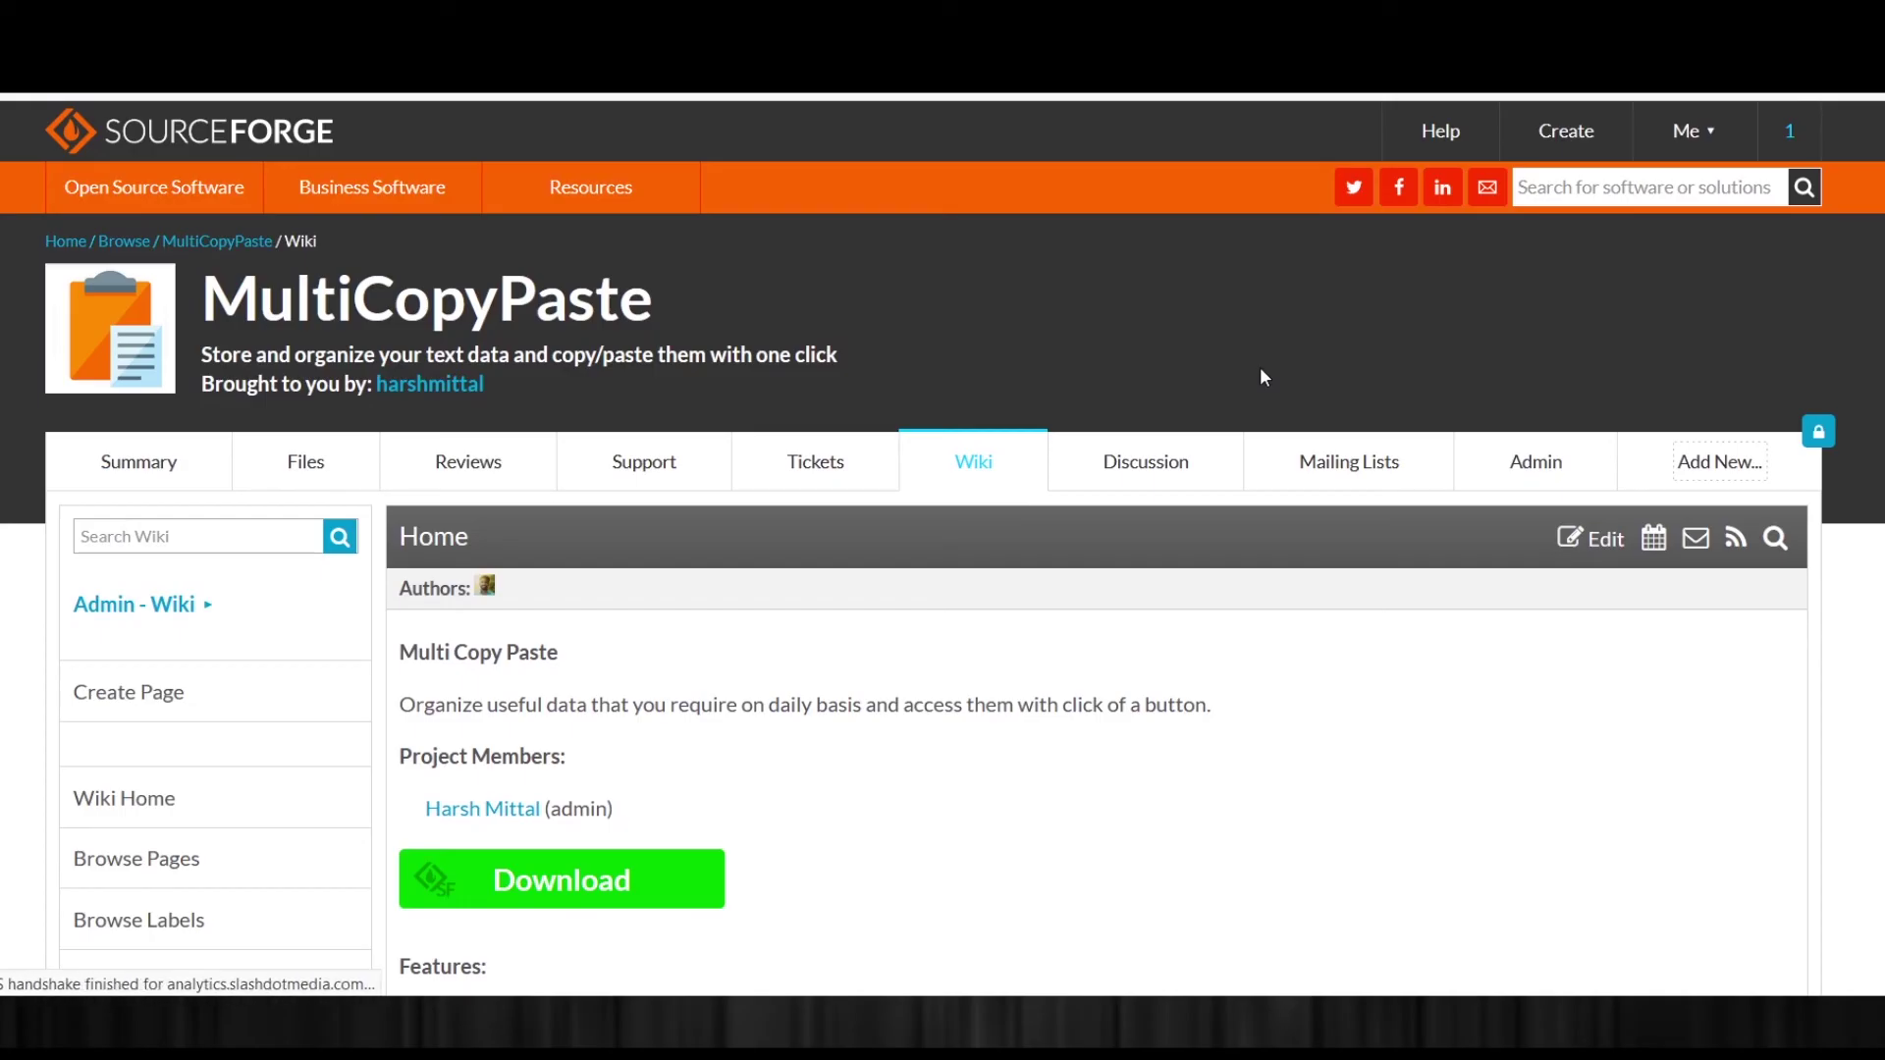
scroll(826, 666, down, 5)
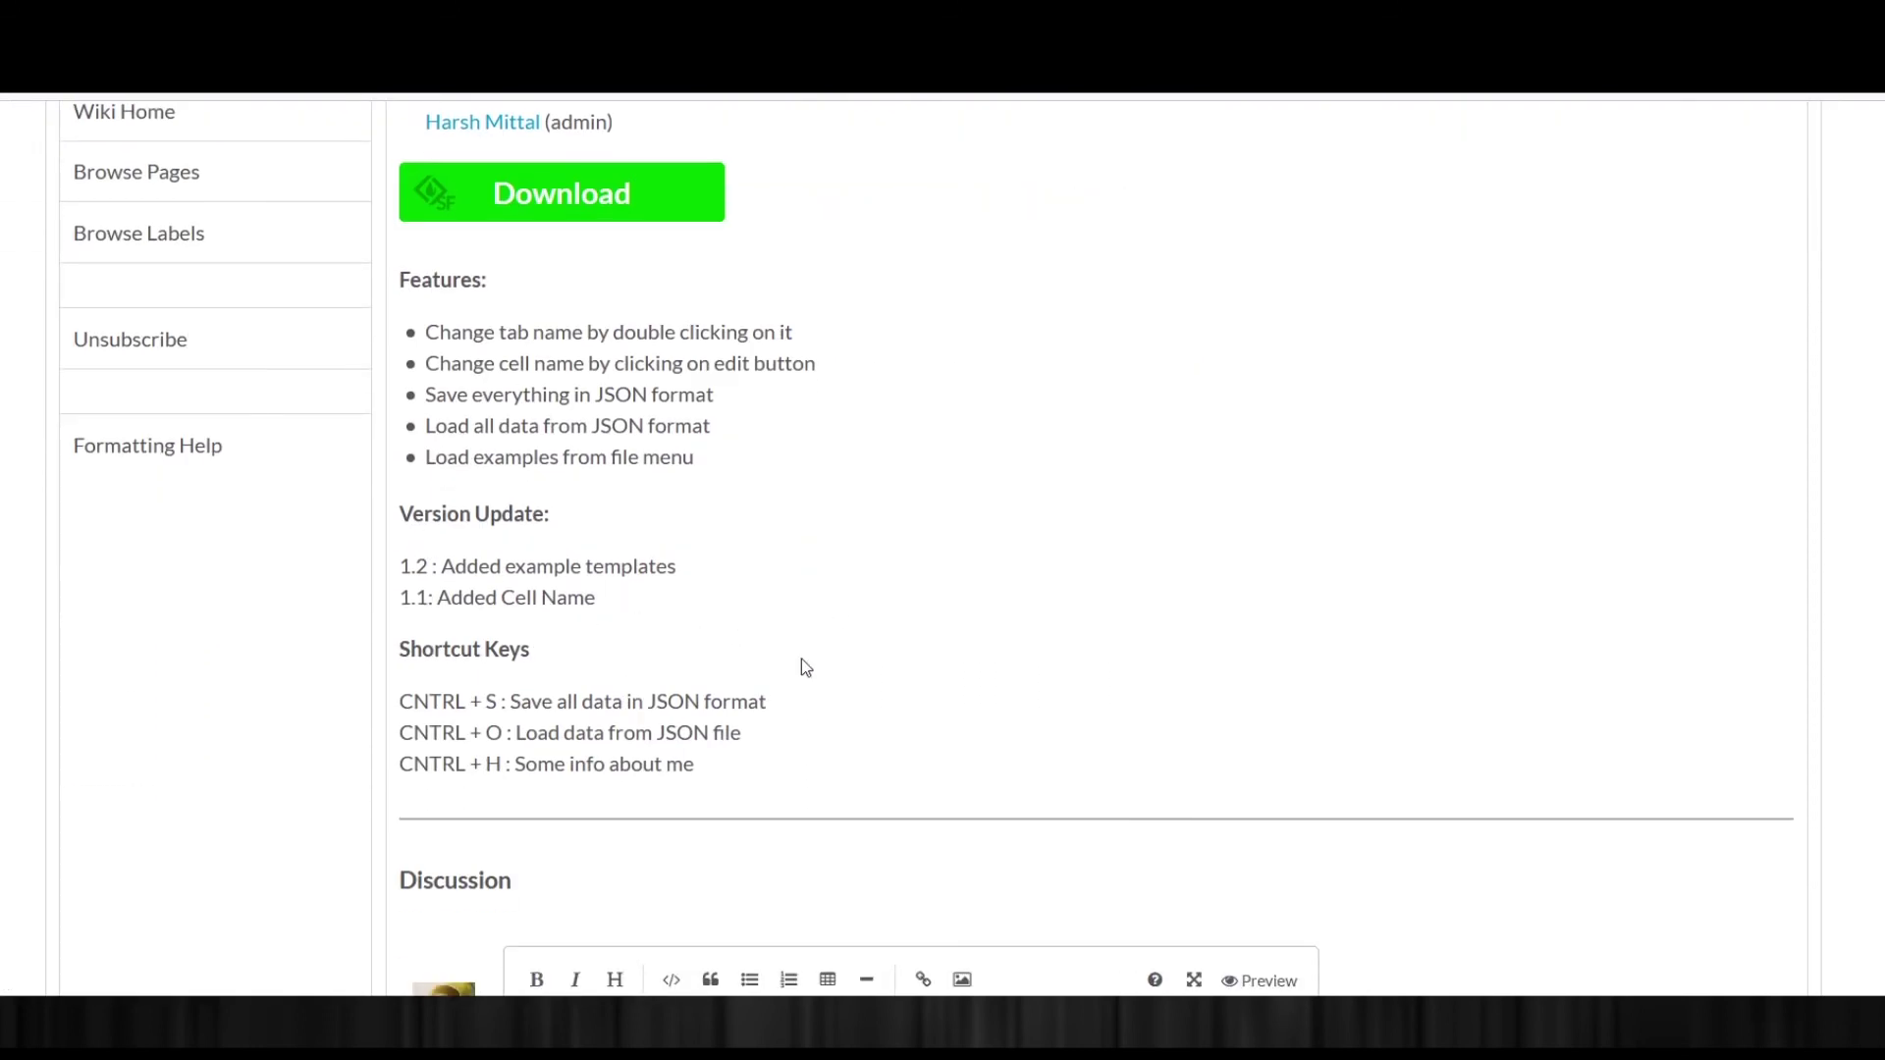
scroll(816, 653, up, 5)
scroll(820, 651, up, 3)
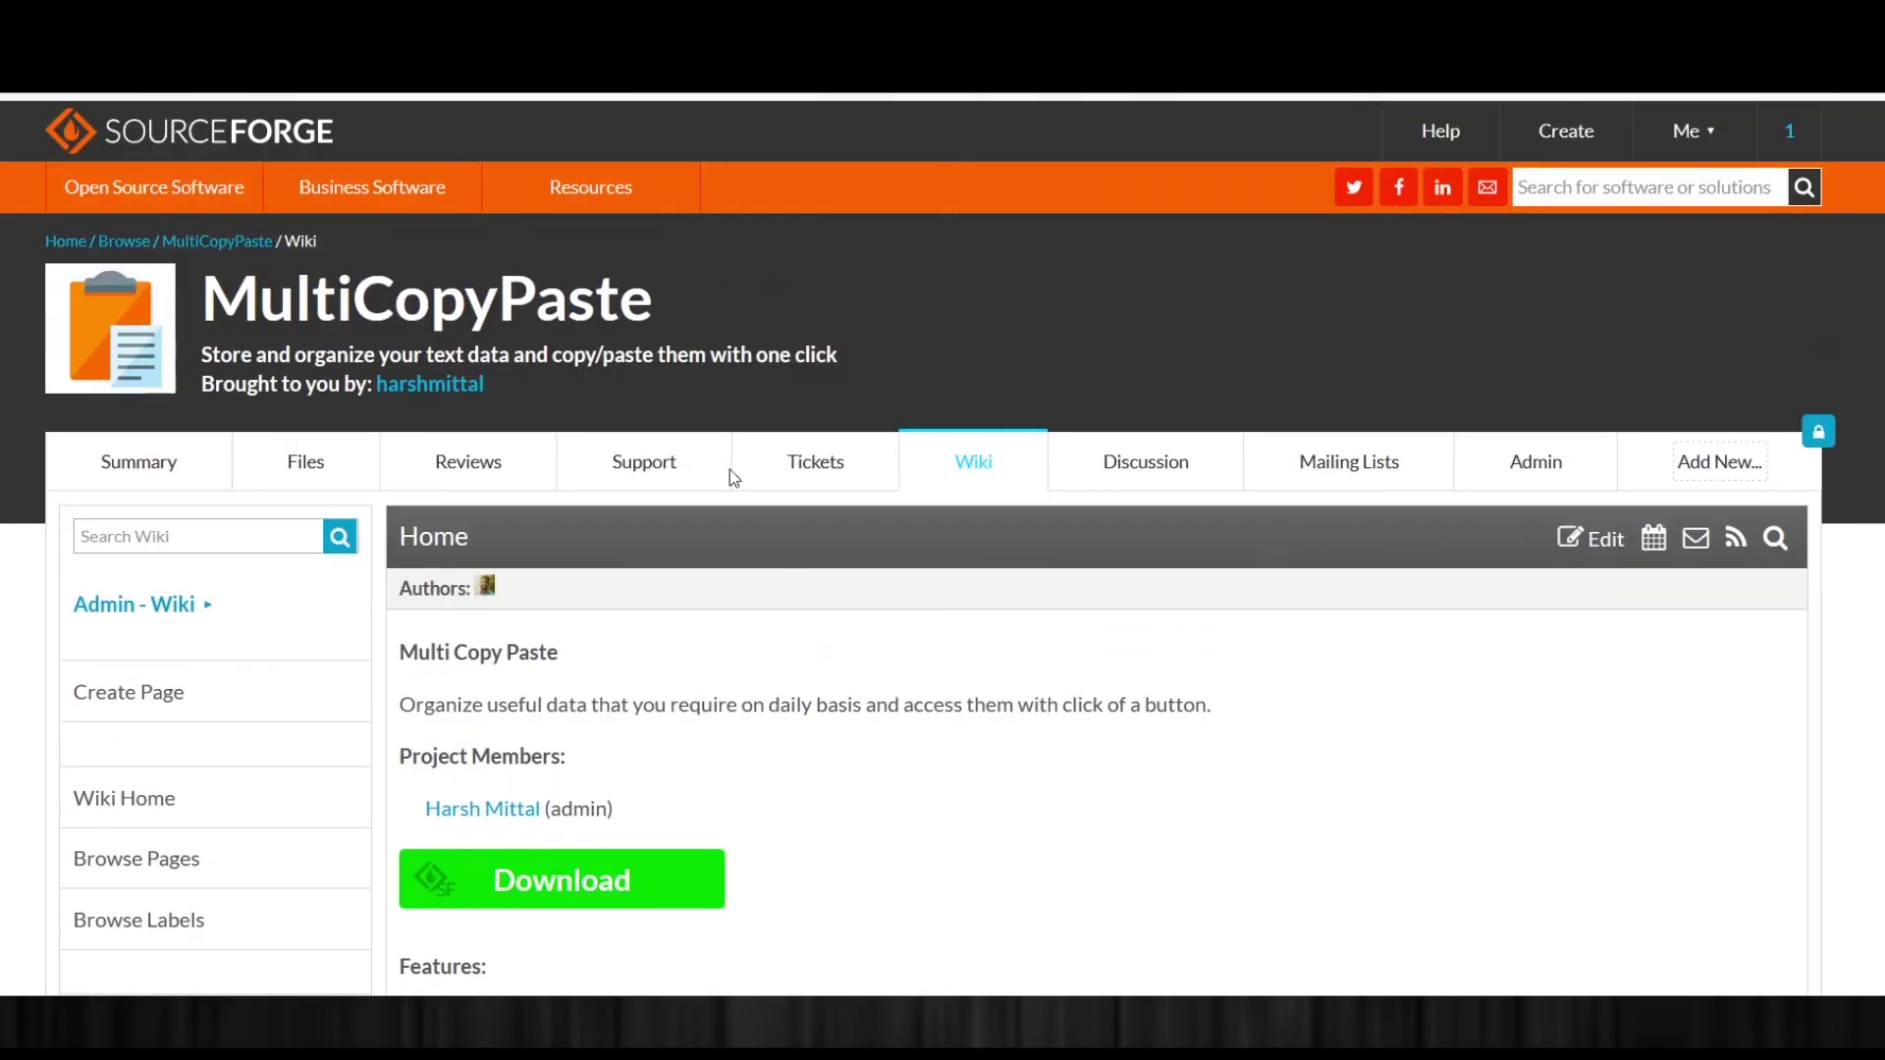
Open the MultiCopyPaste project's Files download page on SourceForge
click(304, 468)
scroll(442, 589, down, 3)
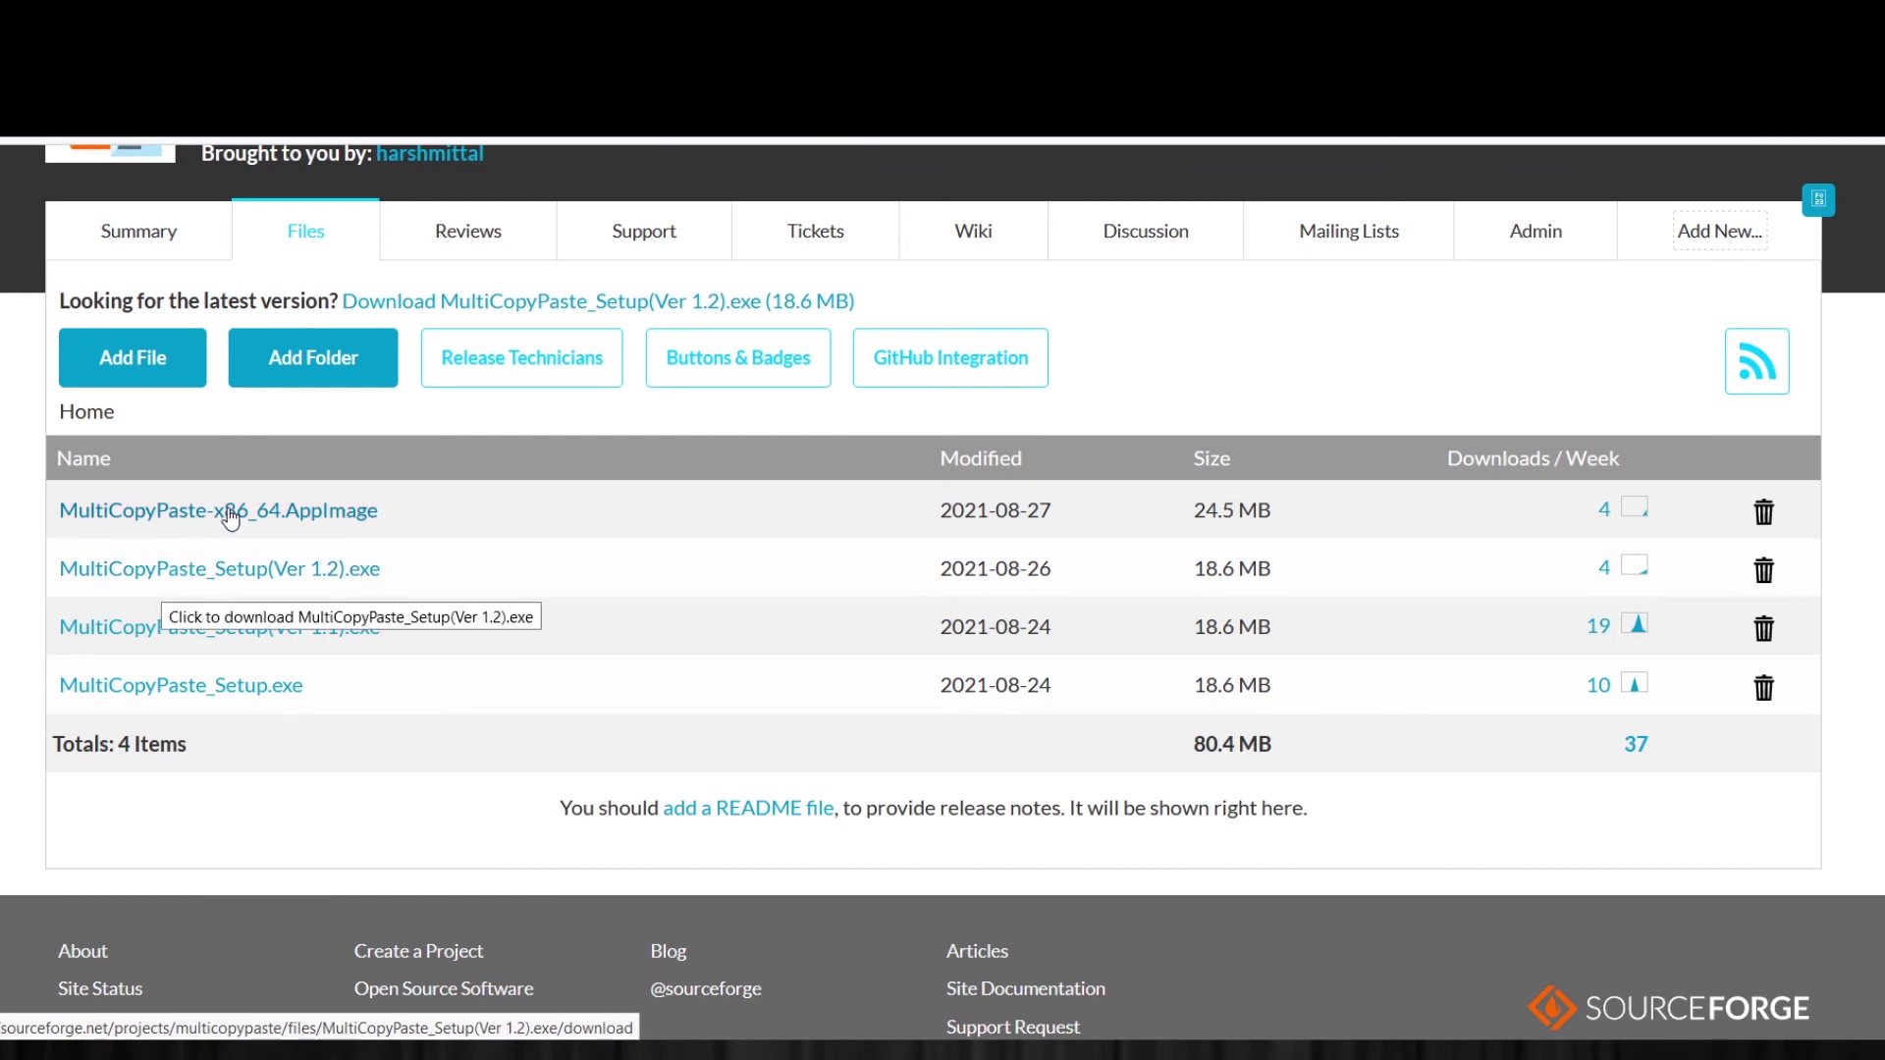
scroll(254, 581, up, 3)
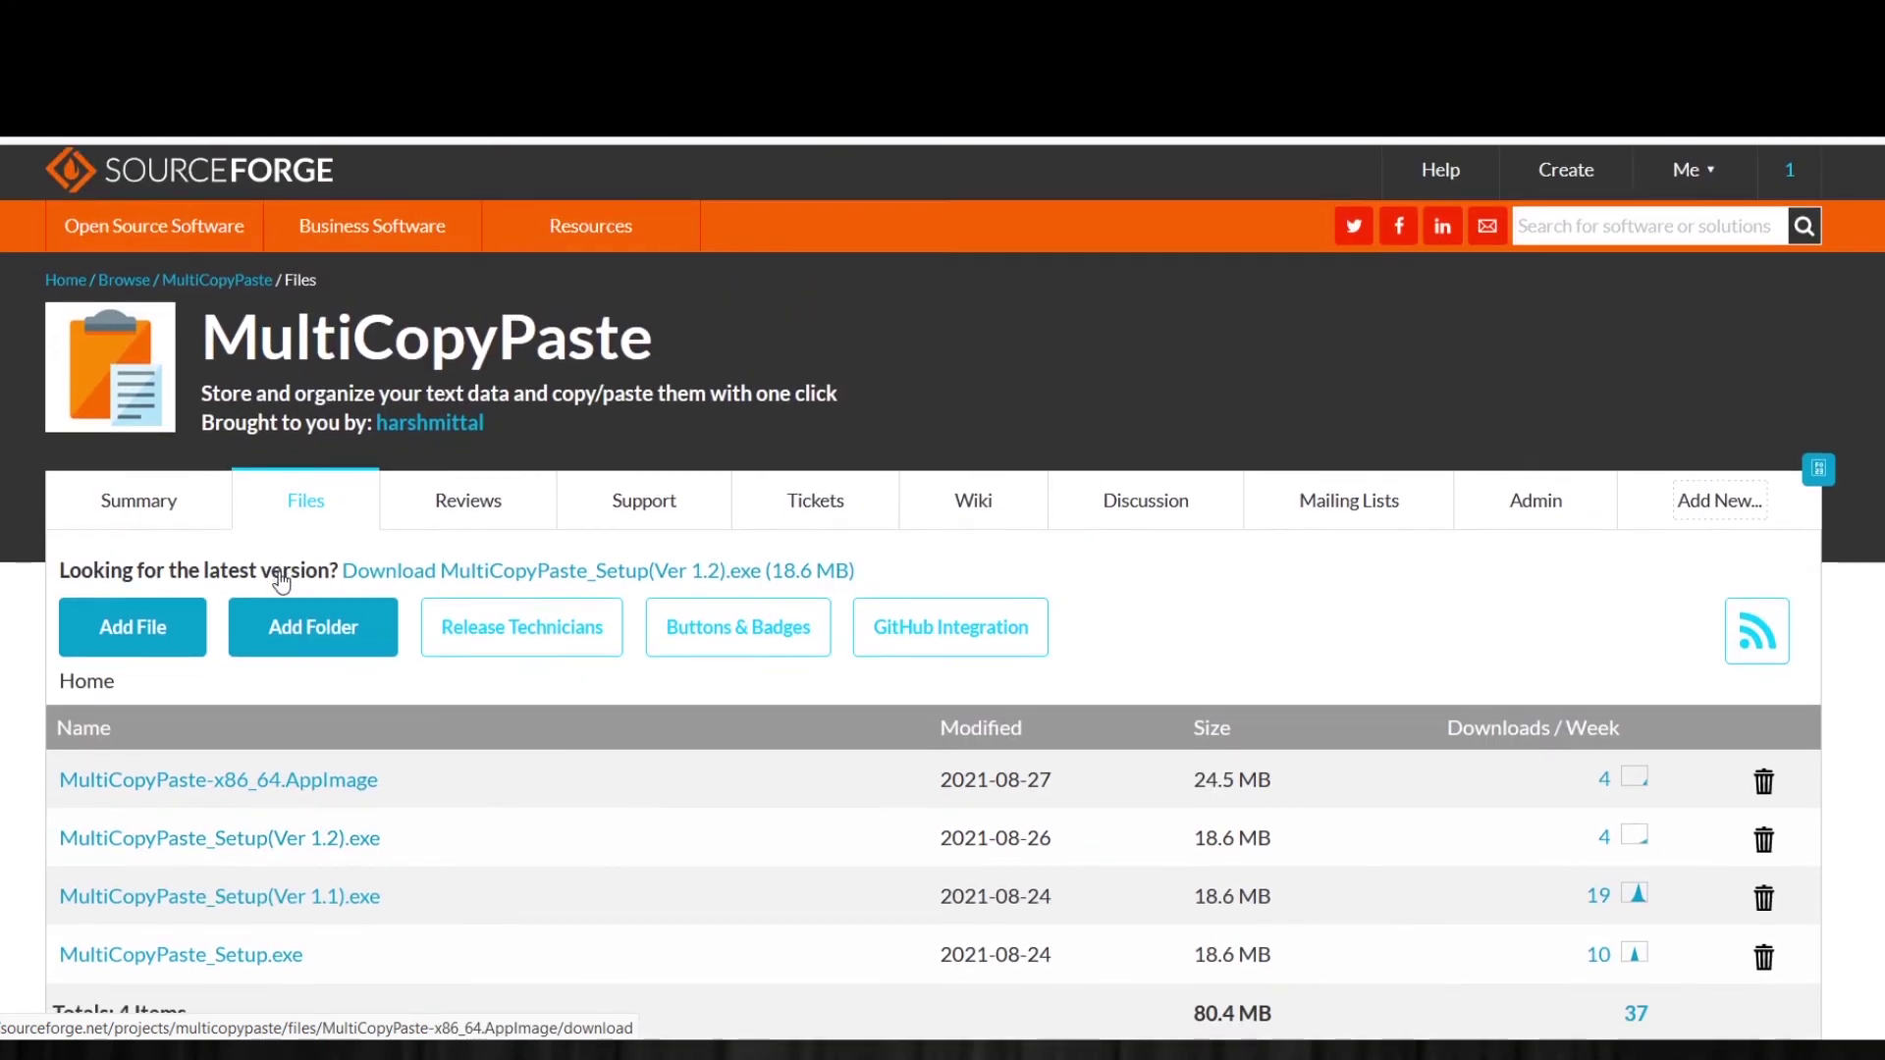
scroll(294, 589, up, 1)
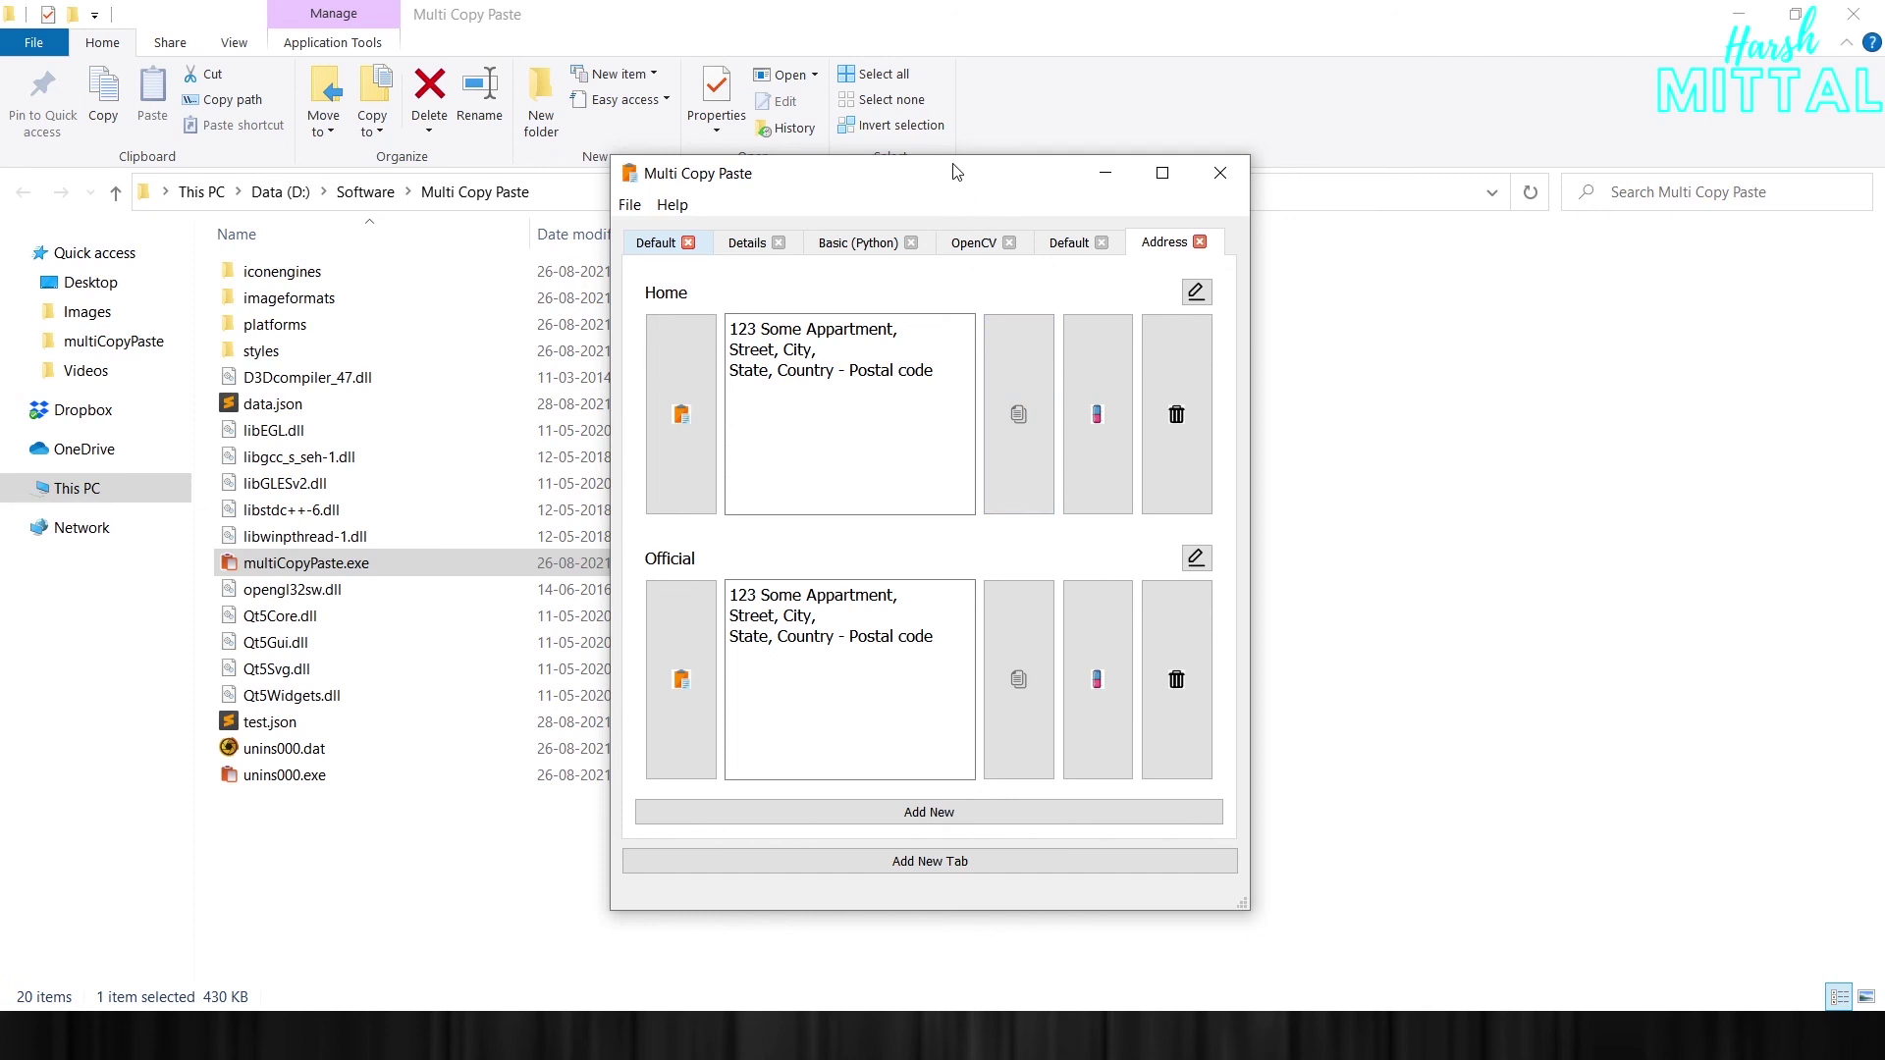
drag(958, 173, 1012, 123)
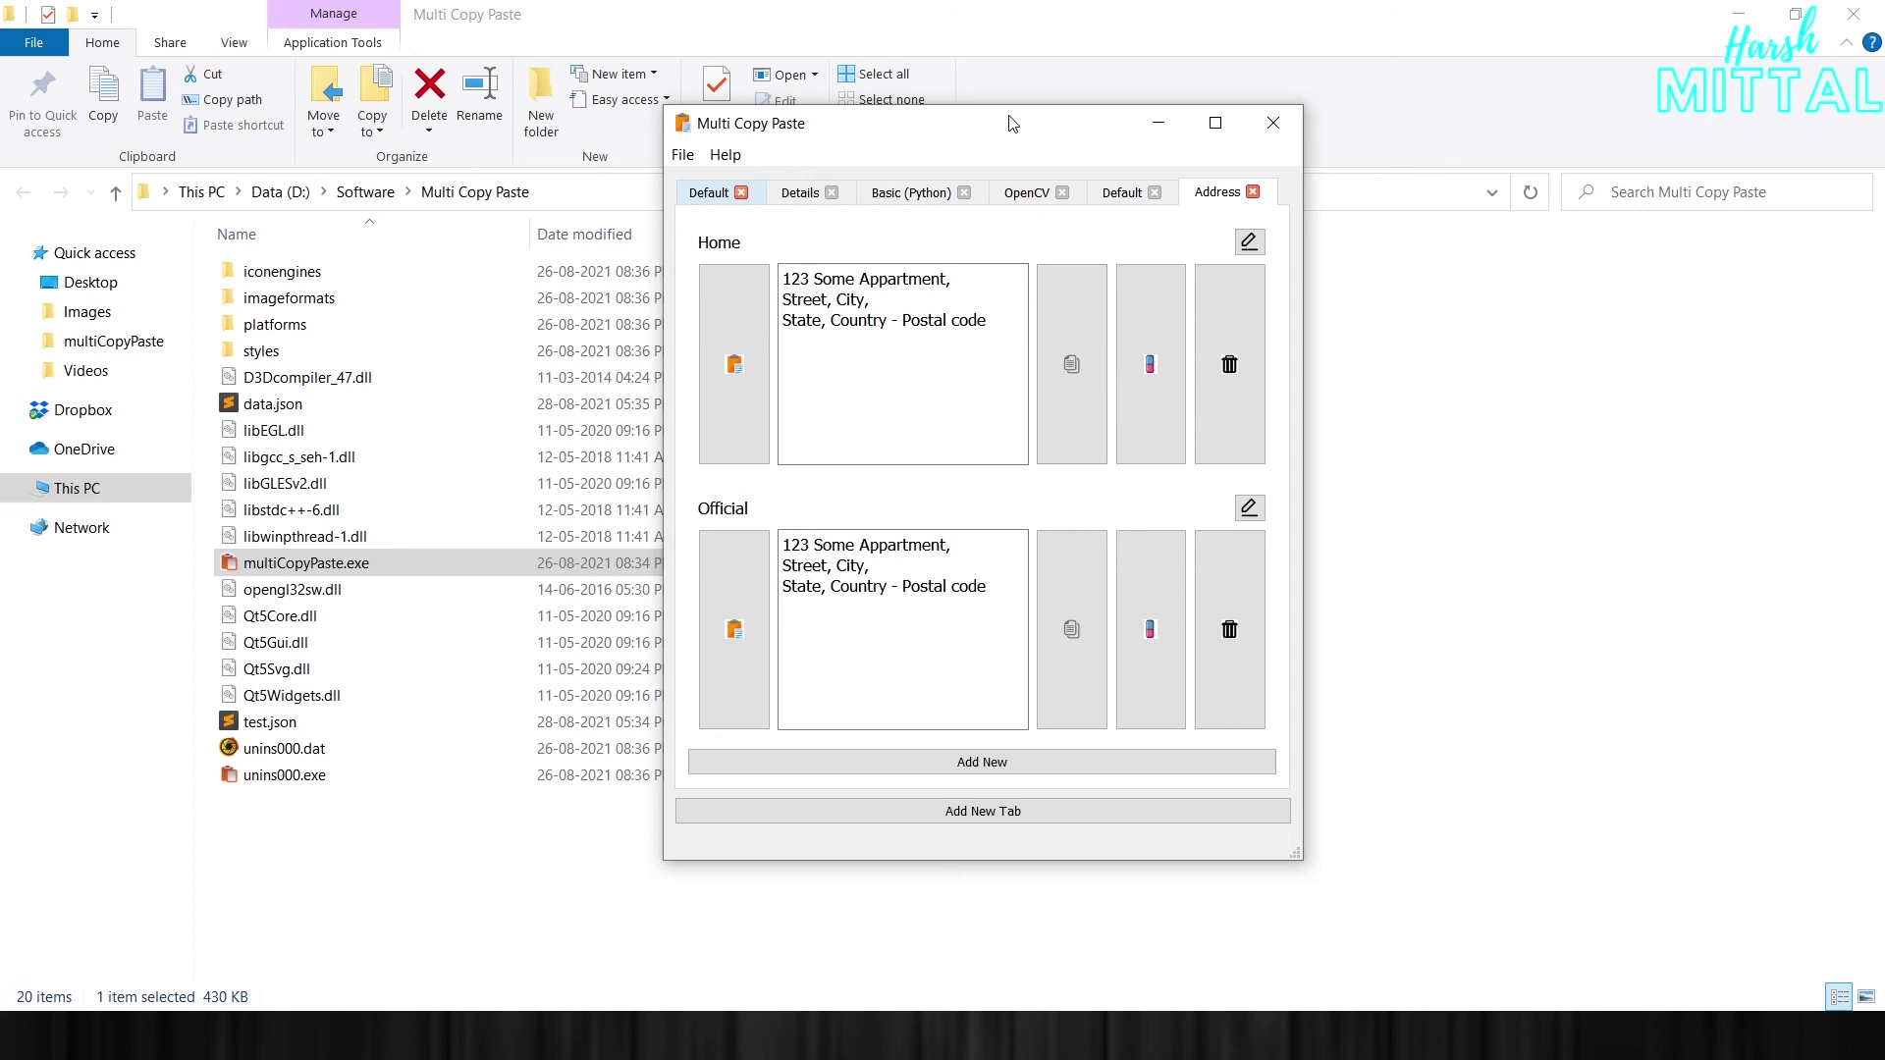
drag(1012, 121, 1098, 129)
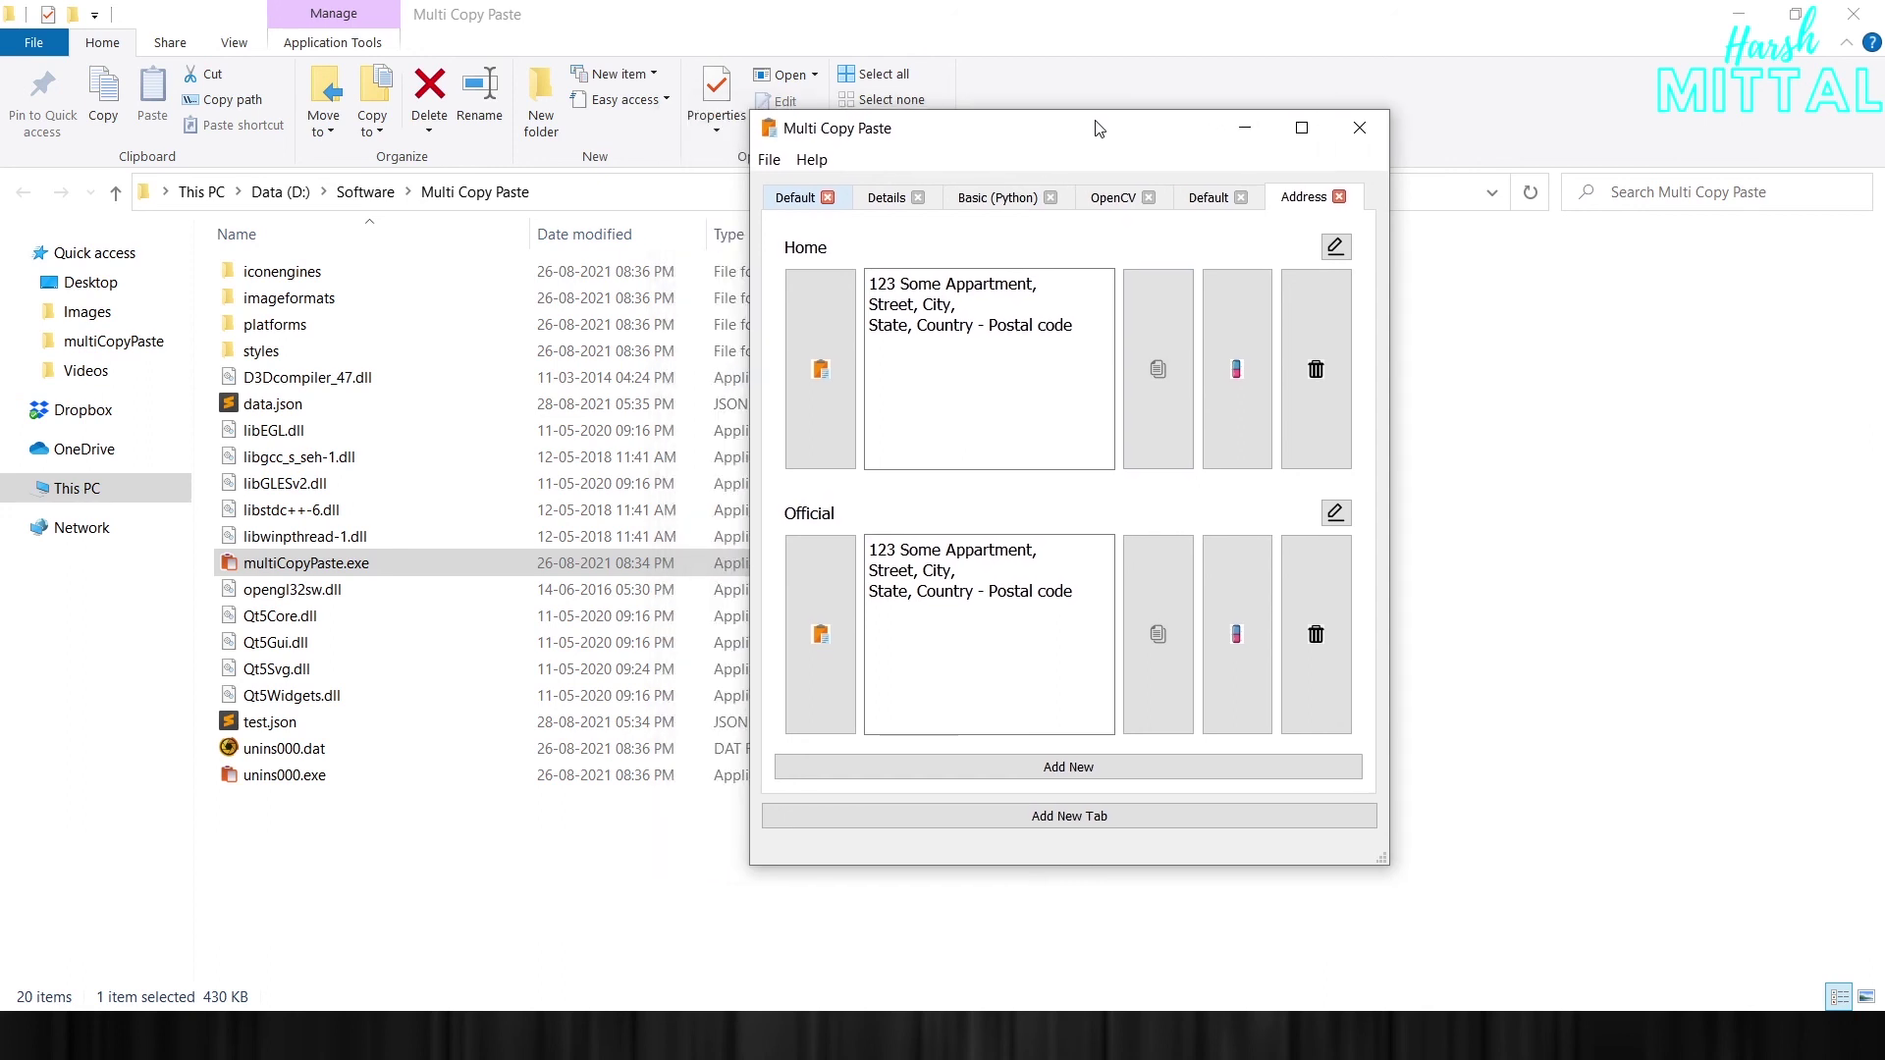